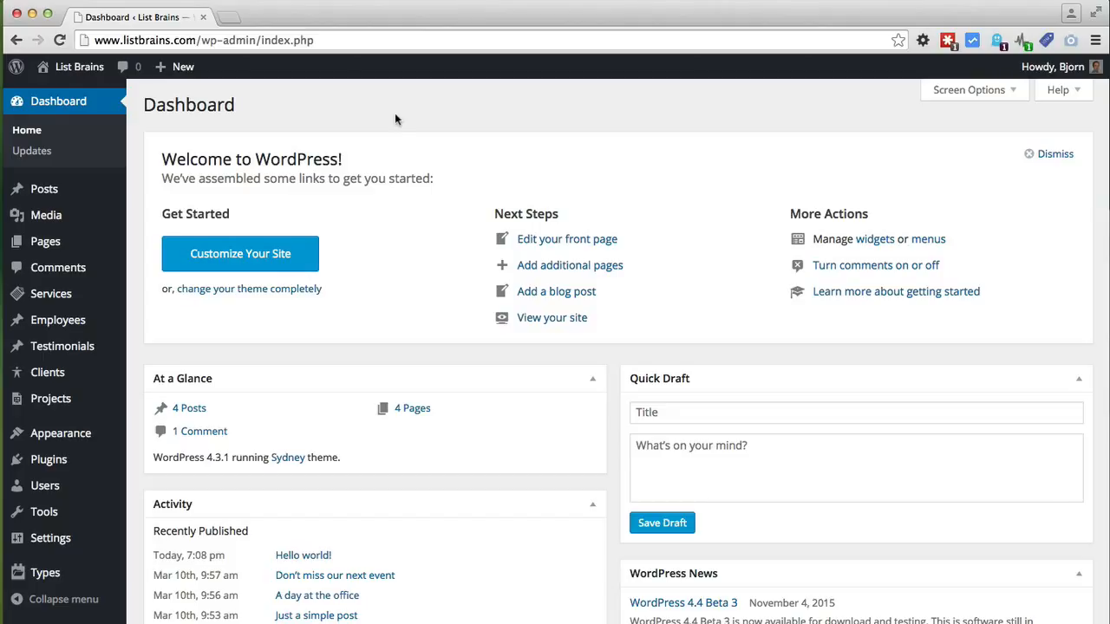
Step: Search the plugin directory for 'contact form 7' and install Contact Form 7 4.3
{"action": "scroll", "coordinate": [395, 115], "scroll_direction": "down", "scroll_amount": 3}
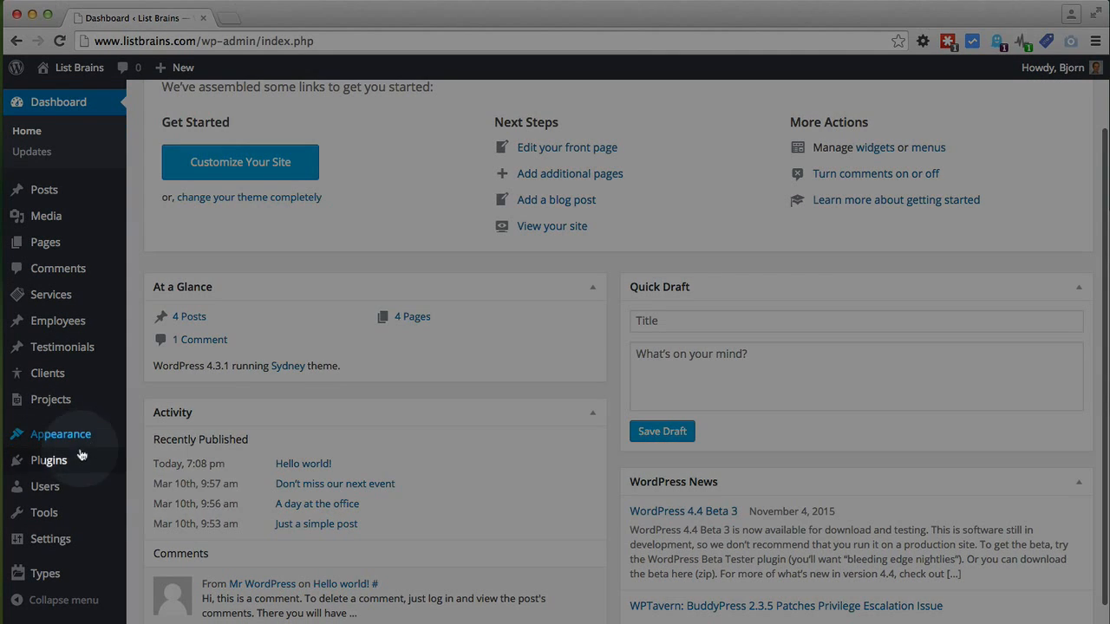
{"action": "mouse_move", "coordinate": [69, 460]}
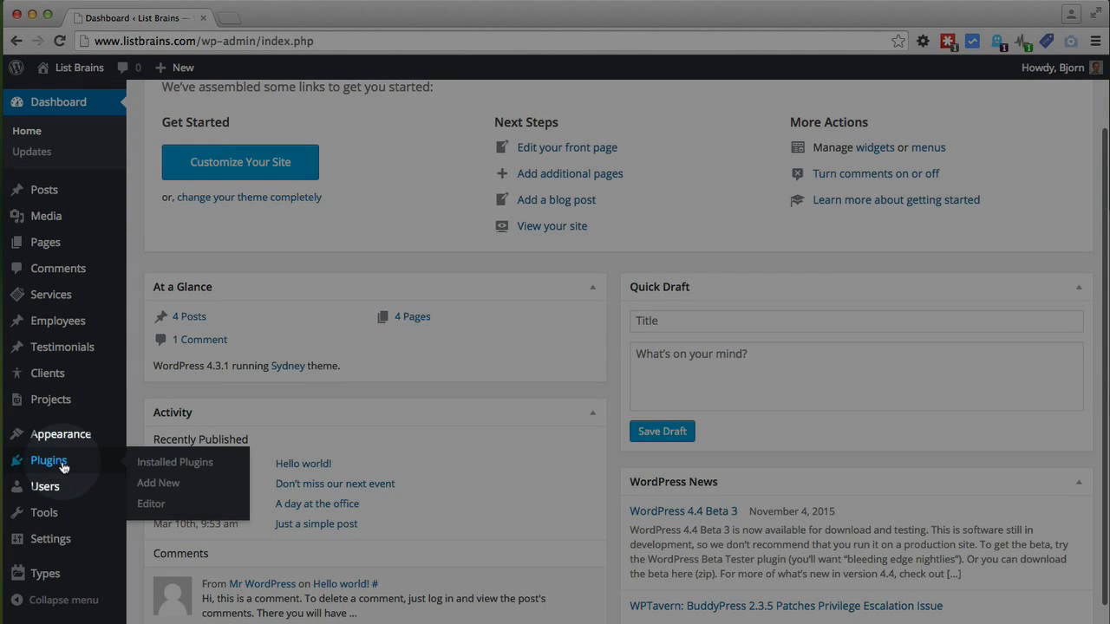
{"action": "left_click", "coordinate": [158, 483]}
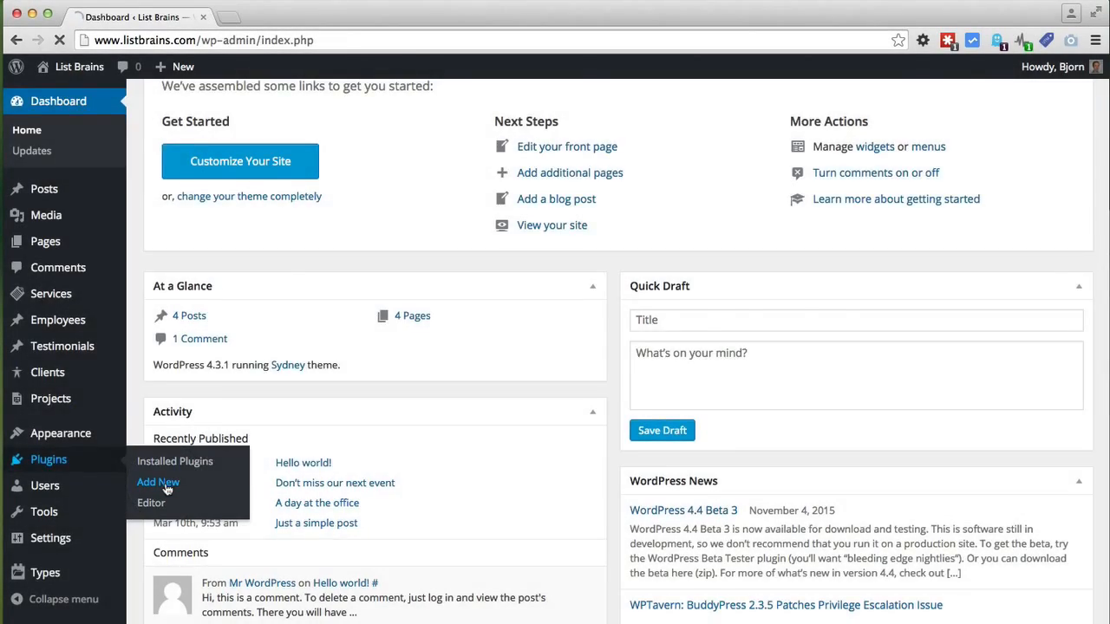
{"action": "left_click", "coordinate": [933, 152]}
{"action": "type", "text": "contact"}
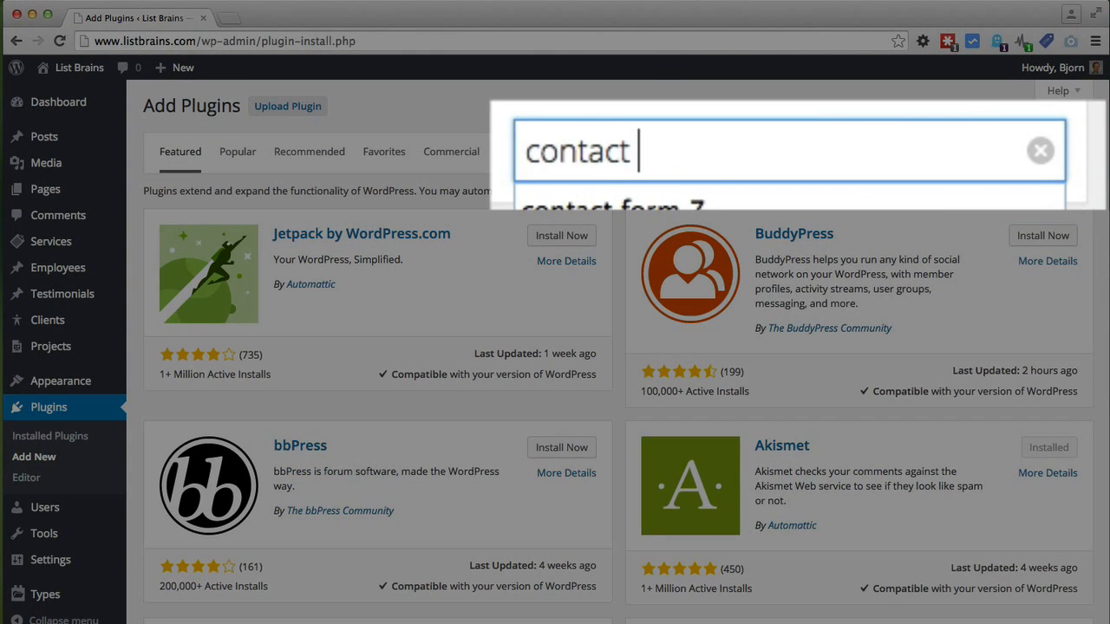
{"action": "left_click", "coordinate": [638, 201]}
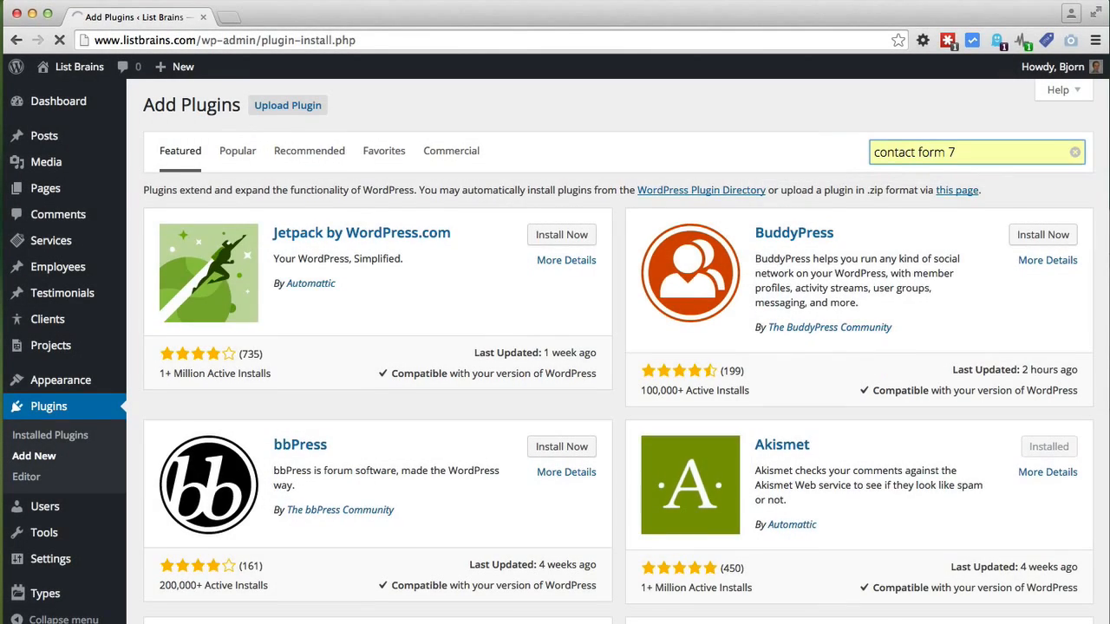
{"action": "key", "text": "Return"}
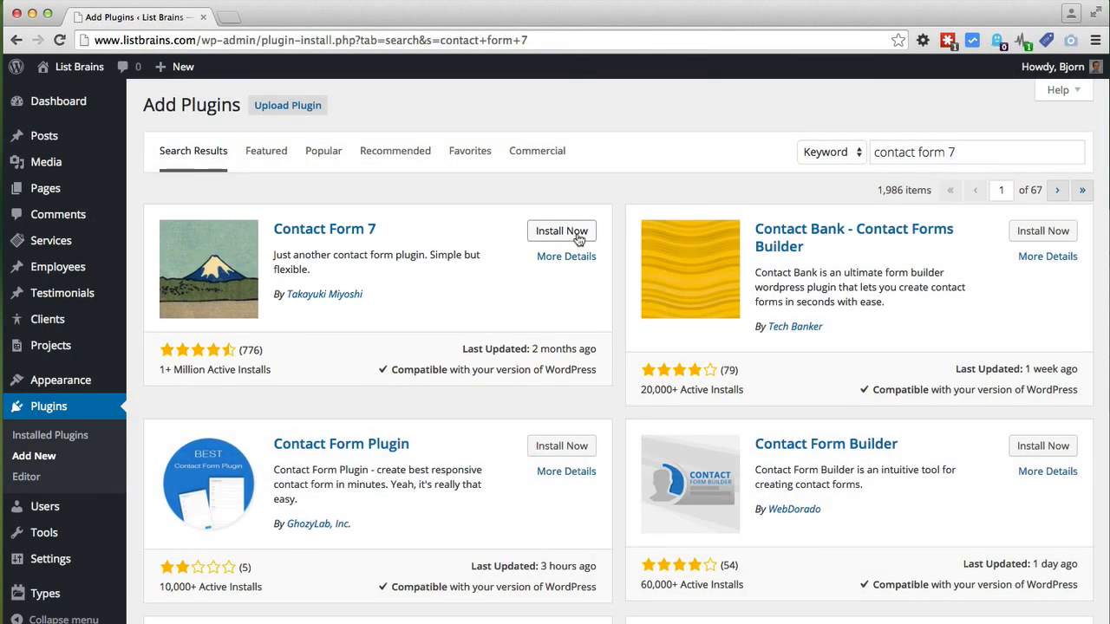
{"action": "left_click", "coordinate": [575, 232]}
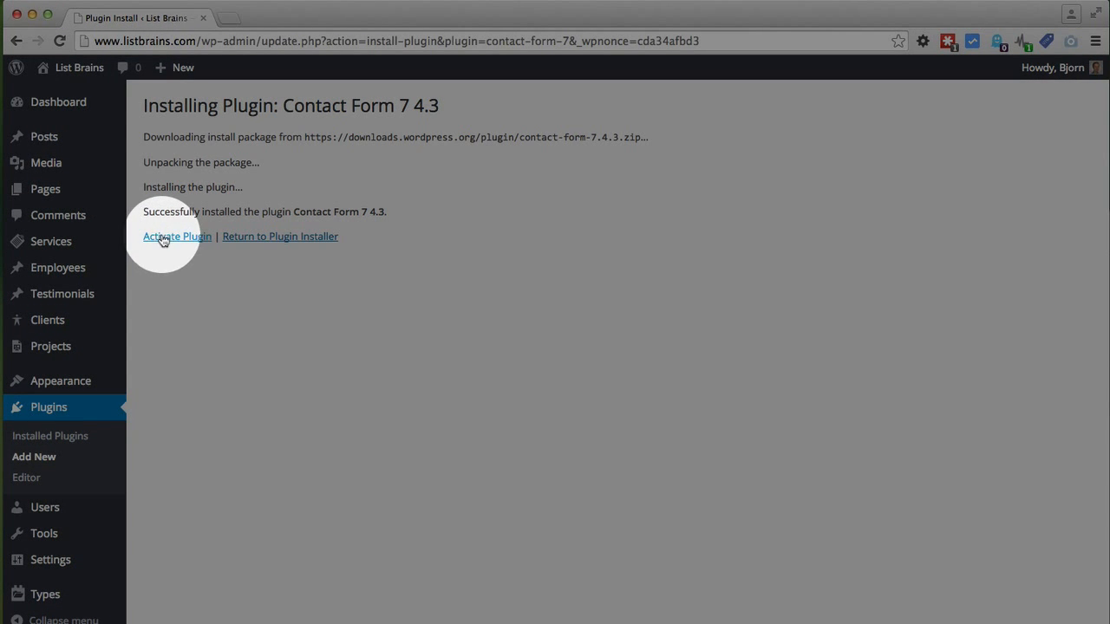
Step: Activate Contact Form 7 so a Contact entry appears in the admin menu
{"action": "left_click", "coordinate": [162, 236]}
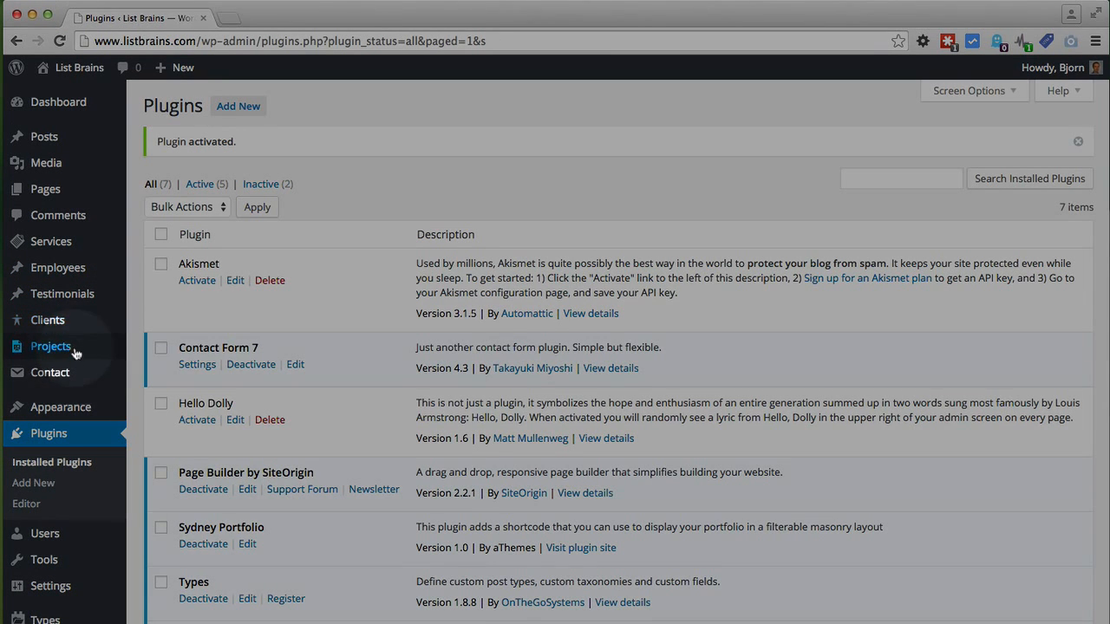
{"action": "mouse_move", "coordinate": [31, 378]}
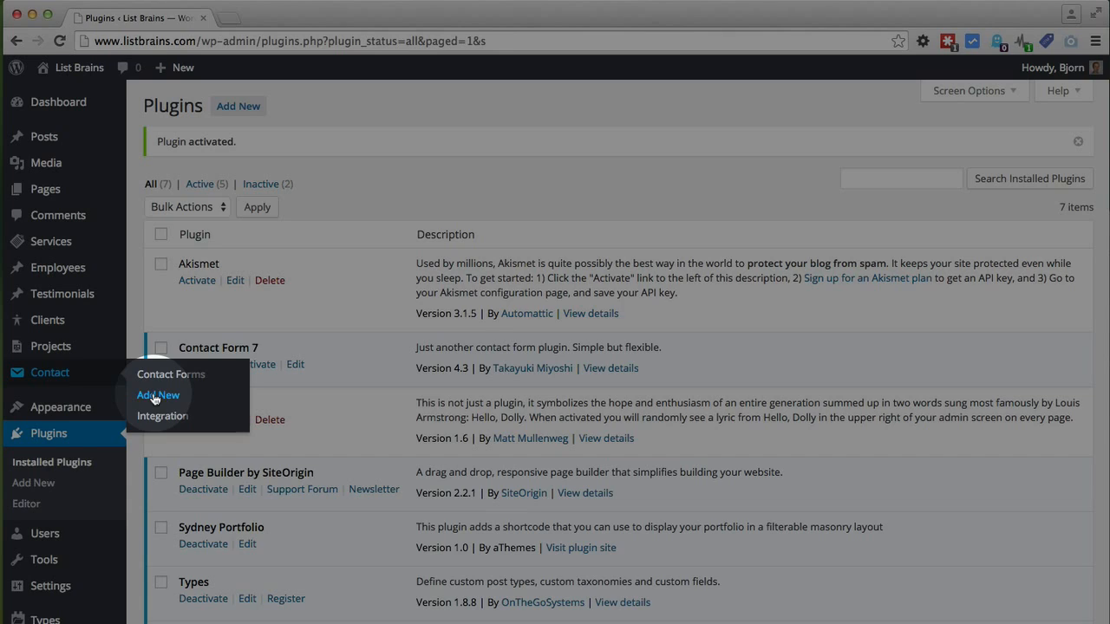
Step: Create a new contact form in default English (United States) with name, email, subject and message fields
{"action": "left_click", "coordinate": [155, 397]}
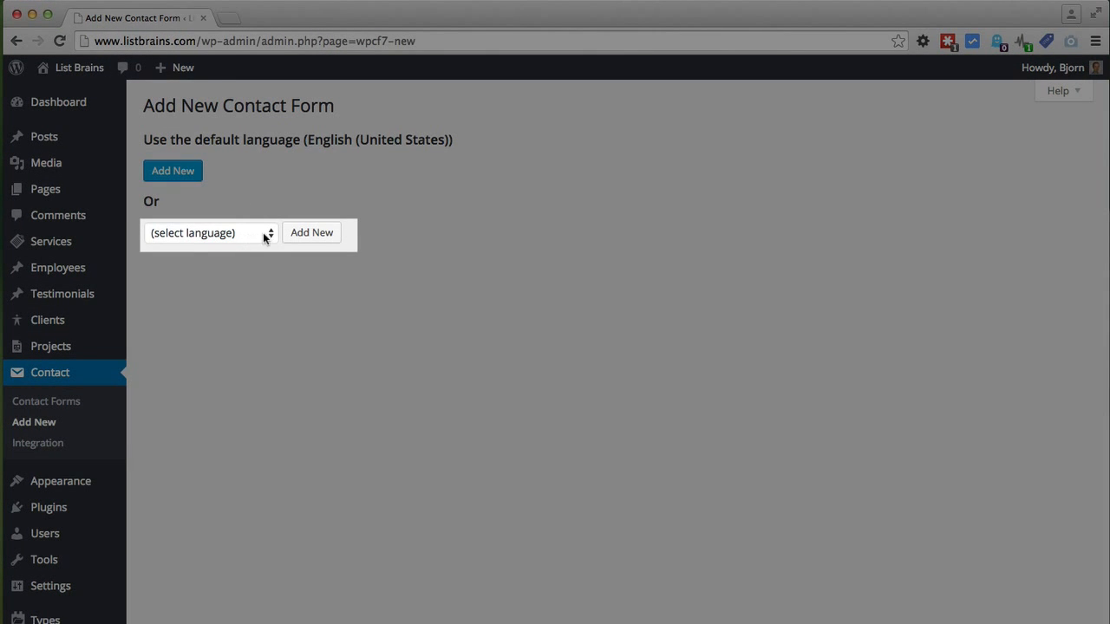
{"action": "left_click", "coordinate": [263, 233]}
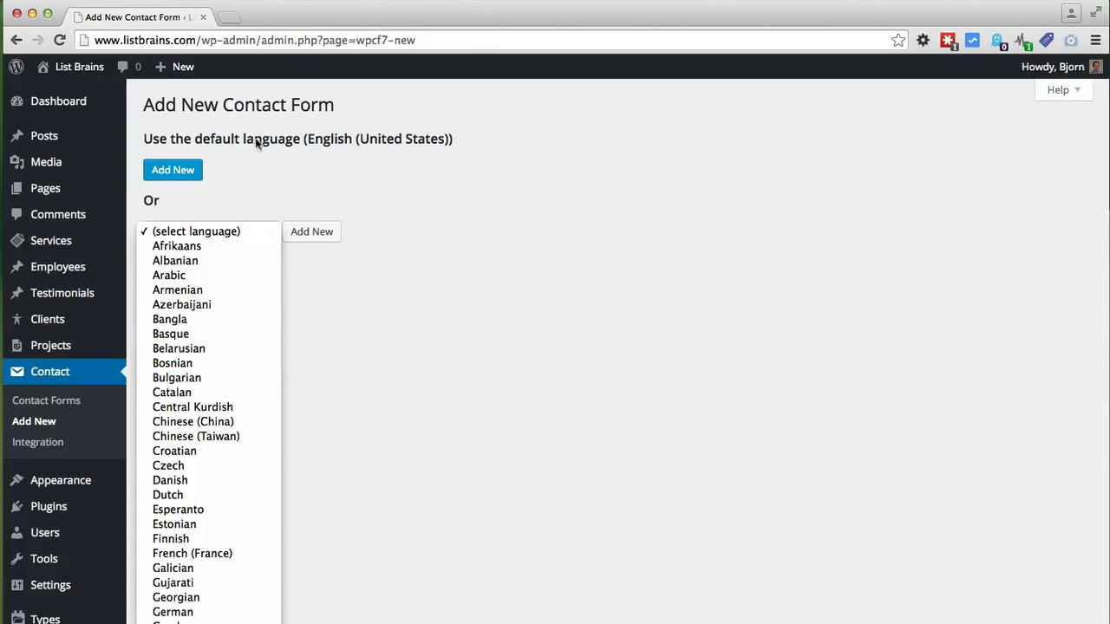
{"action": "left_click", "coordinate": [256, 143]}
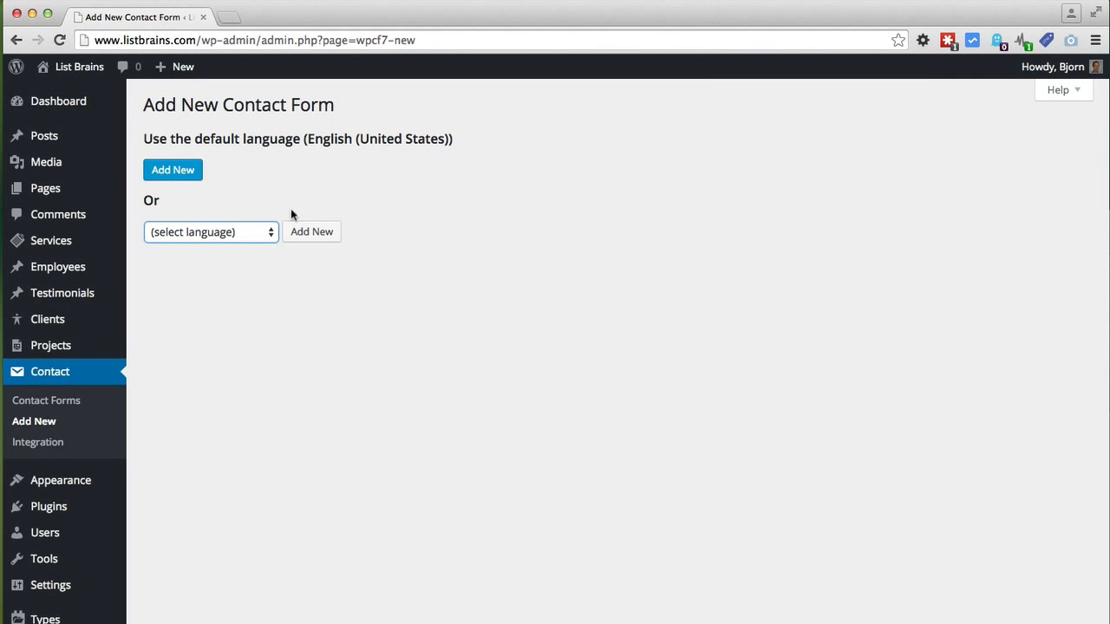
{"action": "left_click", "coordinate": [266, 233]}
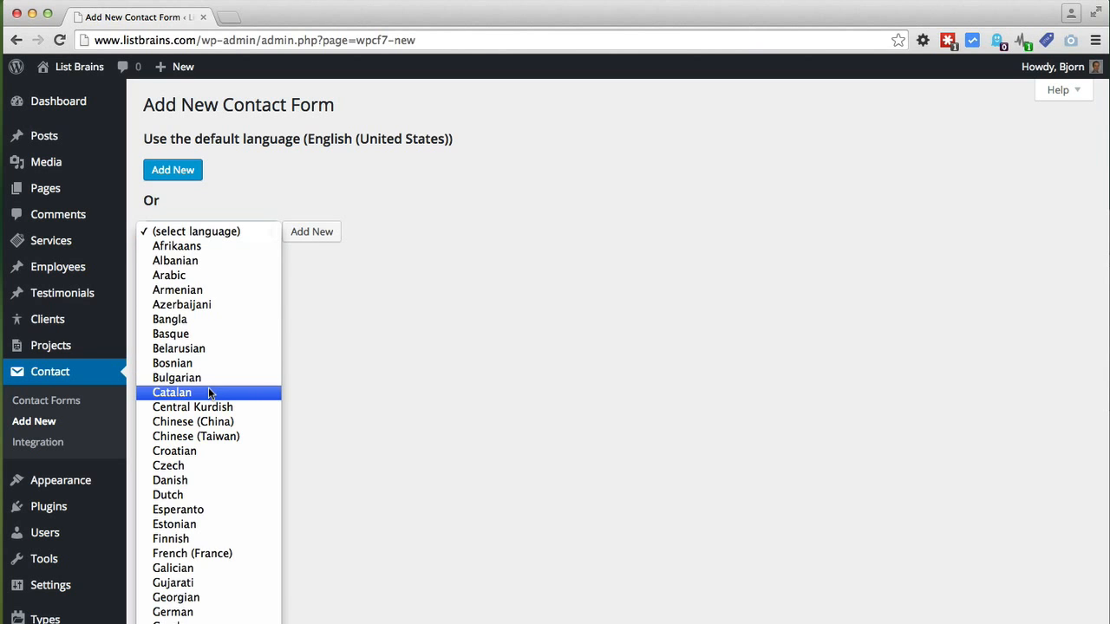
{"action": "left_click", "coordinate": [321, 299]}
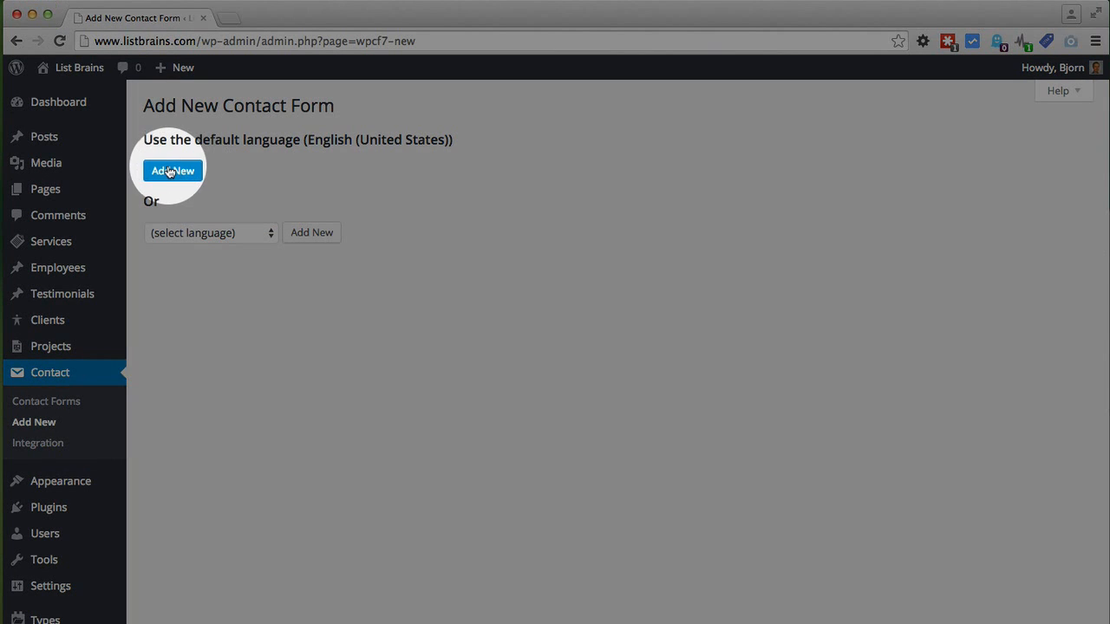
{"action": "left_click", "coordinate": [170, 172]}
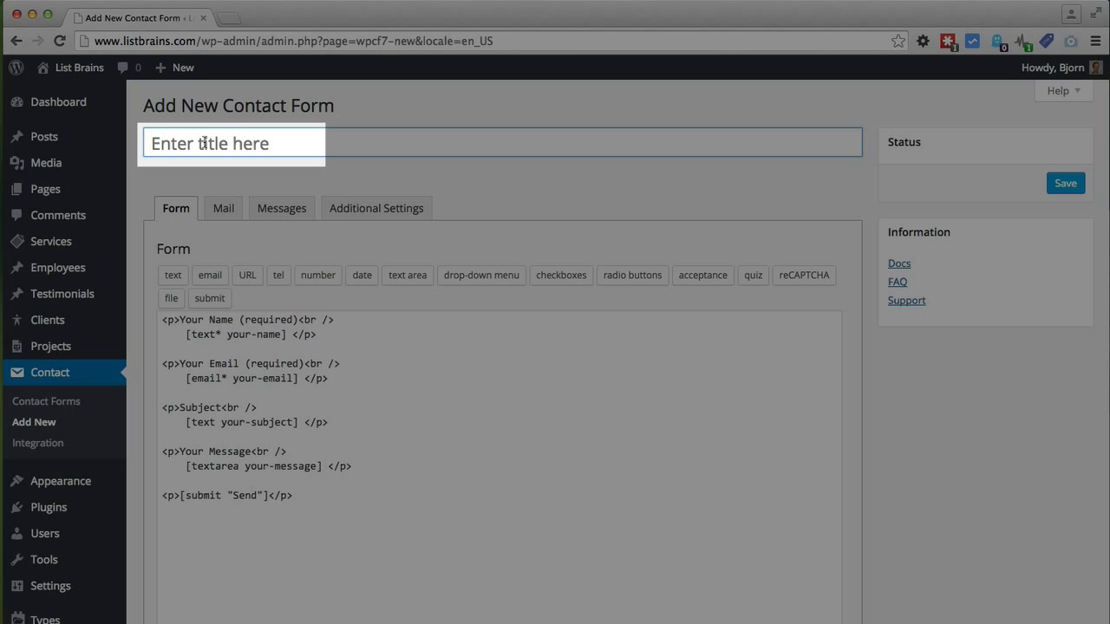
Step: Title the form 'Contact Form', save it as shortcode id 252, and show its Mail settings
{"action": "type", "text": "Contact Form"}
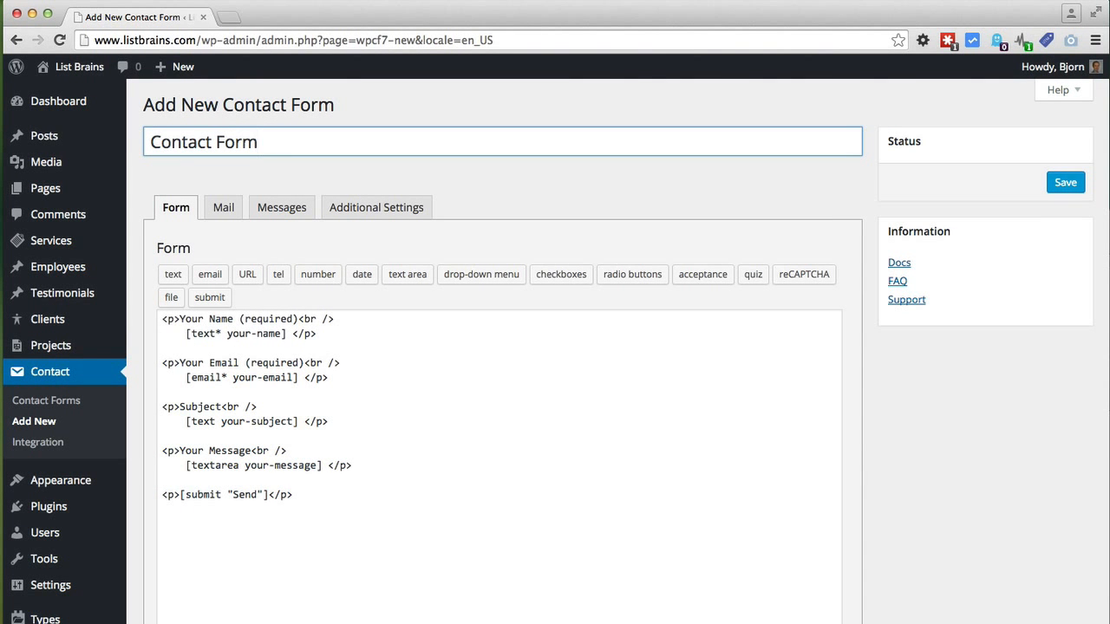
{"action": "left_click", "coordinate": [164, 324]}
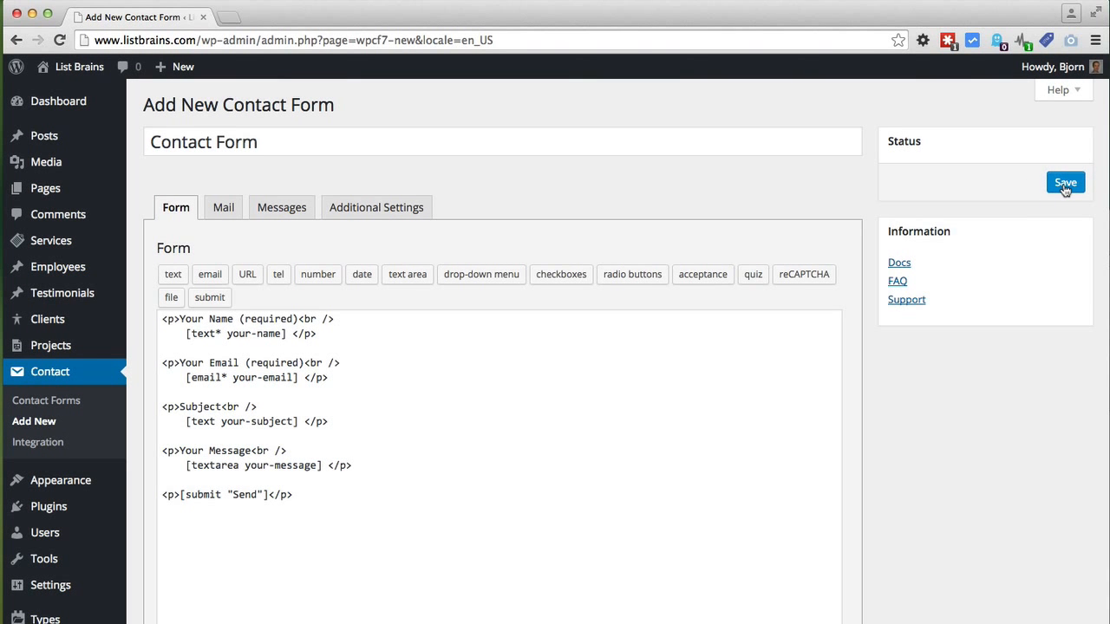
{"action": "left_click", "coordinate": [1065, 185]}
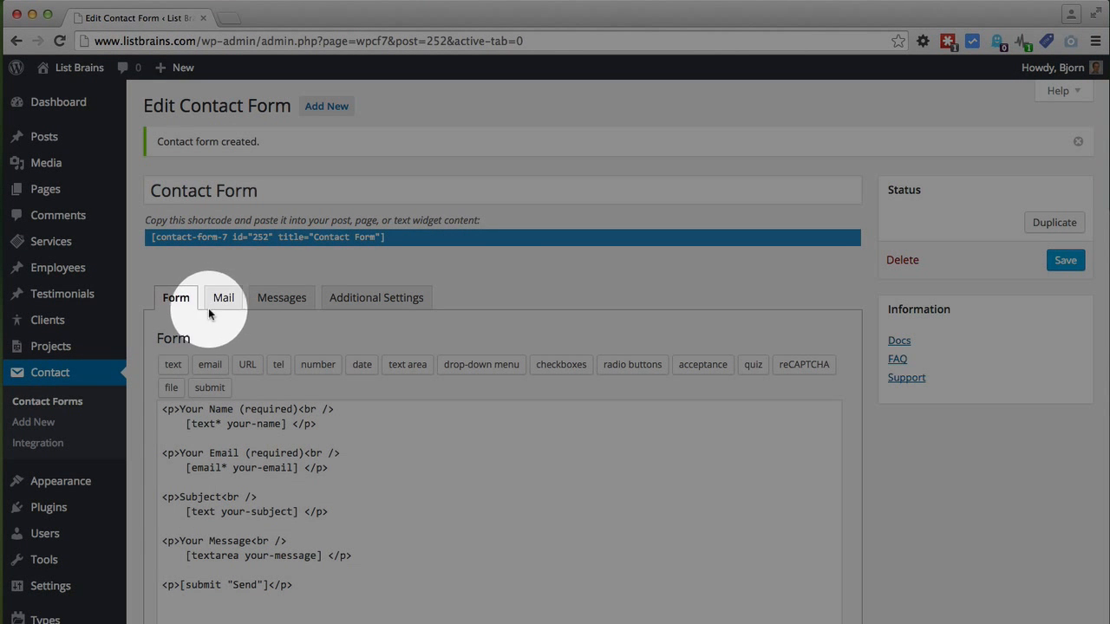
{"action": "left_click", "coordinate": [223, 300]}
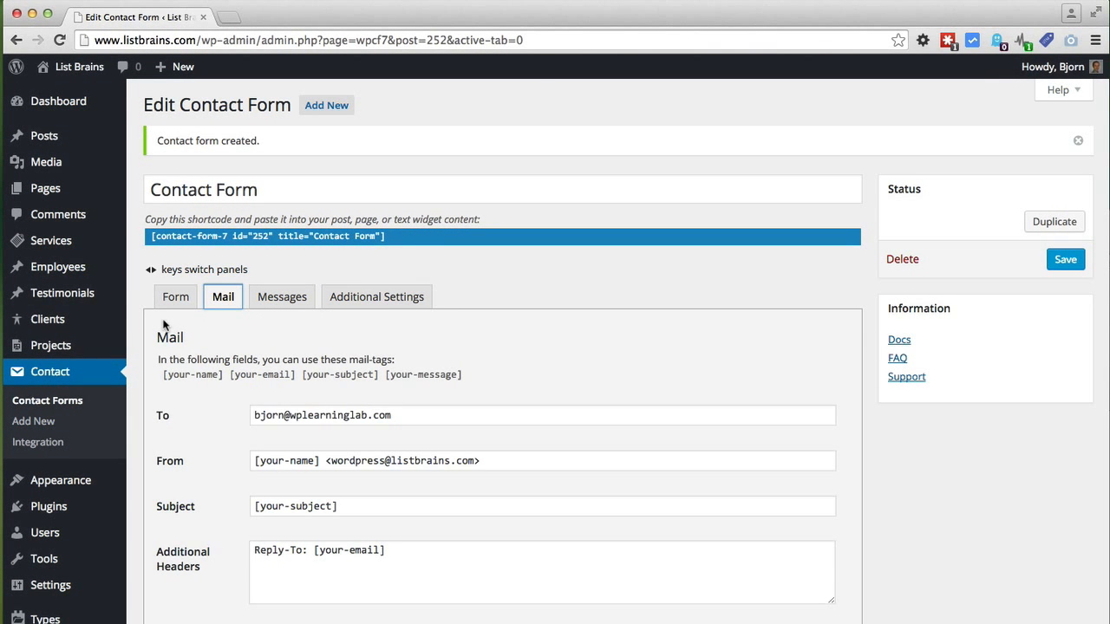
{"action": "scroll", "coordinate": [154, 327], "scroll_direction": "down", "scroll_amount": 3}
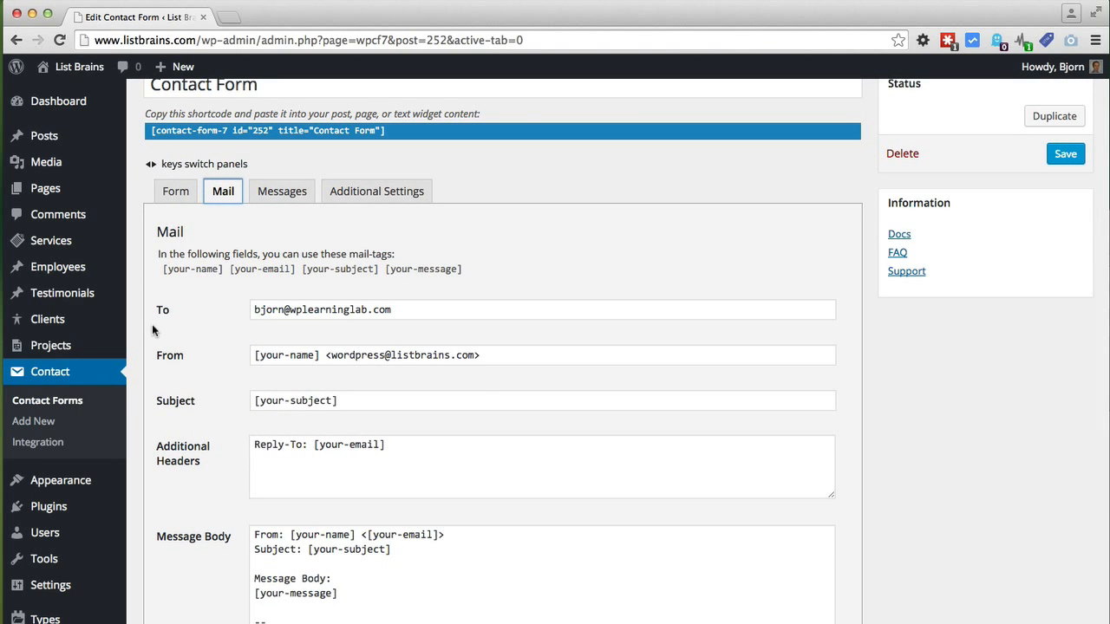
{"action": "scroll", "coordinate": [153, 328], "scroll_direction": "down", "scroll_amount": 2}
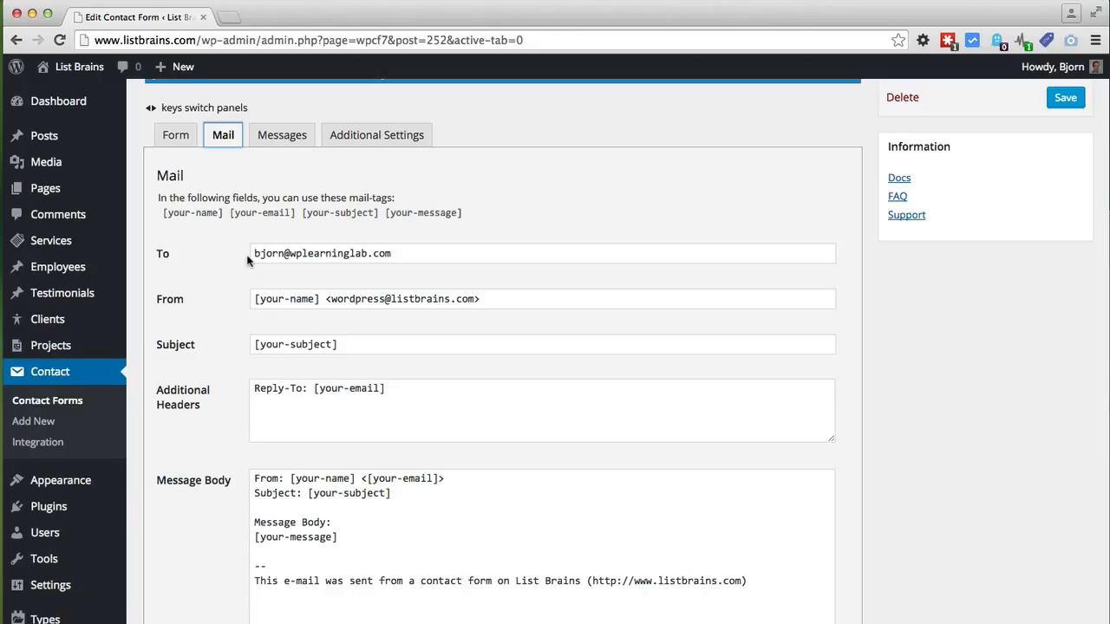
{"action": "scroll", "coordinate": [214, 266], "scroll_direction": "down", "scroll_amount": 2}
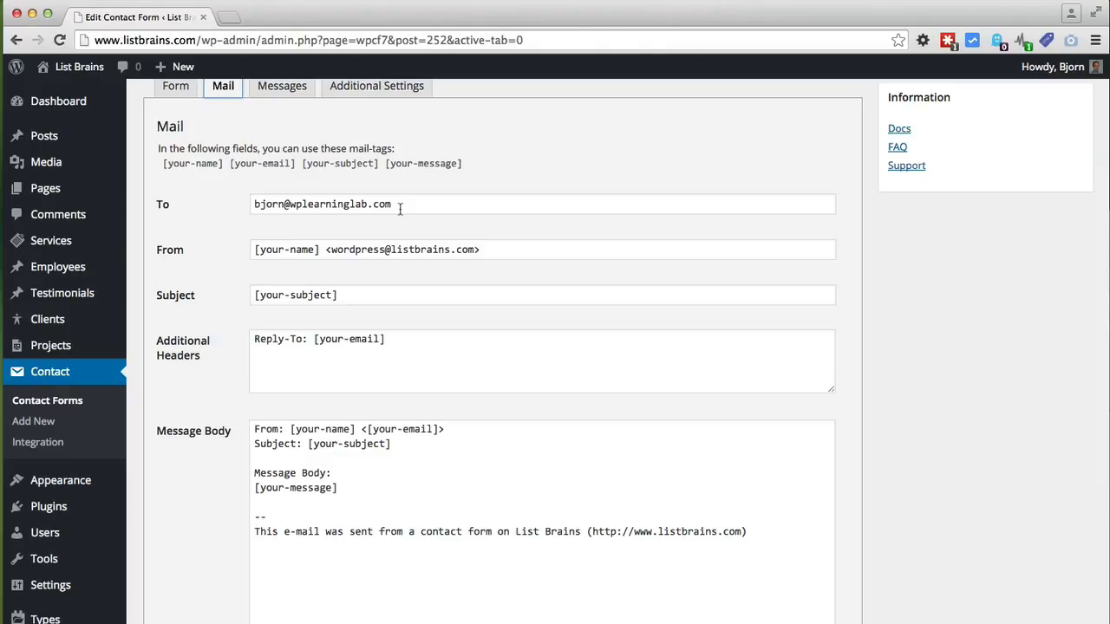
{"action": "left_click_drag", "start_coordinate": [400, 208], "coordinate": [254, 205]}
{"action": "left_click", "coordinate": [235, 249]}
{"action": "scroll", "coordinate": [277, 251], "scroll_direction": "down", "scroll_amount": 1}
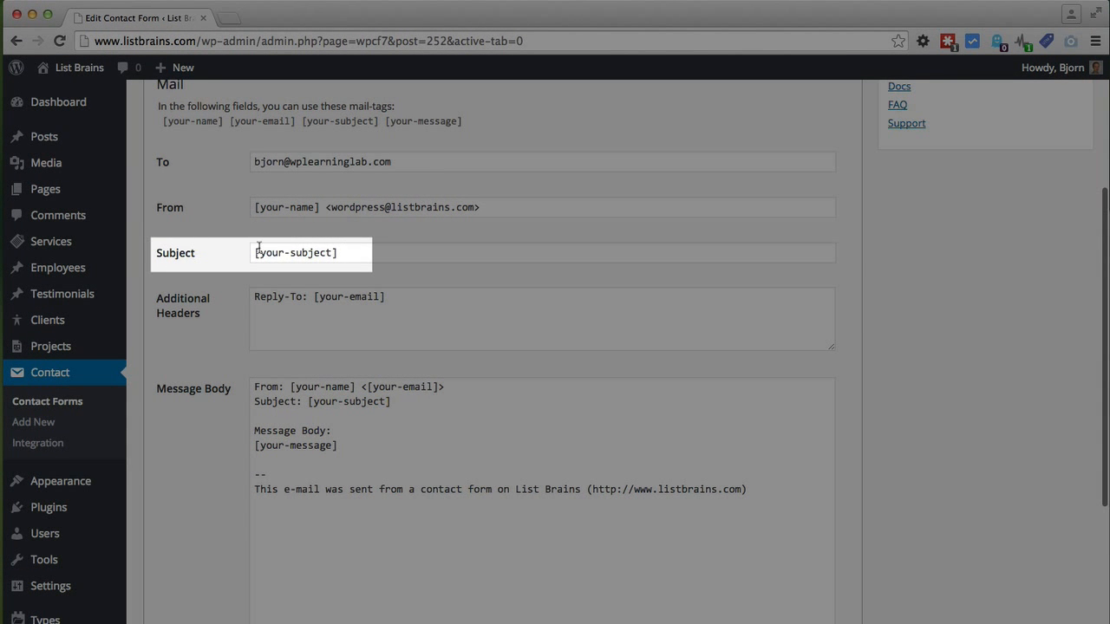
{"action": "scroll", "coordinate": [230, 271], "scroll_direction": "down", "scroll_amount": 1}
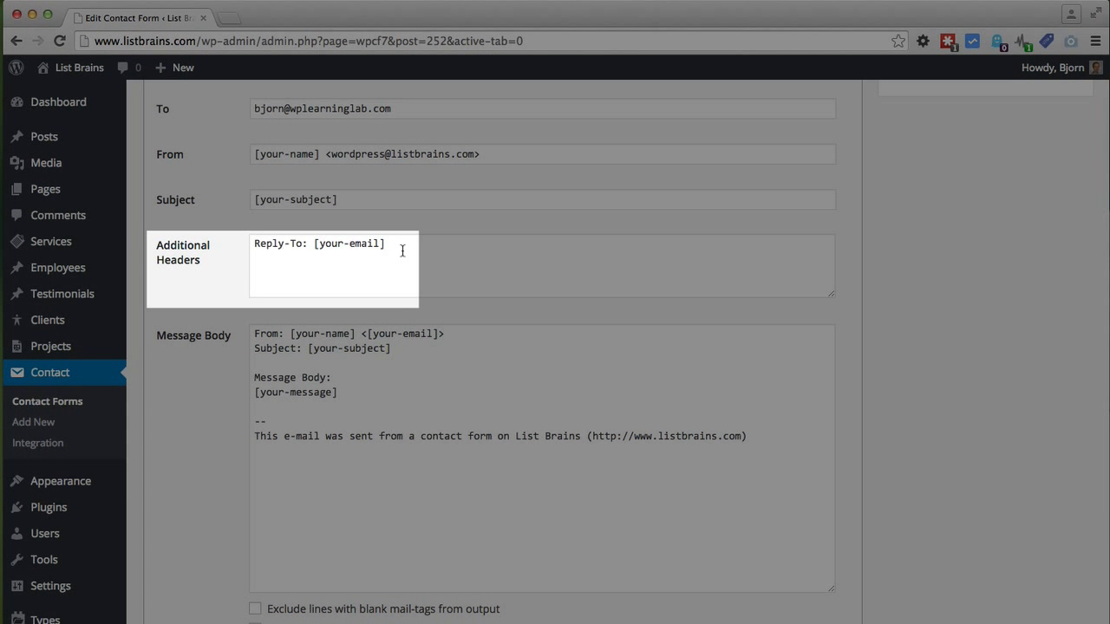
{"action": "scroll", "coordinate": [260, 312], "scroll_direction": "down", "scroll_amount": 3}
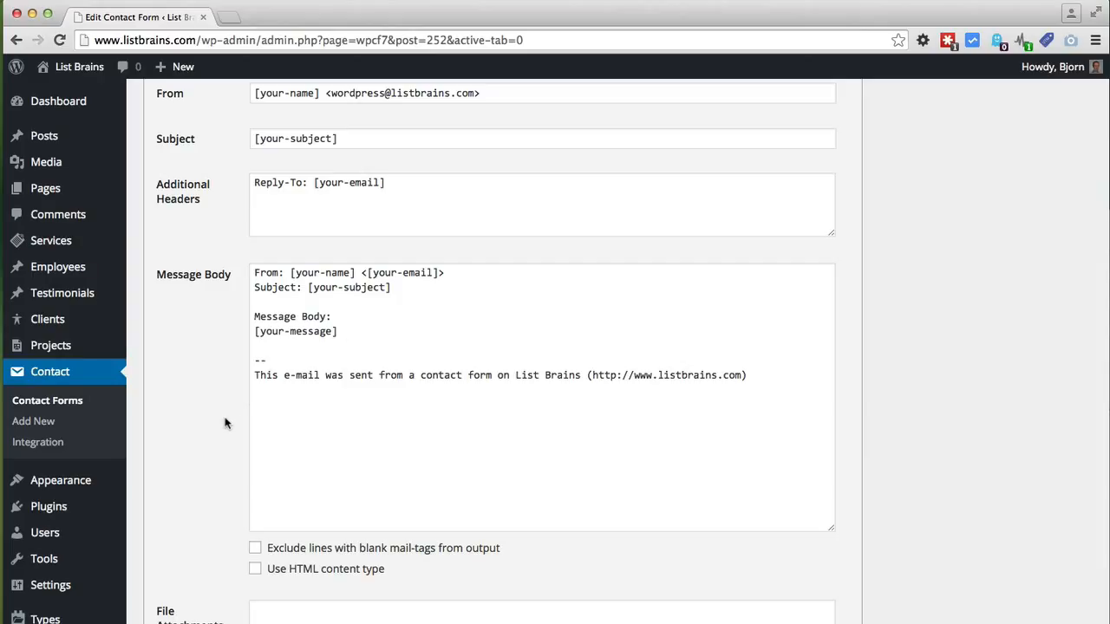
{"action": "scroll", "coordinate": [224, 423], "scroll_direction": "up", "scroll_amount": 5}
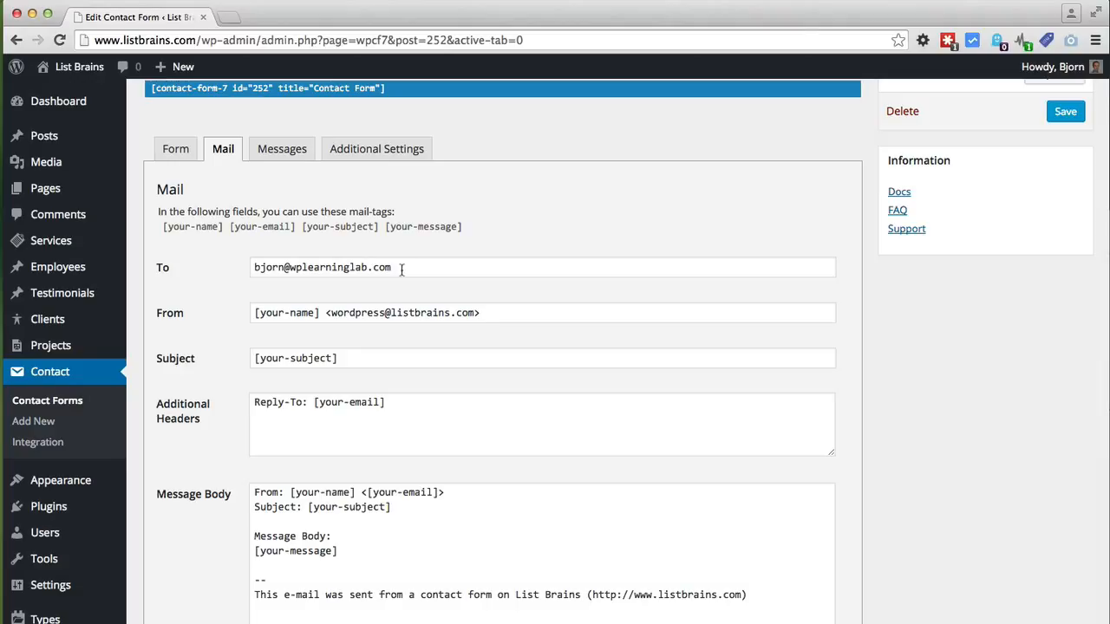
{"action": "scroll", "coordinate": [391, 272], "scroll_direction": "up", "scroll_amount": 3}
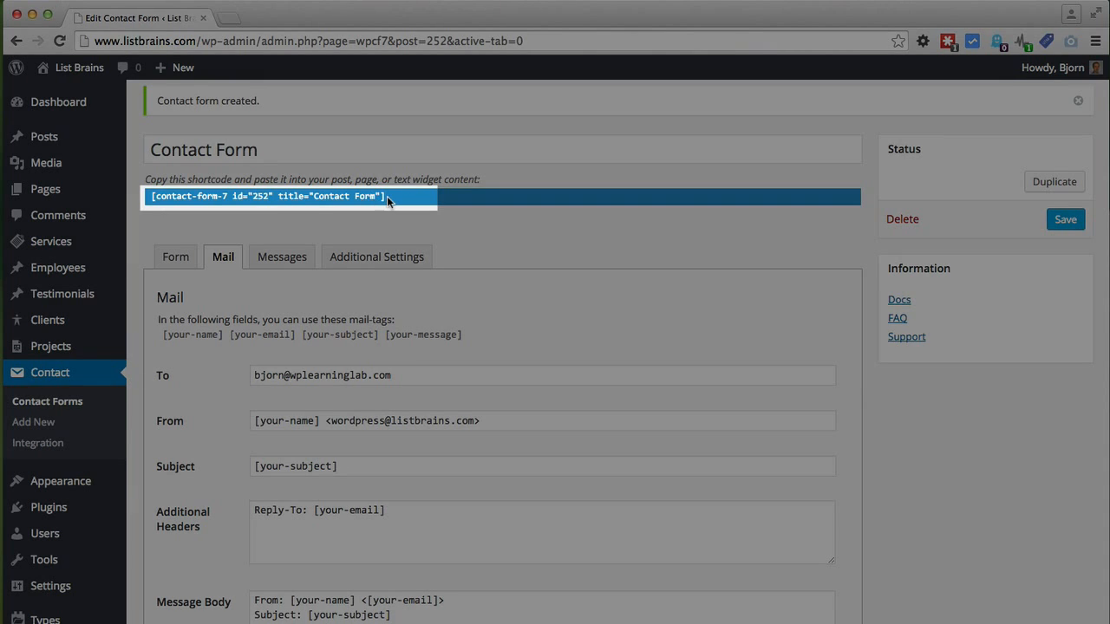
Step: Copy the form's shortcode [contact-form-7 id="252" title="Contact Form"]
{"action": "left_click", "coordinate": [387, 197]}
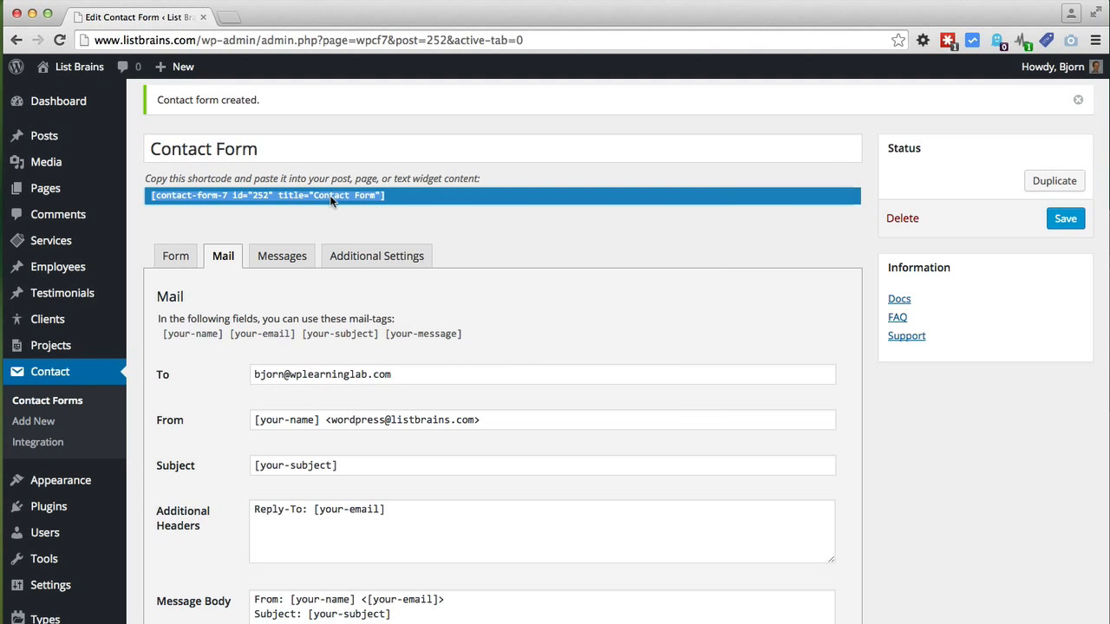
{"action": "right_click", "coordinate": [329, 195]}
{"action": "left_click", "coordinate": [361, 228]}
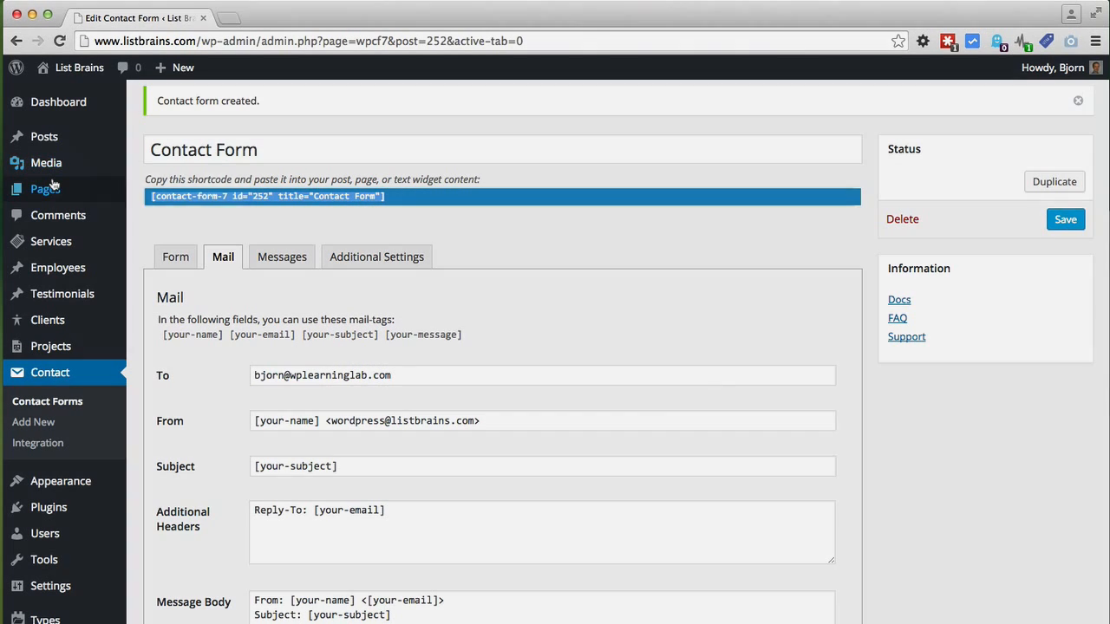
Step: Paste the shortcode into the Contact Us page body and update the page
{"action": "mouse_move", "coordinate": [52, 184]}
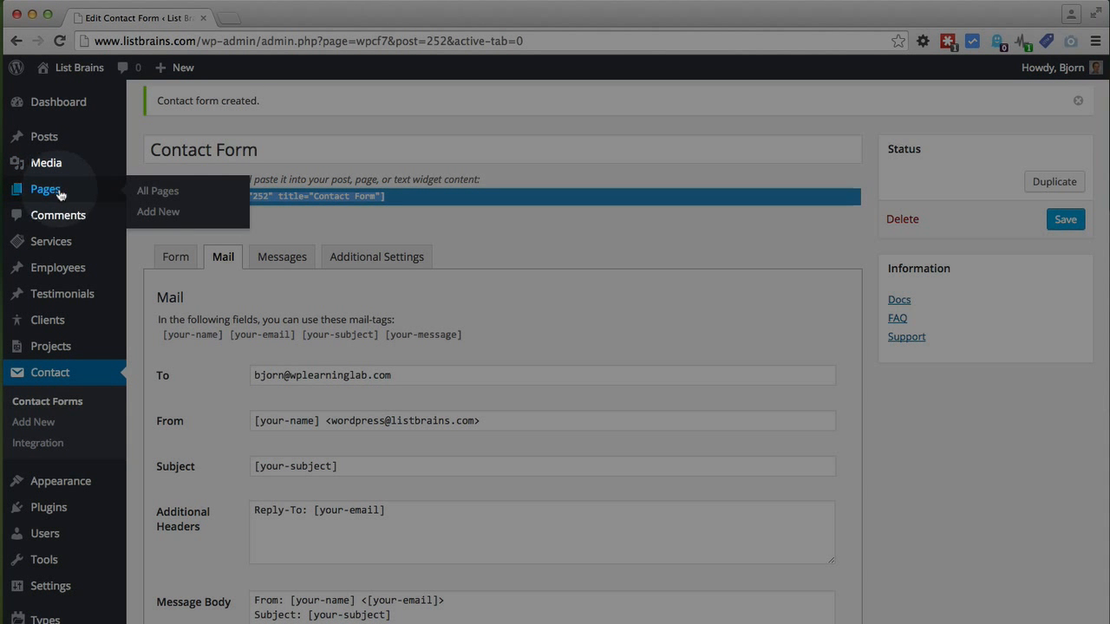
{"action": "left_click", "coordinate": [42, 193]}
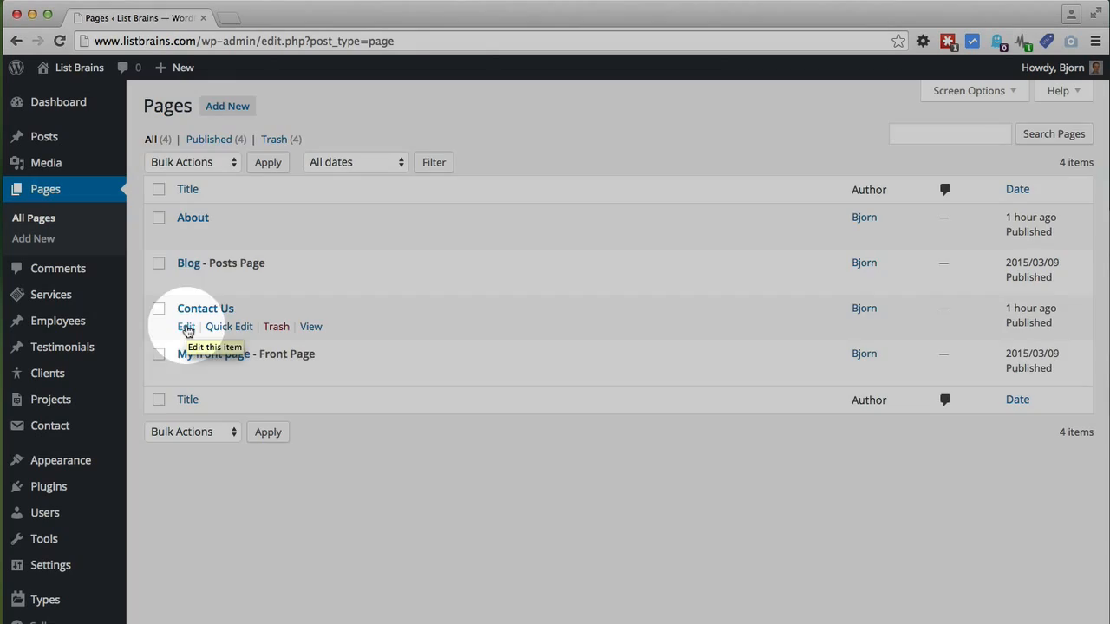
{"action": "left_click", "coordinate": [186, 328]}
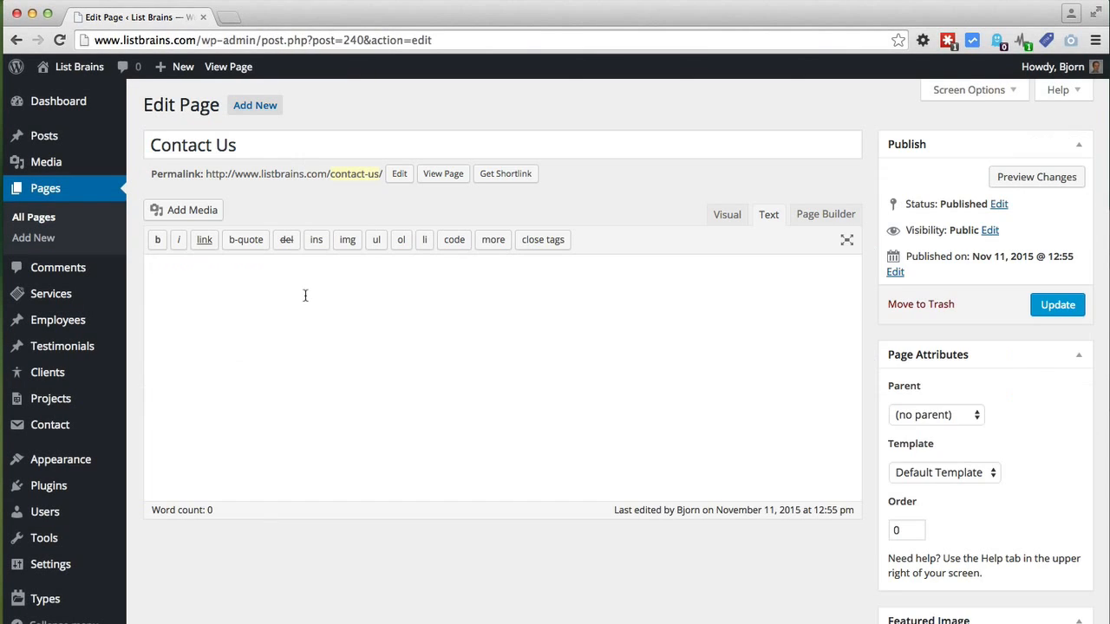
{"action": "right_click", "coordinate": [306, 295]}
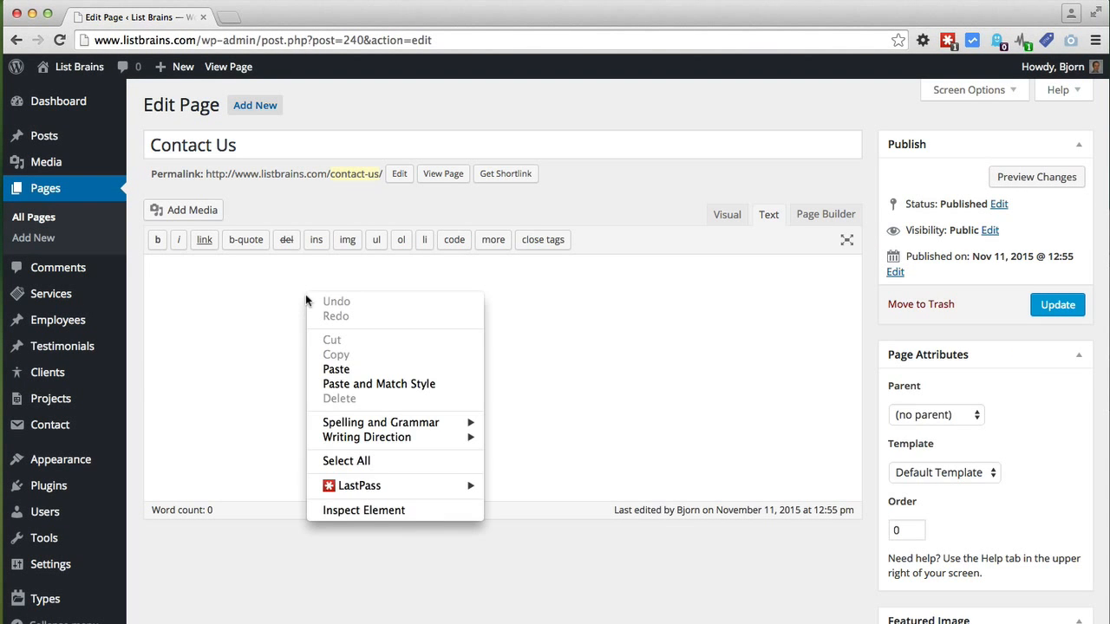
{"action": "left_click", "coordinate": [338, 368]}
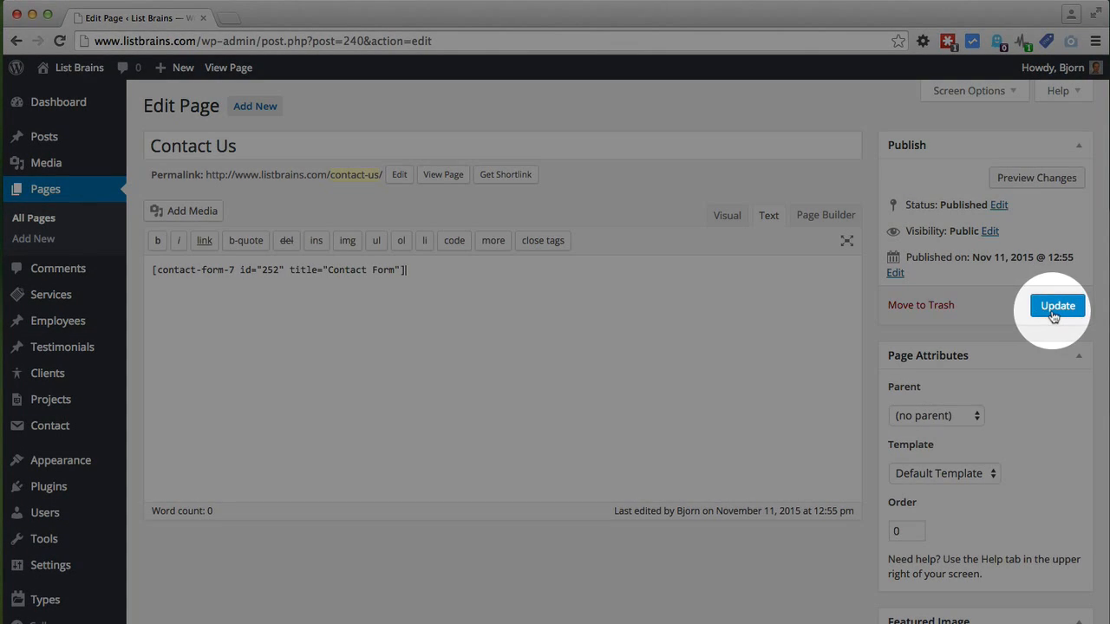
{"action": "left_click", "coordinate": [1053, 308]}
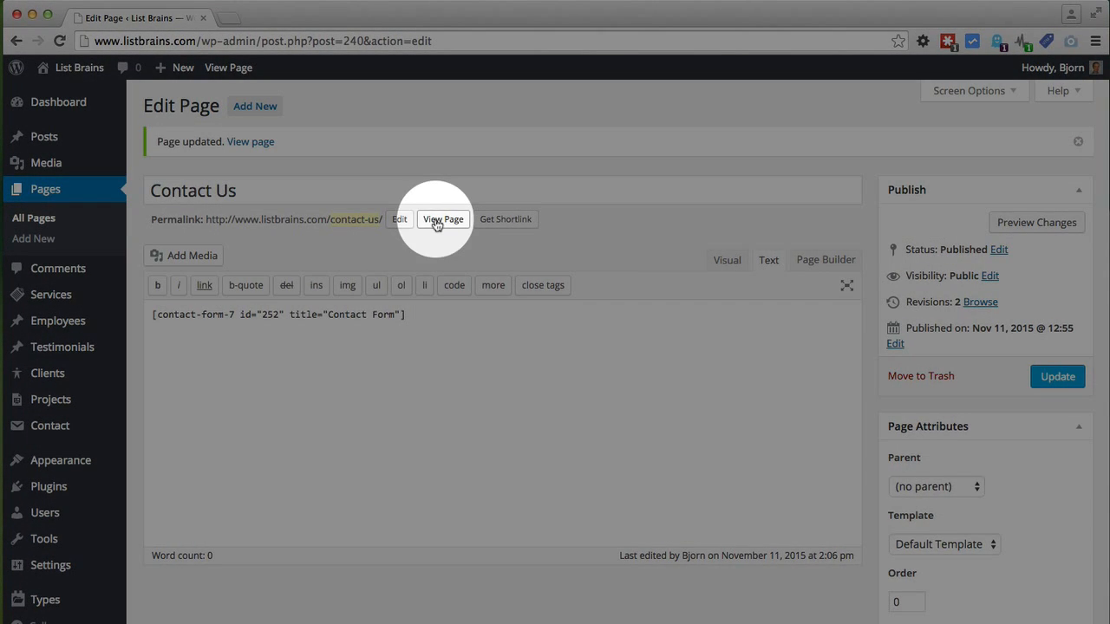
Step: View the live Contact Us page and try the Name, Email, Subject and Message fields
{"action": "left_click", "coordinate": [437, 222]}
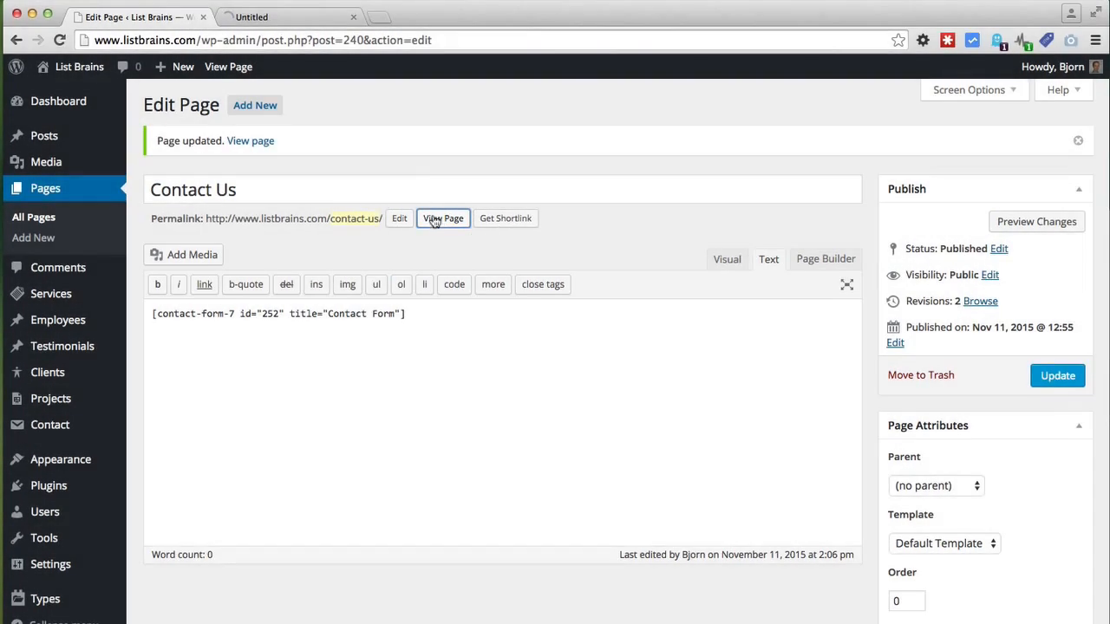
{"action": "scroll", "coordinate": [84, 293], "scroll_direction": "down", "scroll_amount": 5}
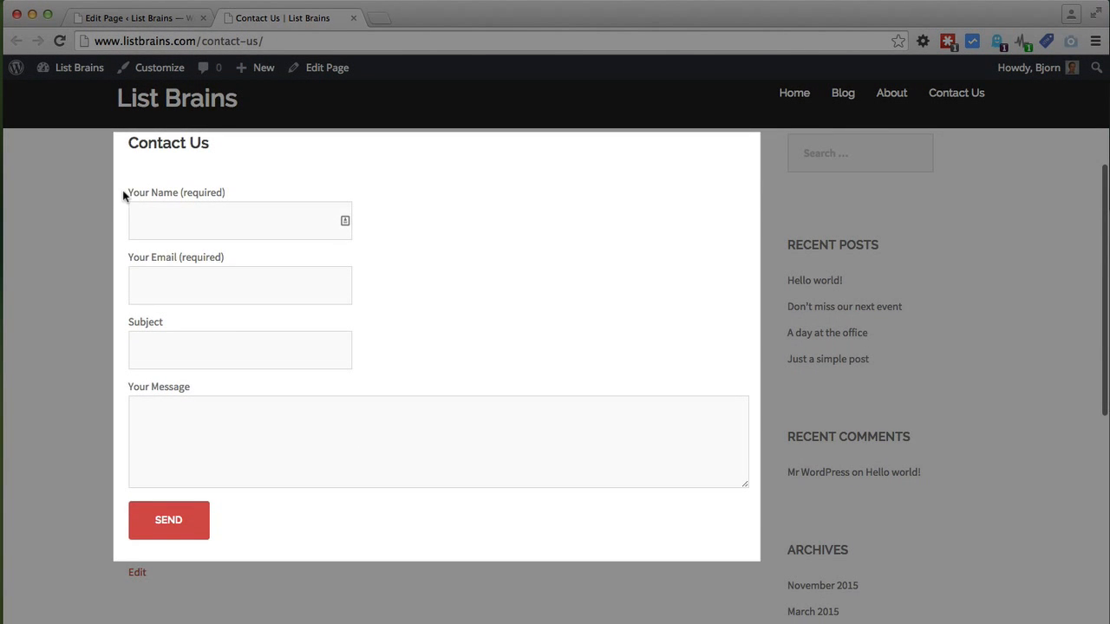
{"action": "left_click", "coordinate": [169, 221]}
{"action": "left_click", "coordinate": [165, 281]}
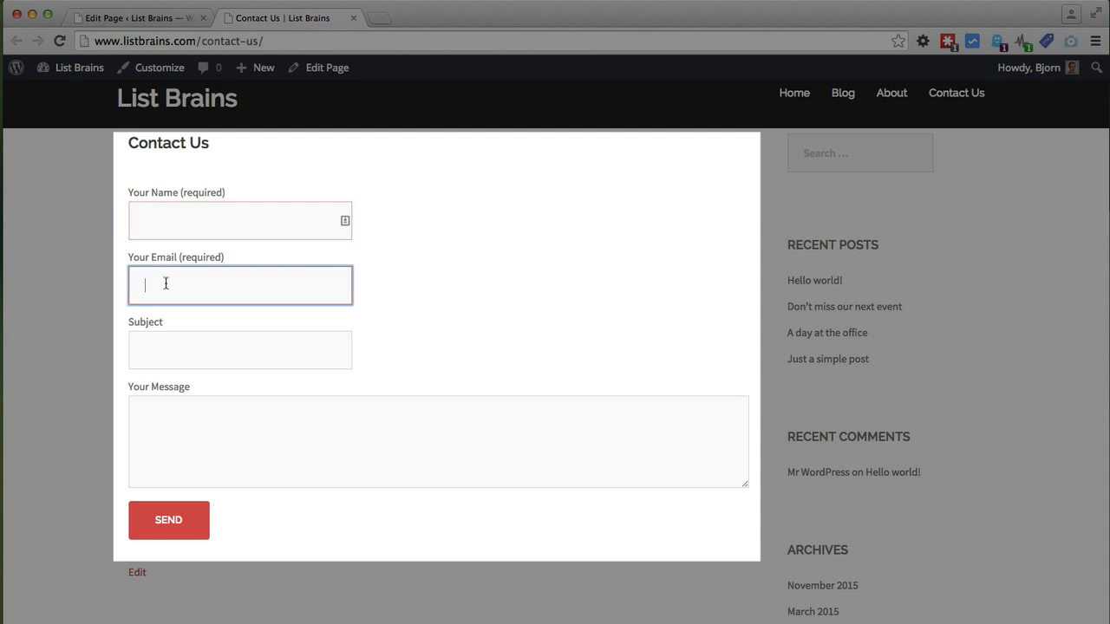
{"action": "left_click", "coordinate": [167, 349]}
{"action": "left_click", "coordinate": [165, 423]}
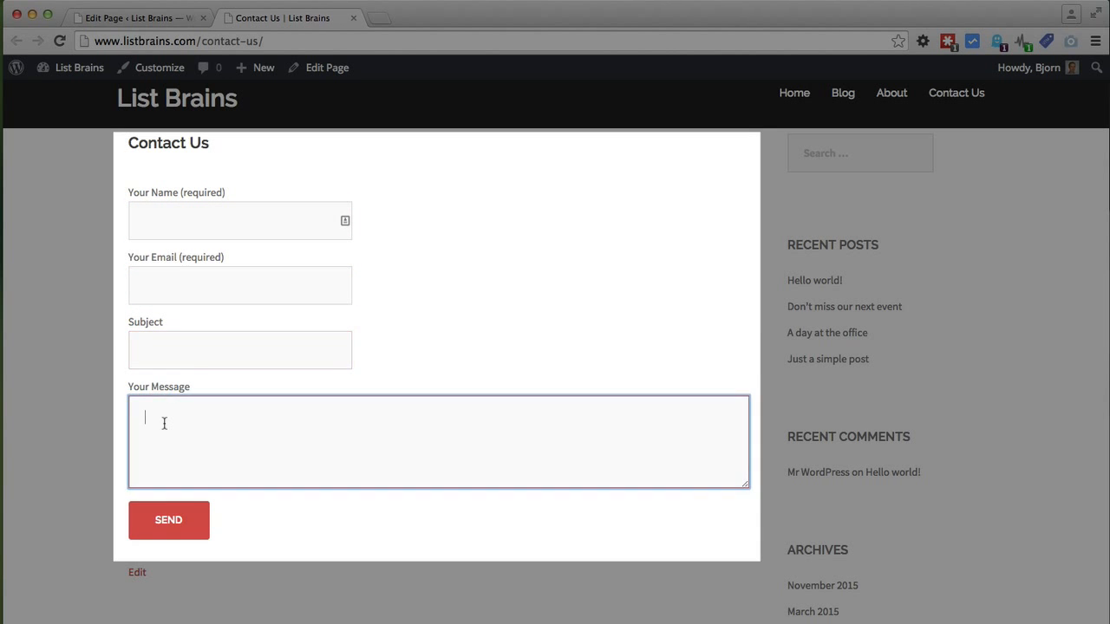
{"action": "scroll", "coordinate": [103, 520], "scroll_direction": "up", "scroll_amount": 3}
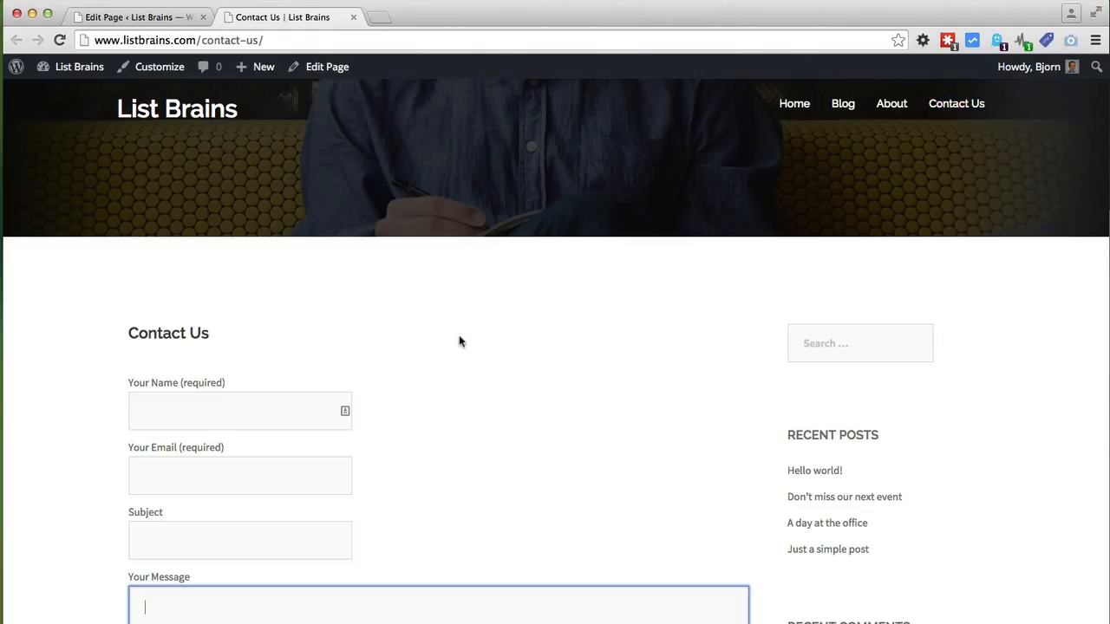
Step: Return to the Contact Us page editor and go to Plugins > Add New
{"action": "left_click", "coordinate": [173, 18]}
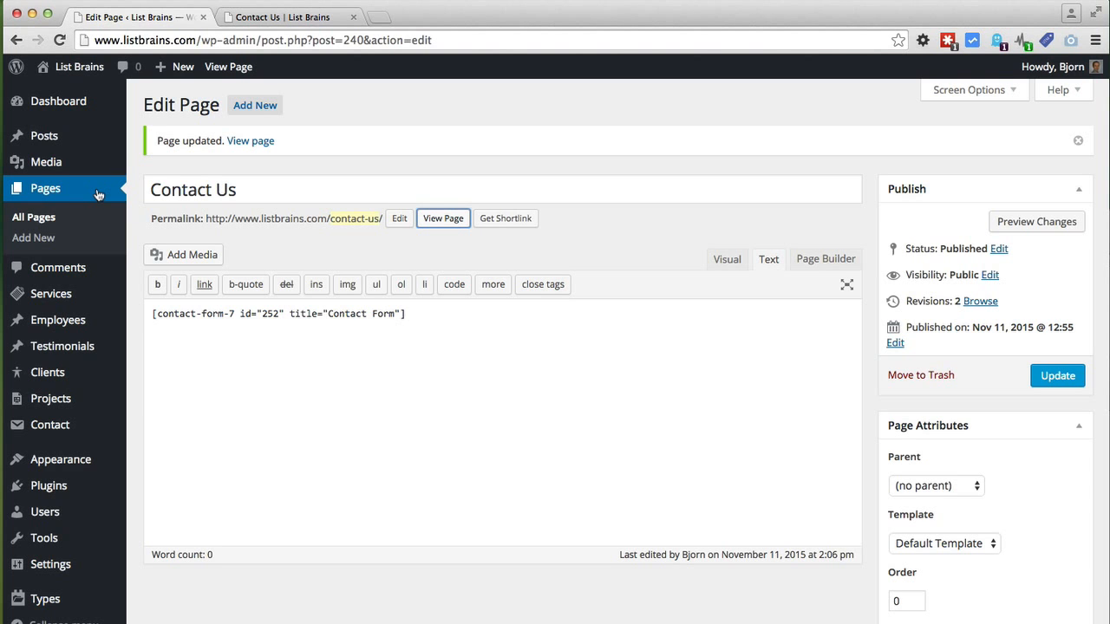
{"action": "scroll", "coordinate": [78, 347], "scroll_direction": "down", "scroll_amount": 2}
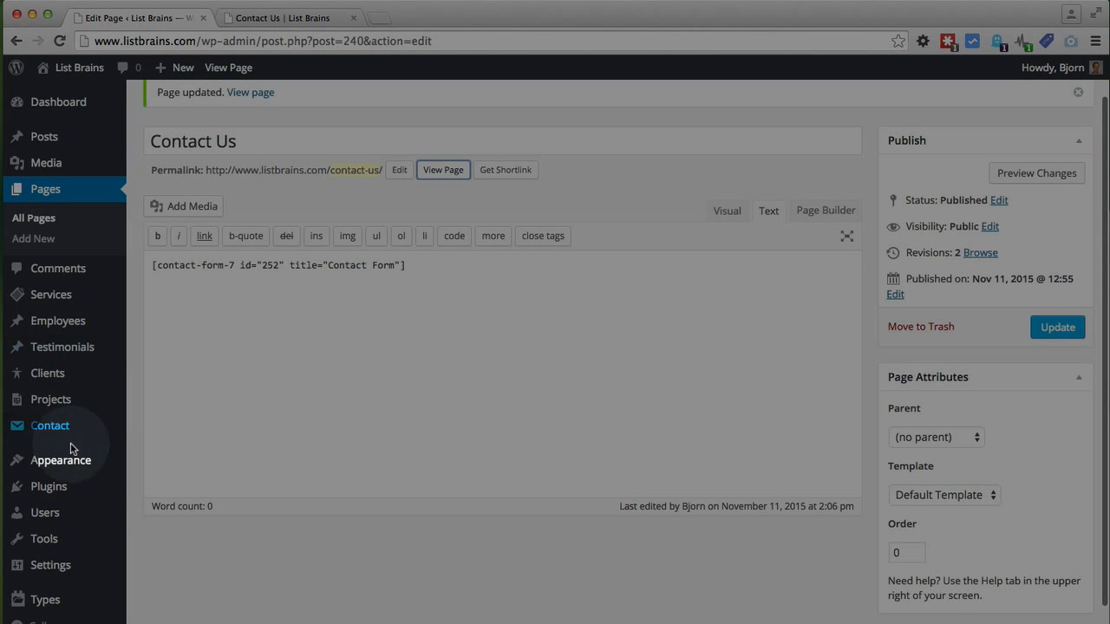
{"action": "mouse_move", "coordinate": [52, 489]}
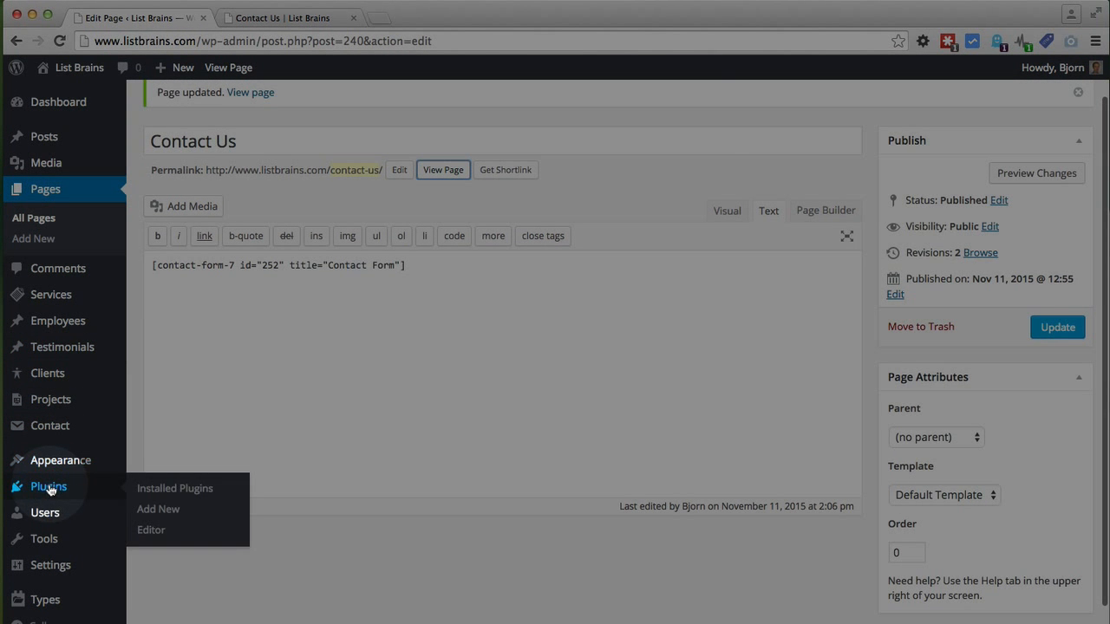
{"action": "left_click", "coordinate": [163, 511]}
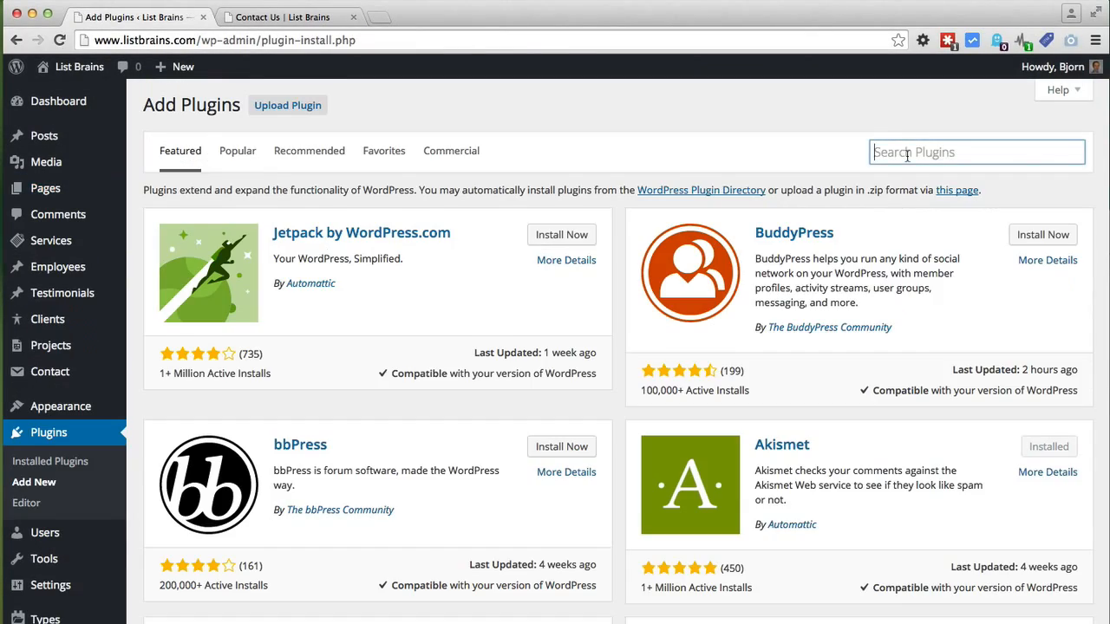
Step: Search for 'yoast seo', then install and activate Yoast SEO 2.3.5
{"action": "left_click", "coordinate": [907, 154]}
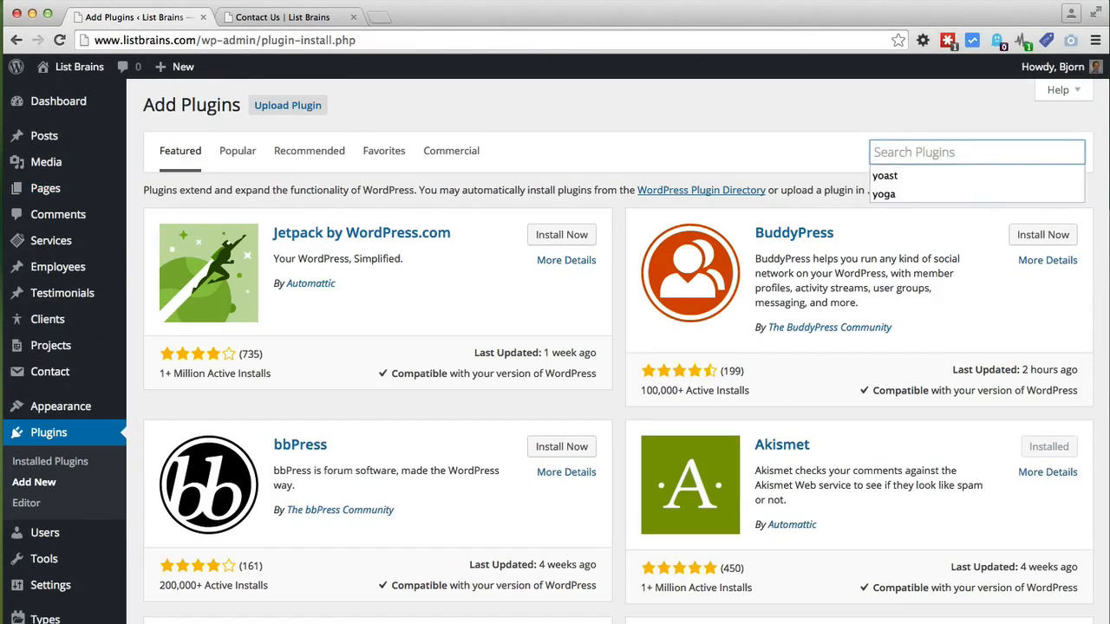
{"action": "type", "text": "yoast seo"}
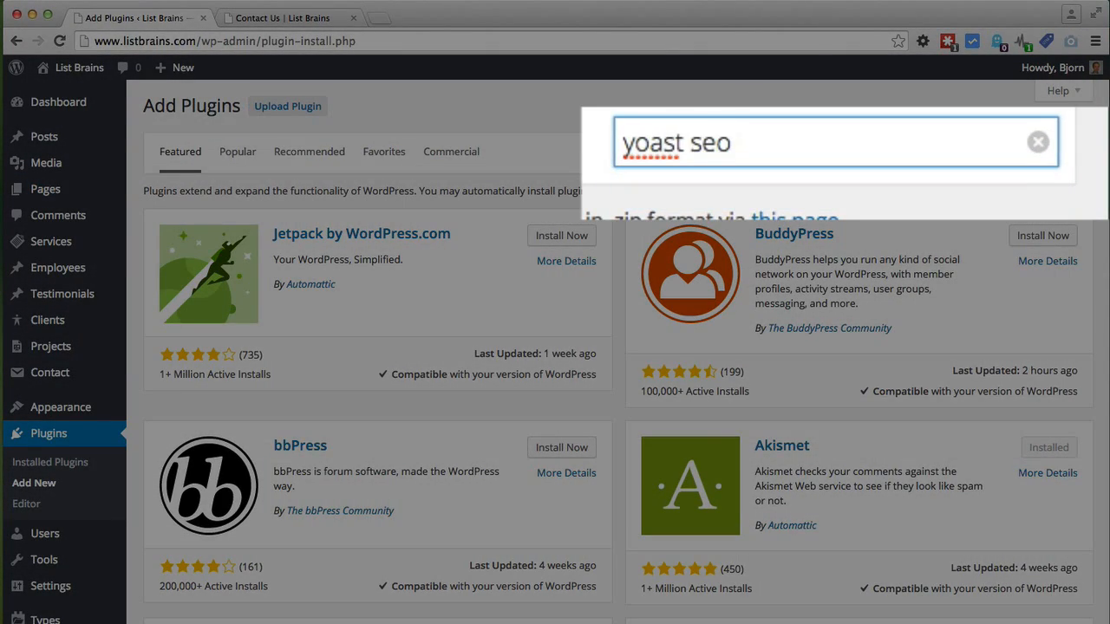
{"action": "key", "text": "Return"}
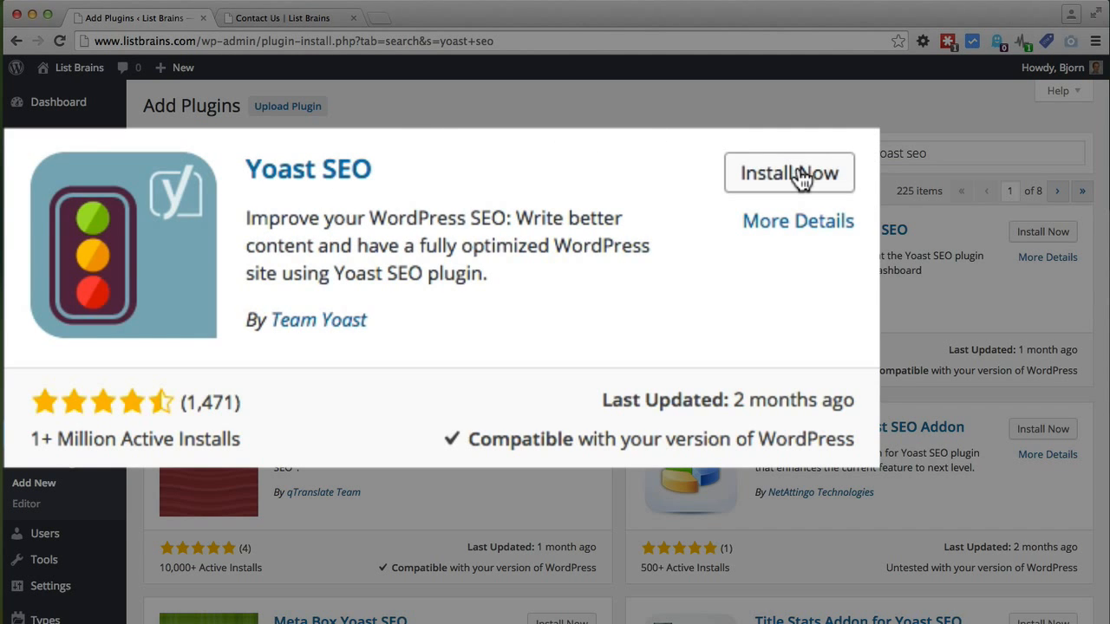
{"action": "left_click", "coordinate": [580, 226]}
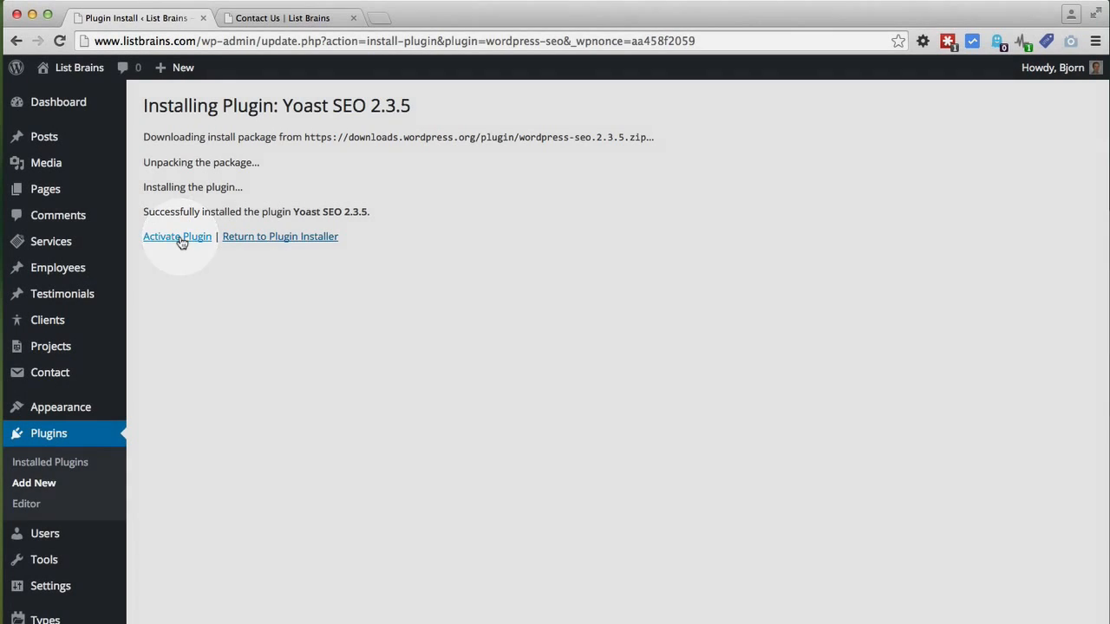
{"action": "left_click", "coordinate": [178, 240]}
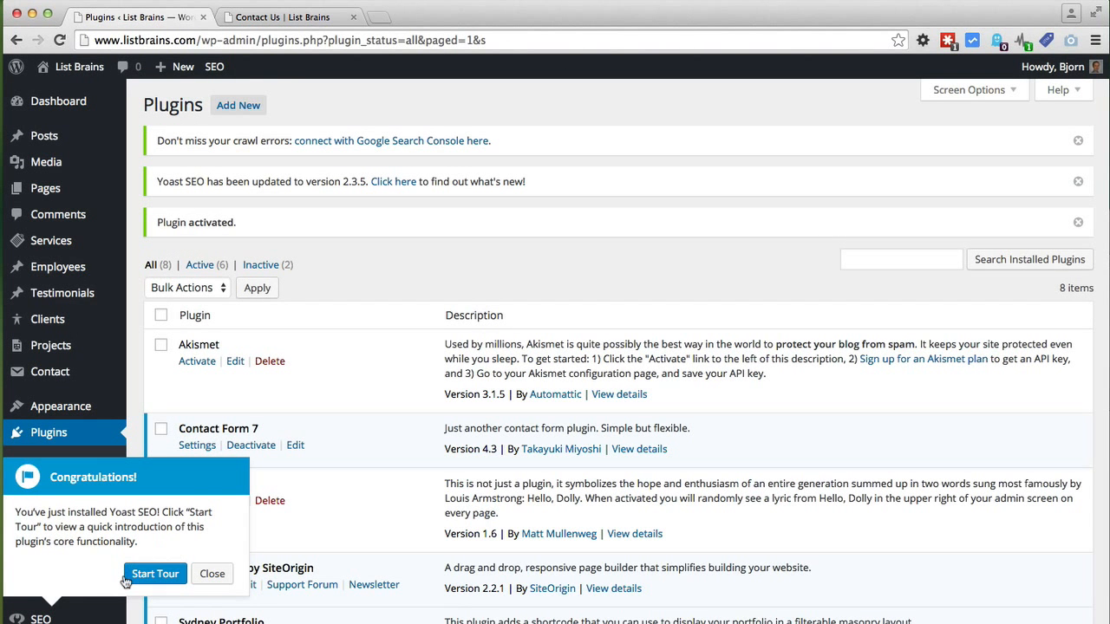
Step: Close the Yoast congratulations callout and go to SEO > General settings
{"action": "left_click", "coordinate": [212, 574]}
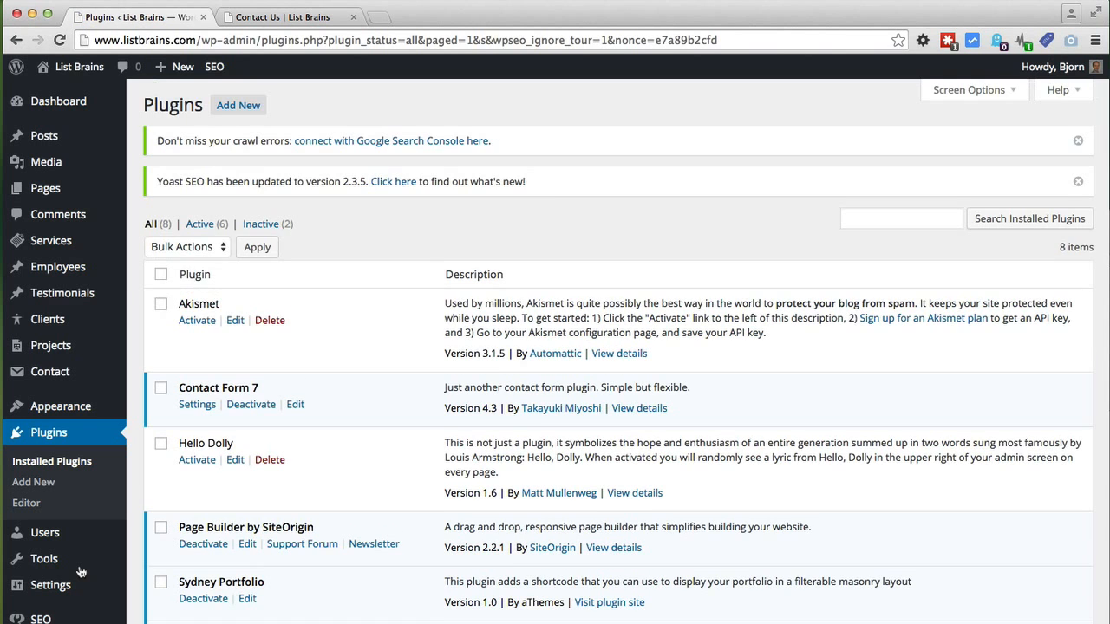
{"action": "scroll", "coordinate": [80, 573], "scroll_direction": "down", "scroll_amount": 2}
{"action": "mouse_move", "coordinate": [31, 602]}
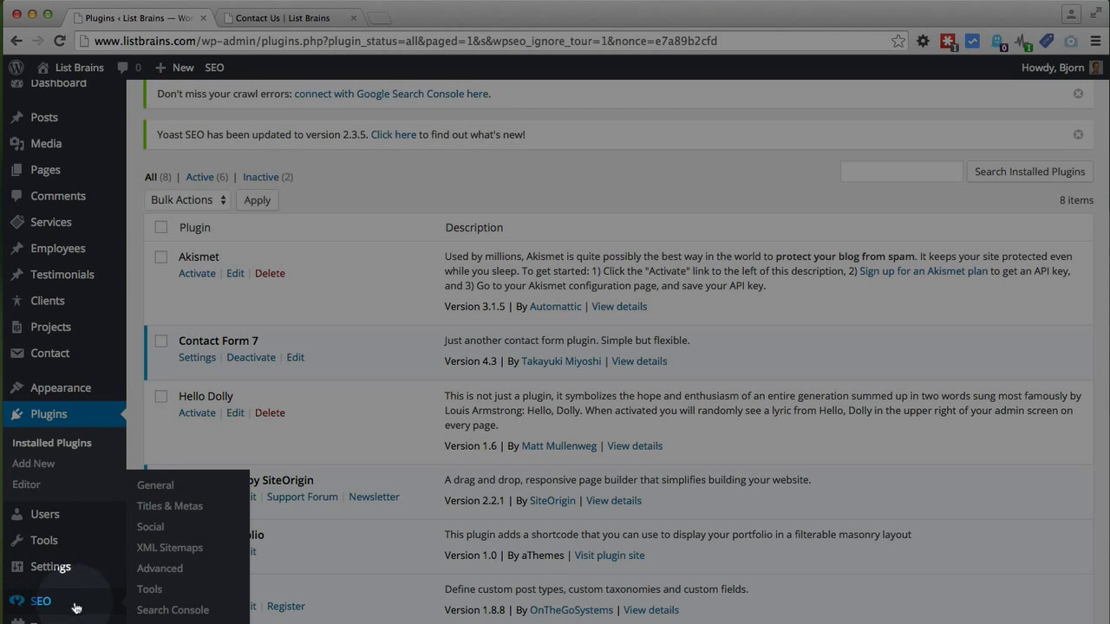
{"action": "left_click", "coordinate": [169, 491]}
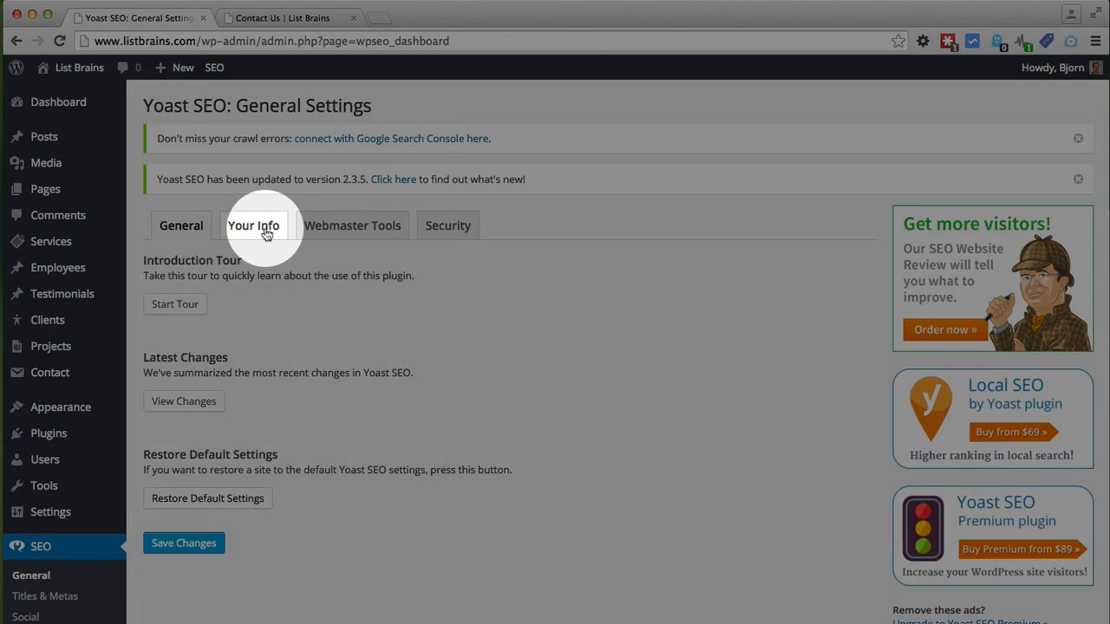
Step: On the Your Info tab, enter website name 'List Brains' and alternate name 'Top 10 Lists'
{"action": "left_click", "coordinate": [265, 232]}
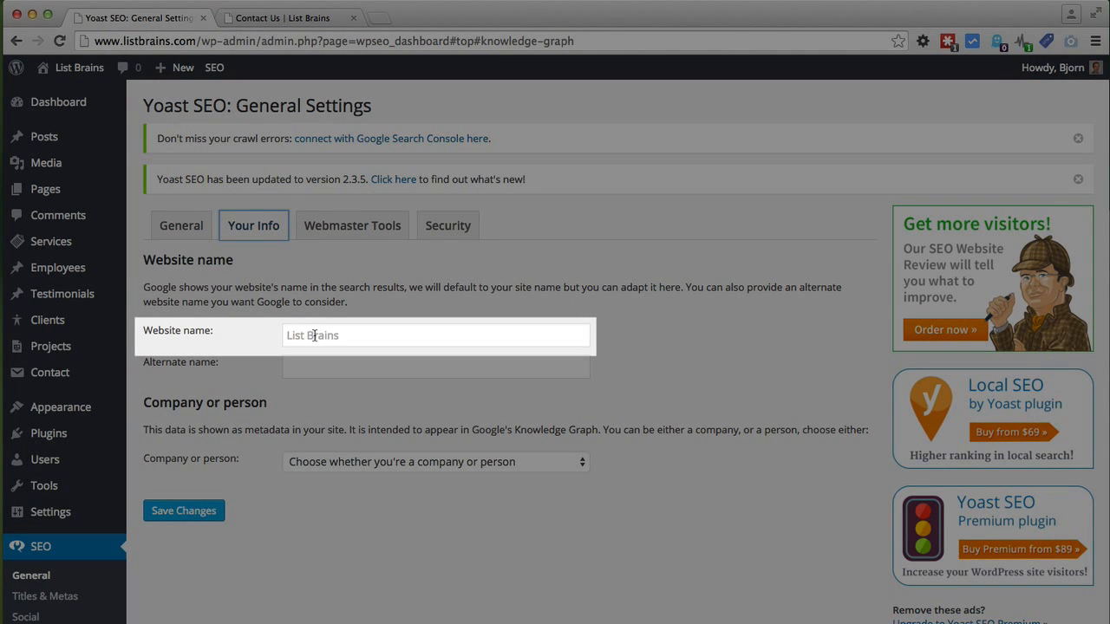
{"action": "left_click", "coordinate": [314, 336]}
{"action": "type", "text": "List Brains"}
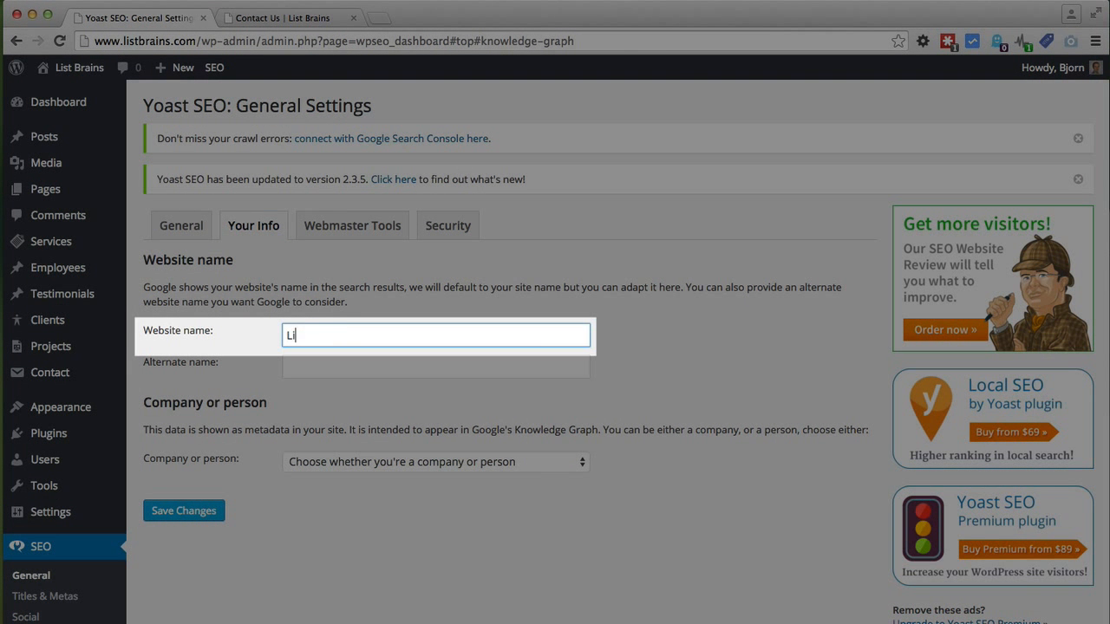
{"action": "left_click", "coordinate": [321, 365]}
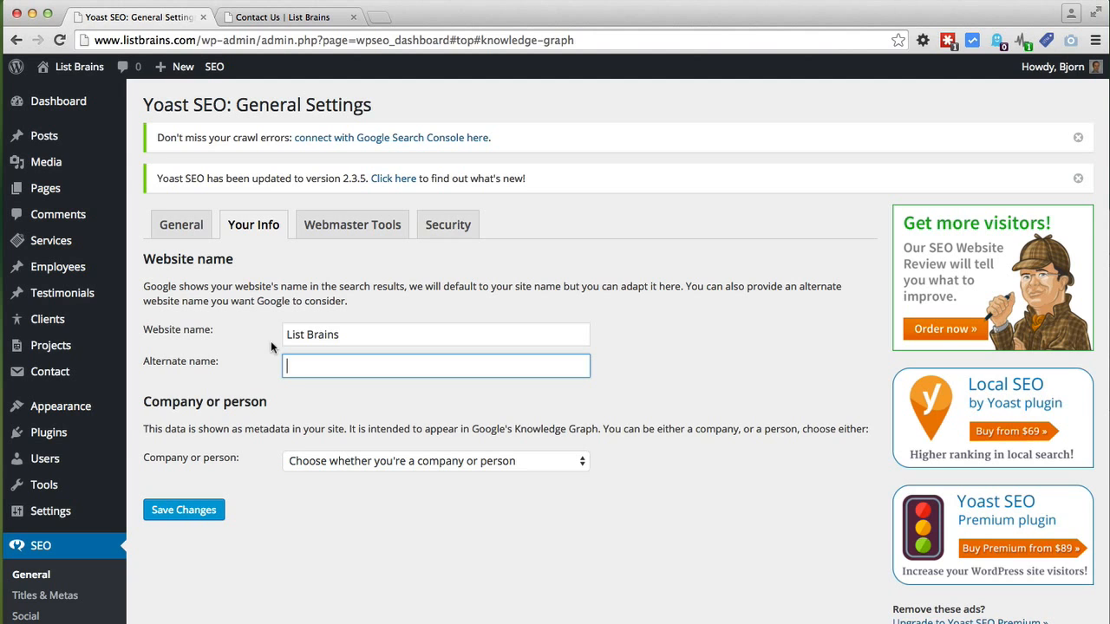
{"action": "type", "text": "Top 10 Li"}
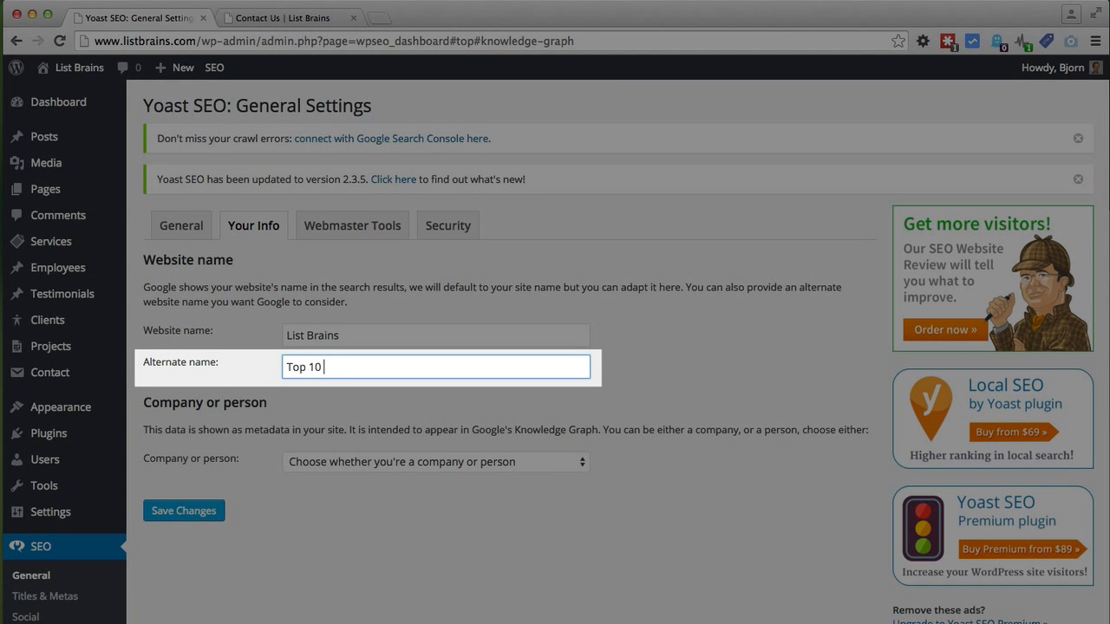
{"action": "type", "text": "sts"}
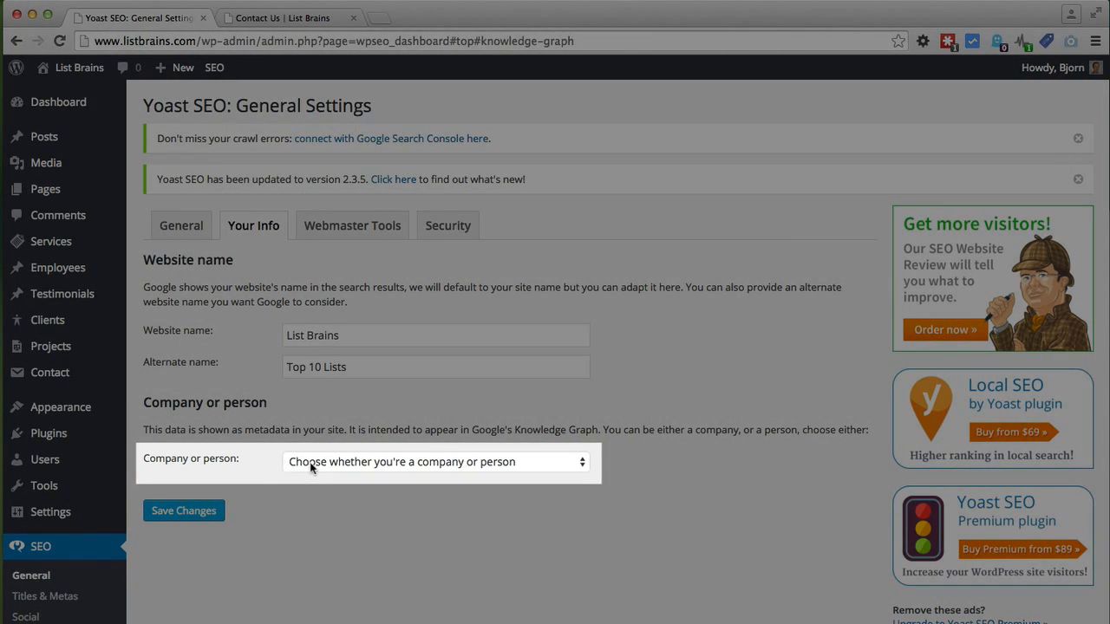
Step: Set the site owner to Company with company name 'List Brains' and save the changes
{"action": "left_click", "coordinate": [312, 468]}
{"action": "left_click", "coordinate": [308, 476]}
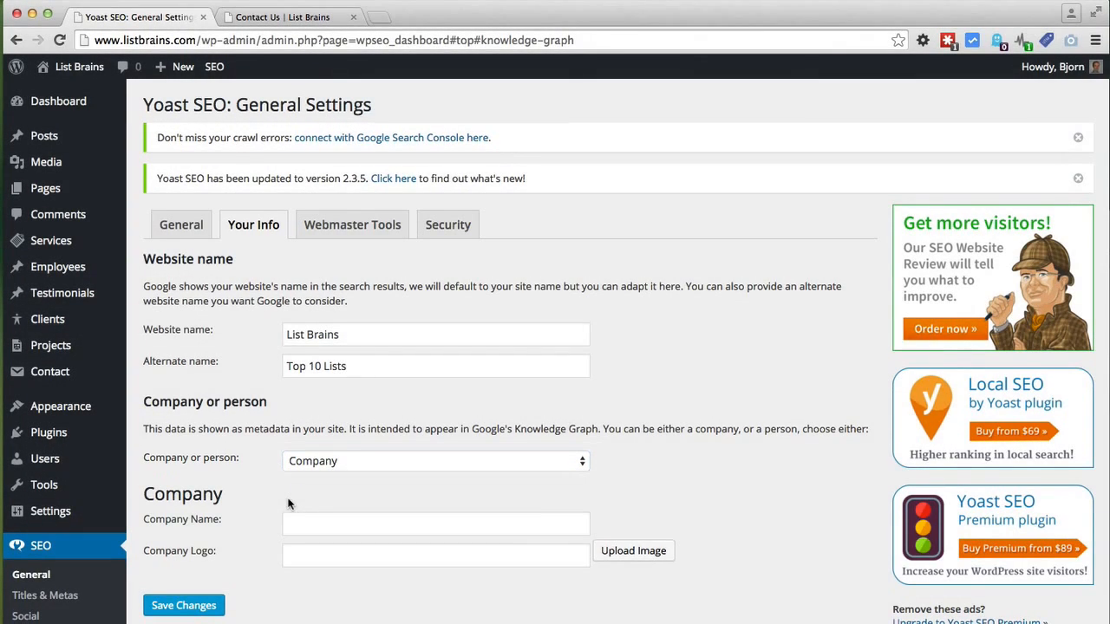
{"action": "left_click", "coordinate": [291, 520]}
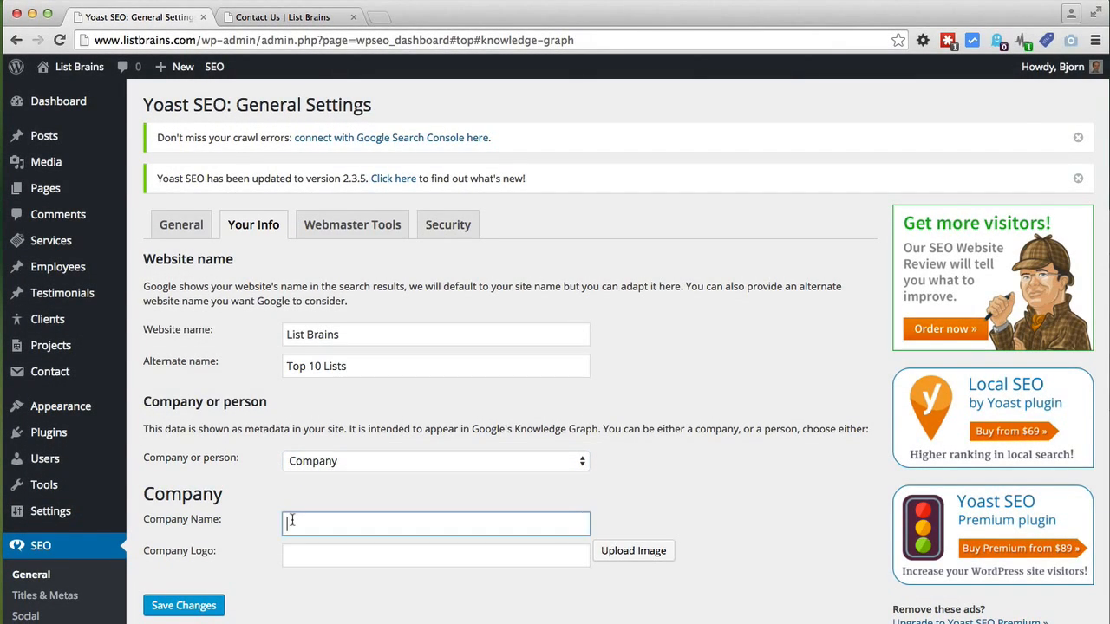
{"action": "type", "text": "List Brains"}
{"action": "left_click", "coordinate": [227, 605]}
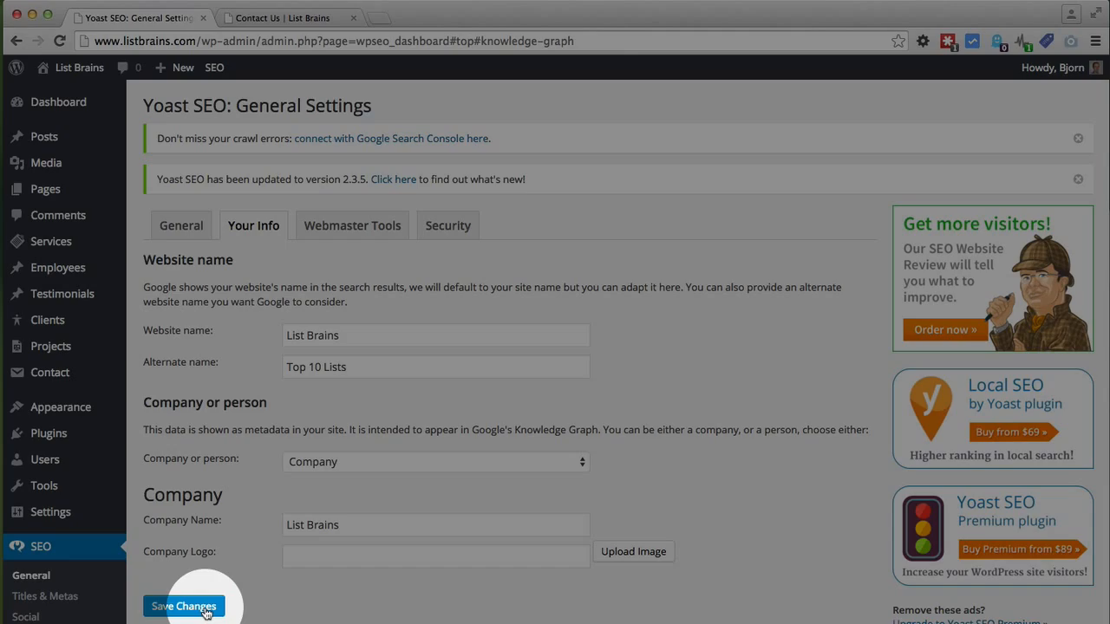
{"action": "left_click", "coordinate": [206, 609]}
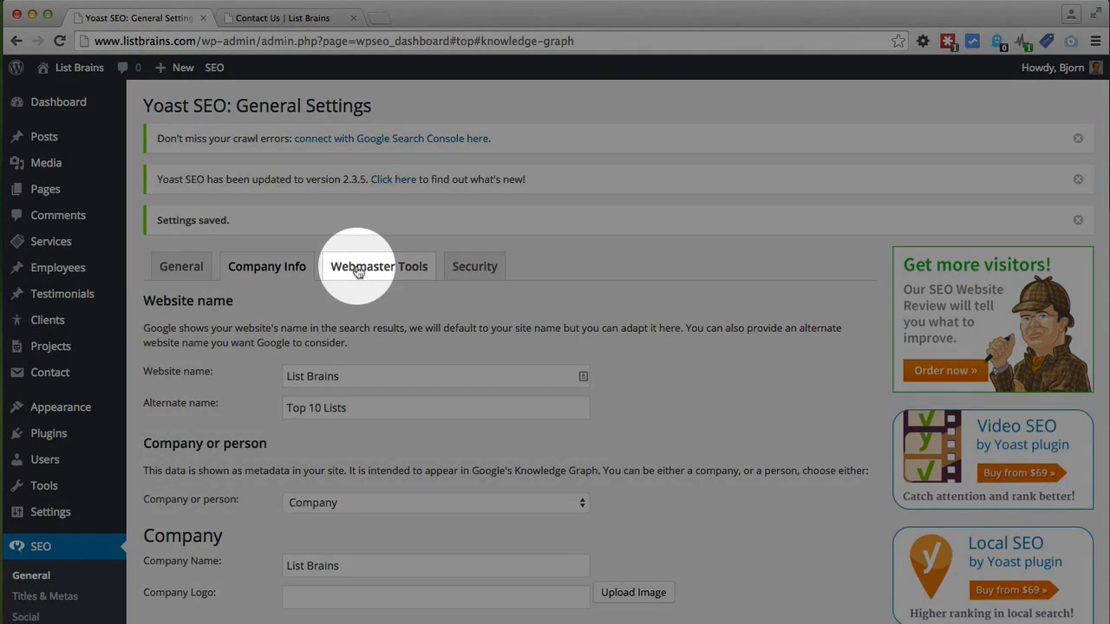
Step: Show the Webmaster Tools verification fields and focus the Google Search Console code field
{"action": "left_click", "coordinate": [358, 271]}
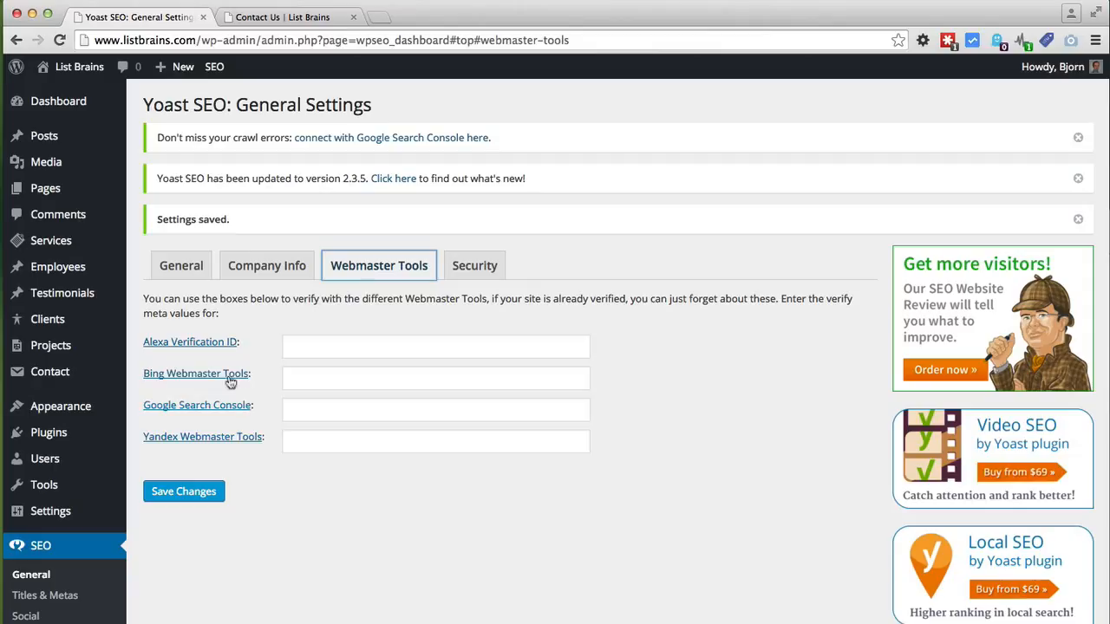
{"action": "left_click", "coordinate": [286, 412]}
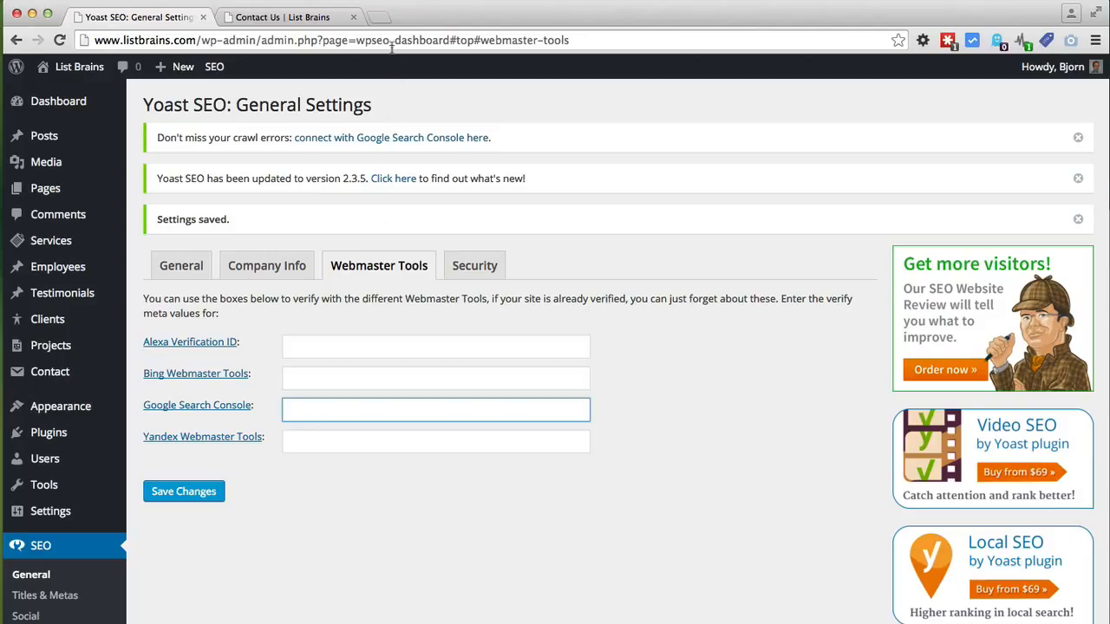
Step: Load webmaster.google.com in a new browser tab
{"action": "left_click", "coordinate": [381, 22]}
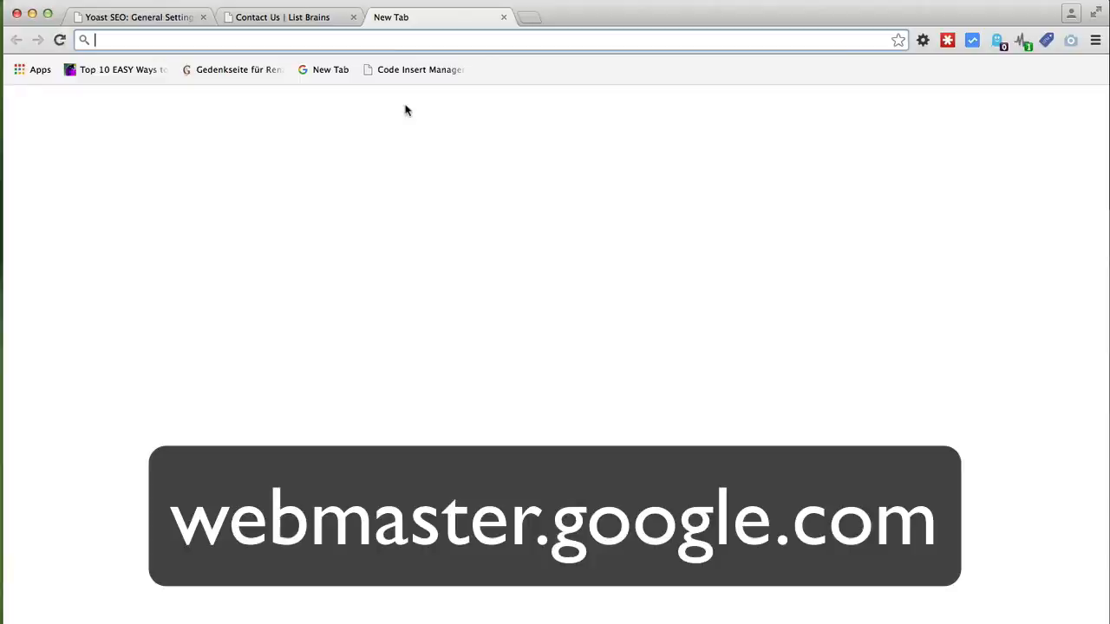
{"action": "type", "text": "webmaster.google.com"}
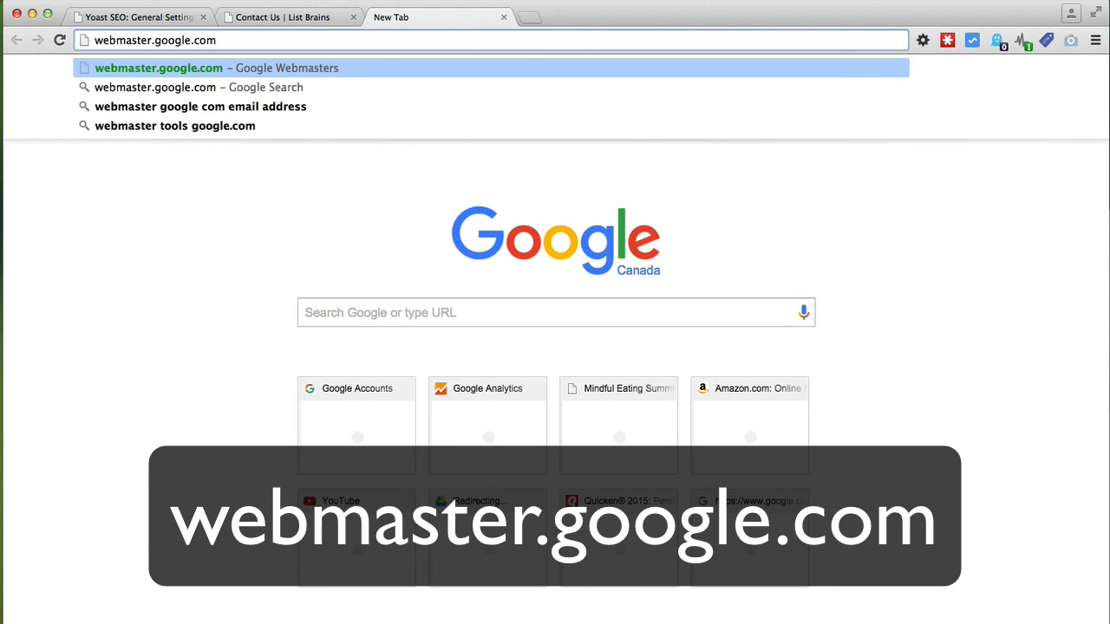
{"action": "key", "text": "Return"}
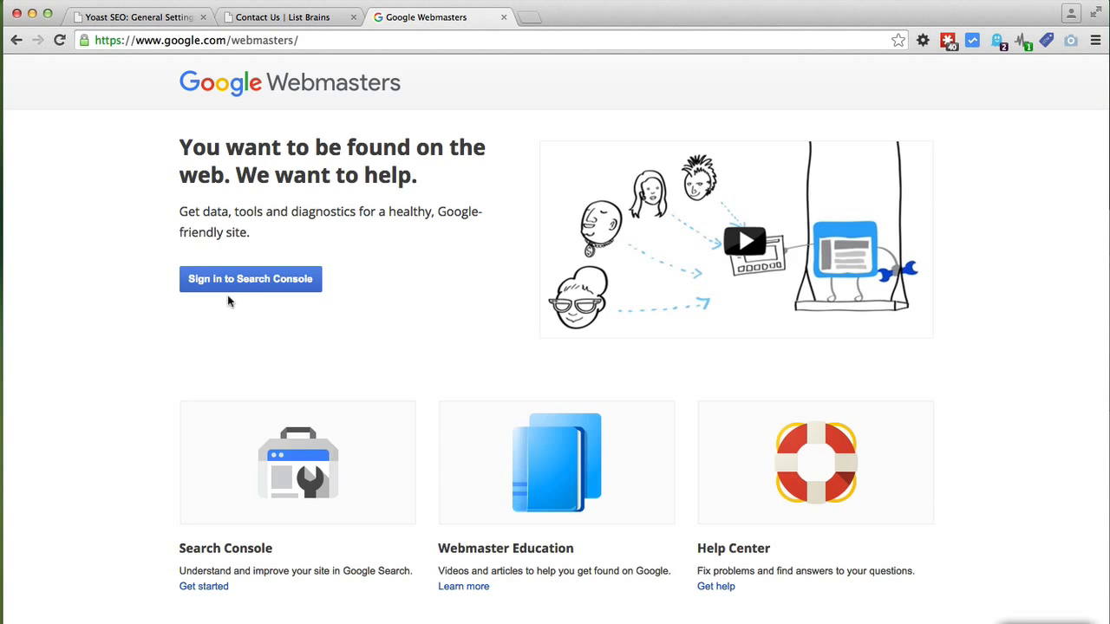
Step: Sign in to Search Console with the Google account and start adding a property
{"action": "left_click", "coordinate": [200, 286]}
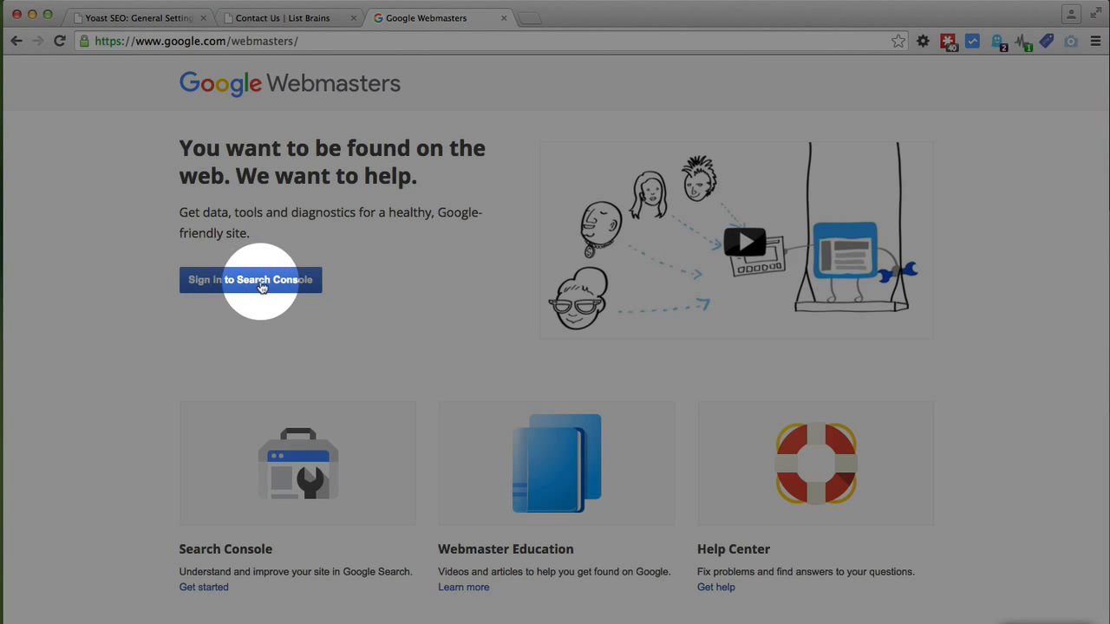
{"action": "left_click", "coordinate": [262, 287]}
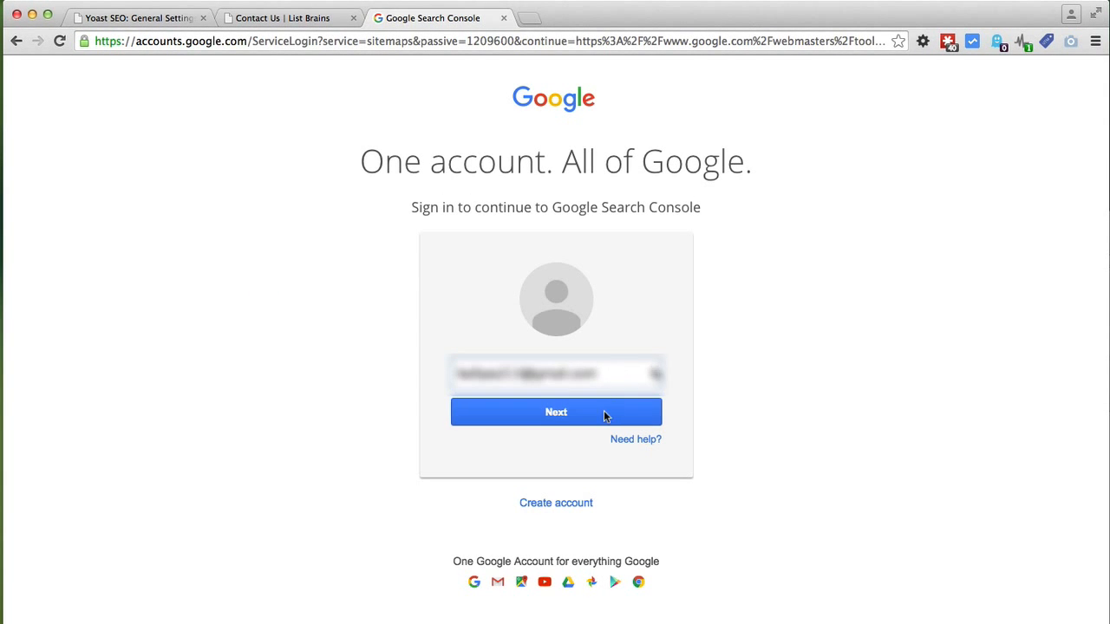
{"action": "left_click", "coordinate": [605, 416]}
{"action": "left_click", "coordinate": [580, 450]}
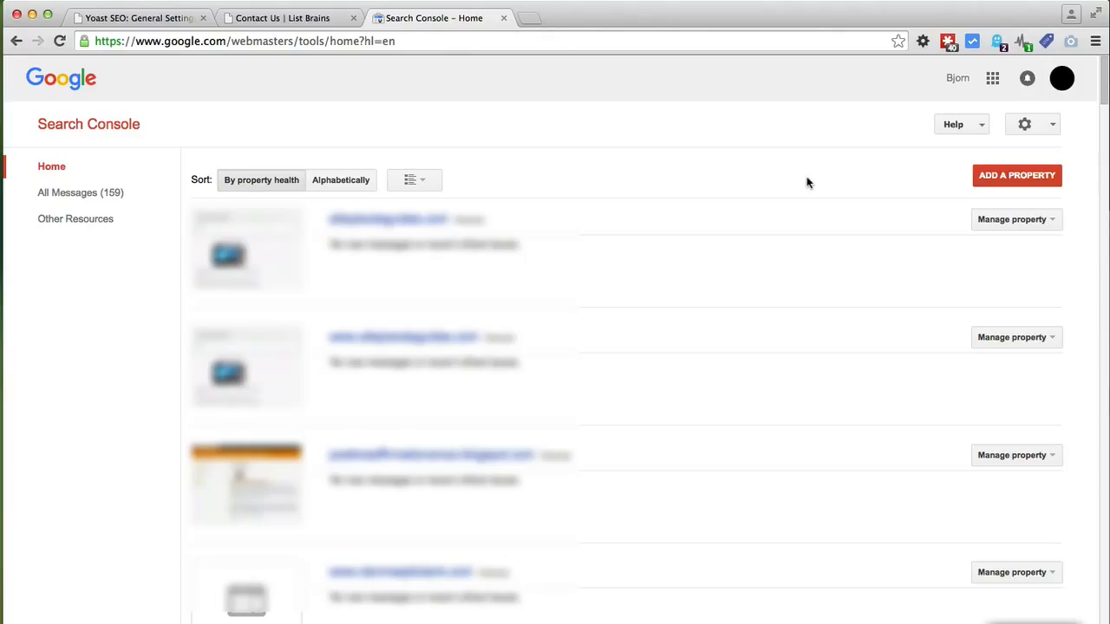
{"action": "left_click", "coordinate": [1018, 178]}
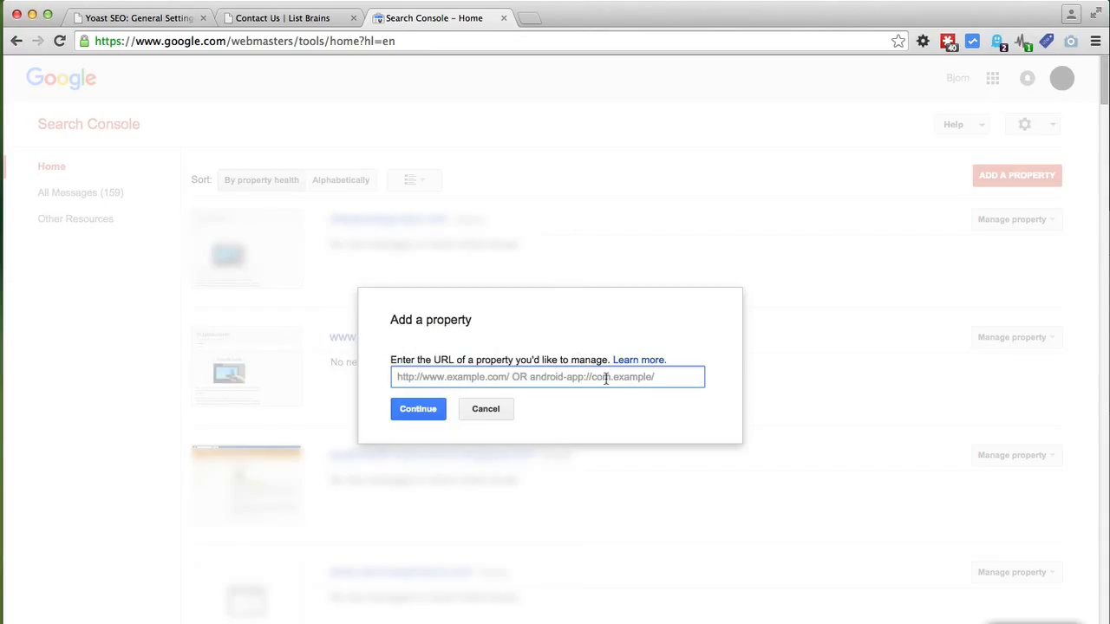
{"action": "left_click", "coordinate": [172, 17]}
{"action": "left_click_drag", "start_coordinate": [201, 40], "coordinate": [88, 42]}
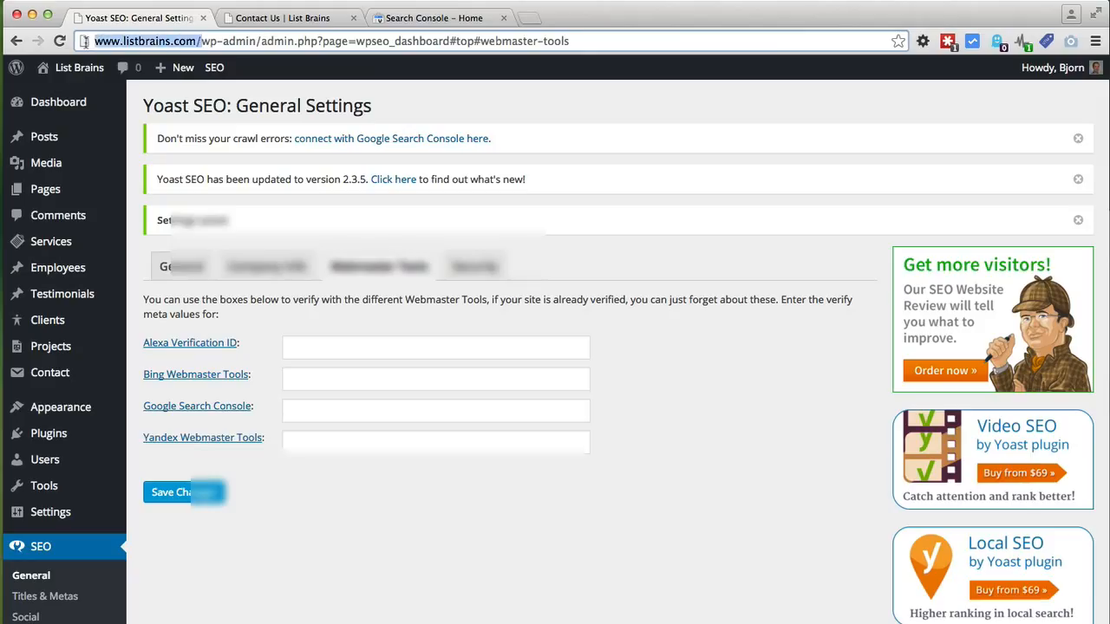
{"action": "right_click", "coordinate": [112, 43]}
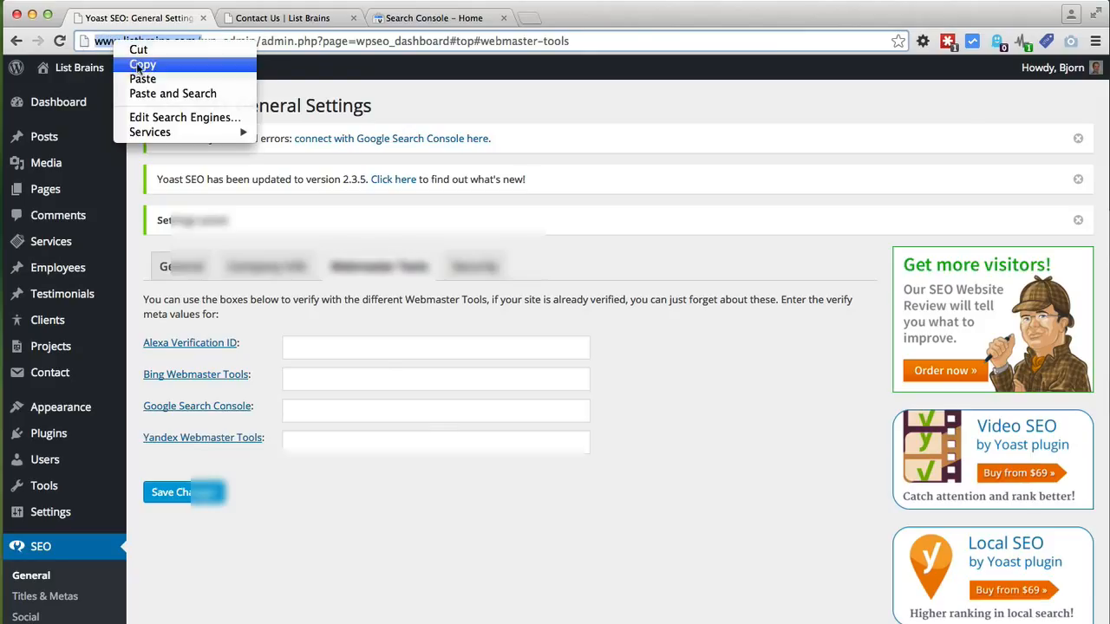
{"action": "left_click", "coordinate": [139, 68]}
{"action": "left_click", "coordinate": [377, 18]}
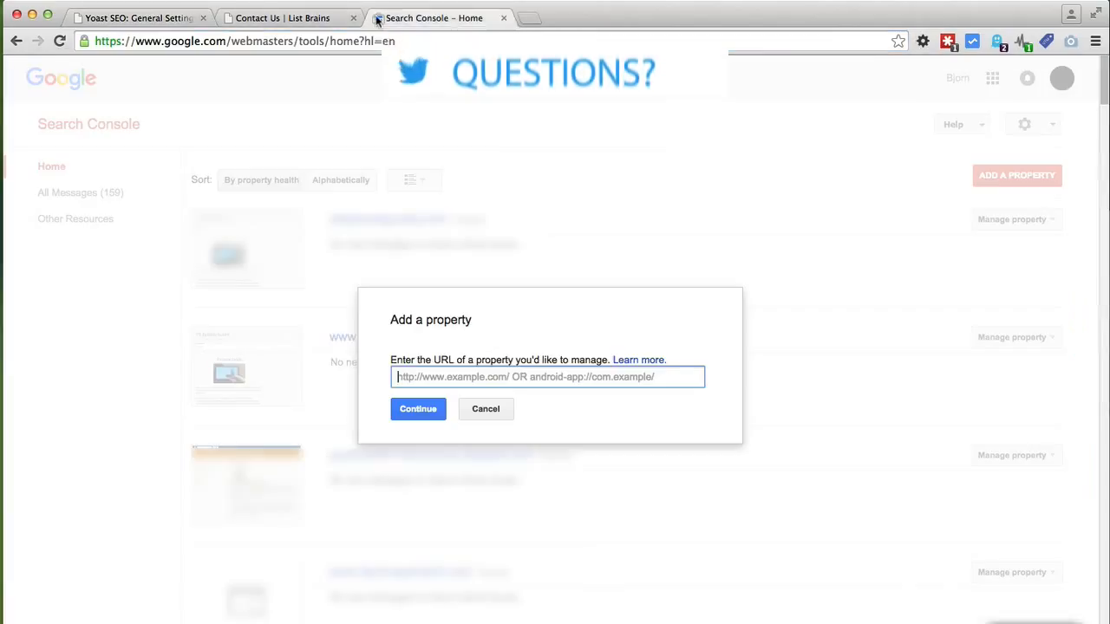
{"action": "right_click", "coordinate": [474, 376]}
{"action": "left_click", "coordinate": [500, 452]}
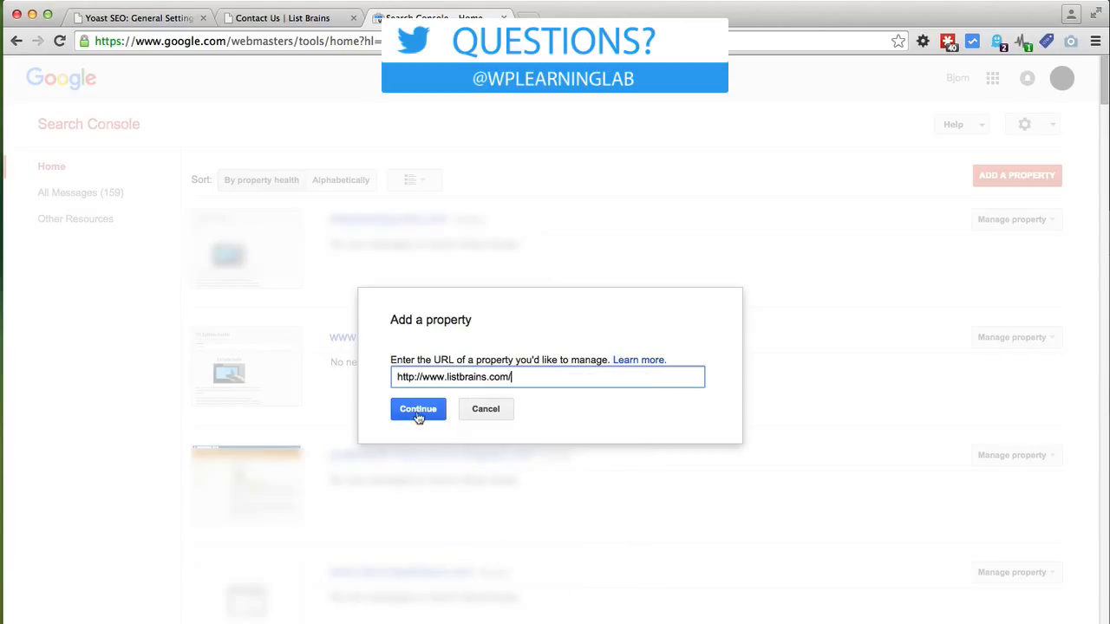
{"action": "left_click", "coordinate": [417, 409]}
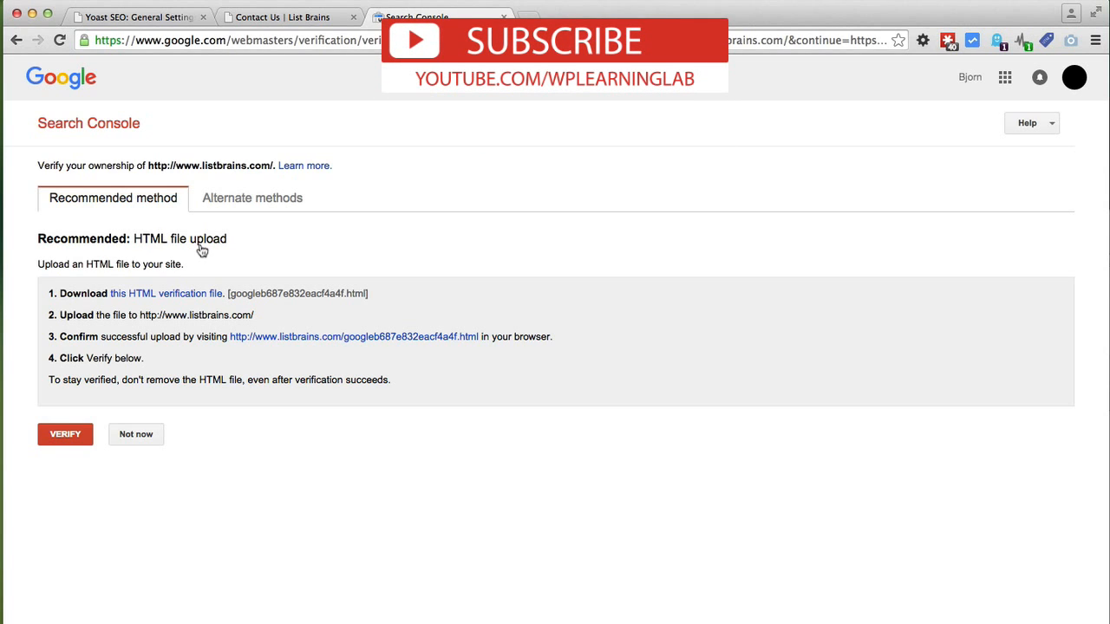
Step: Review Yoast's note about verify meta values and focus its Google Search Console field
{"action": "left_click", "coordinate": [157, 18]}
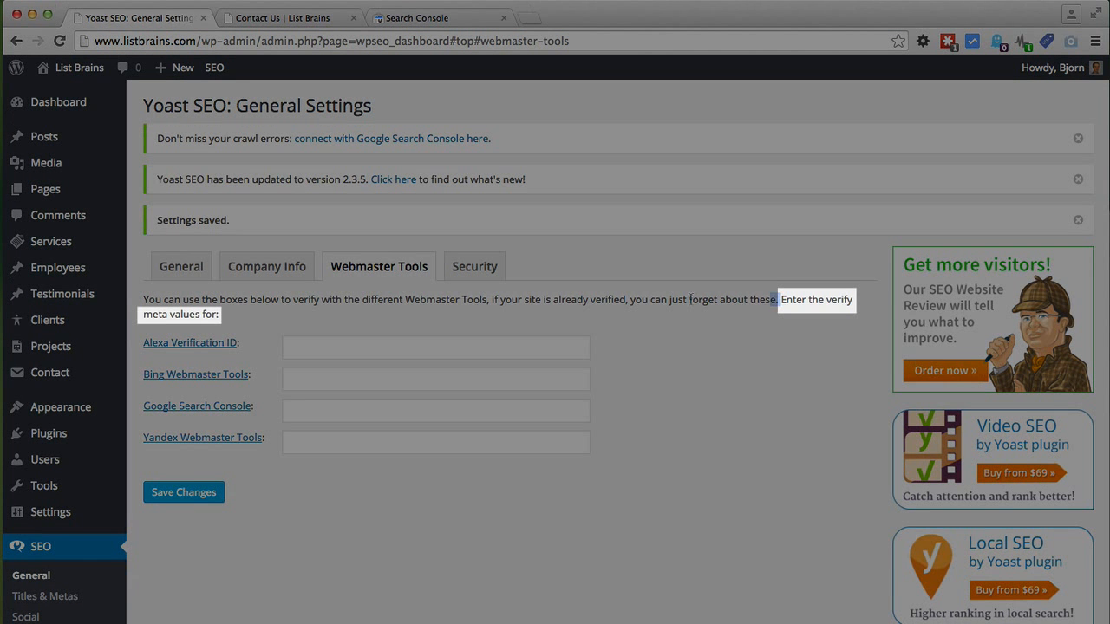
{"action": "left_click_drag", "start_coordinate": [778, 299], "coordinate": [297, 312]}
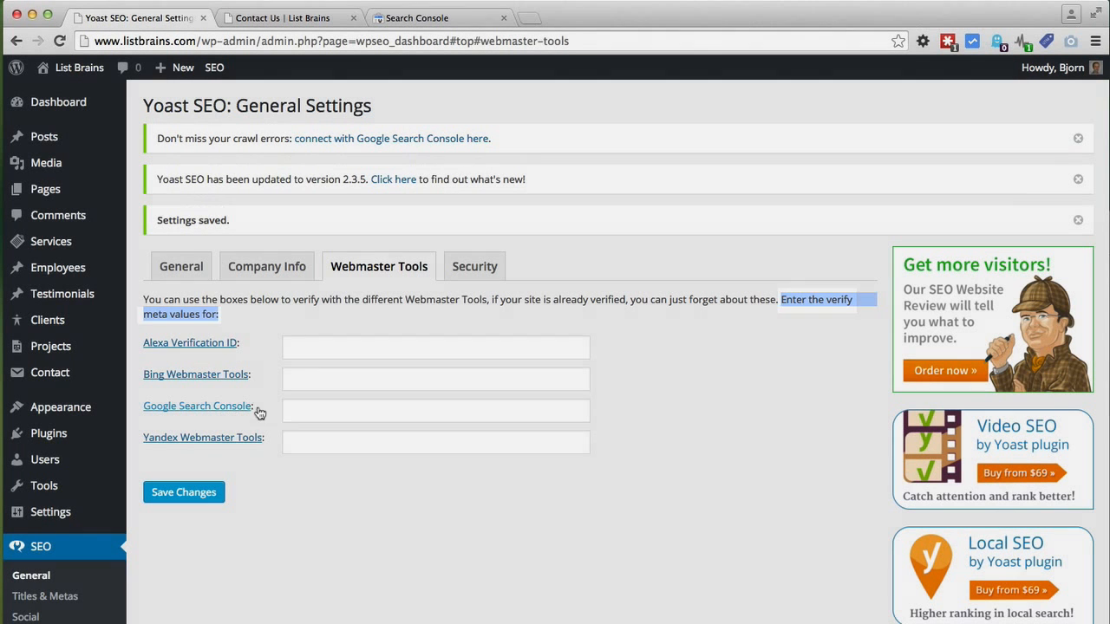
{"action": "left_click", "coordinate": [296, 414]}
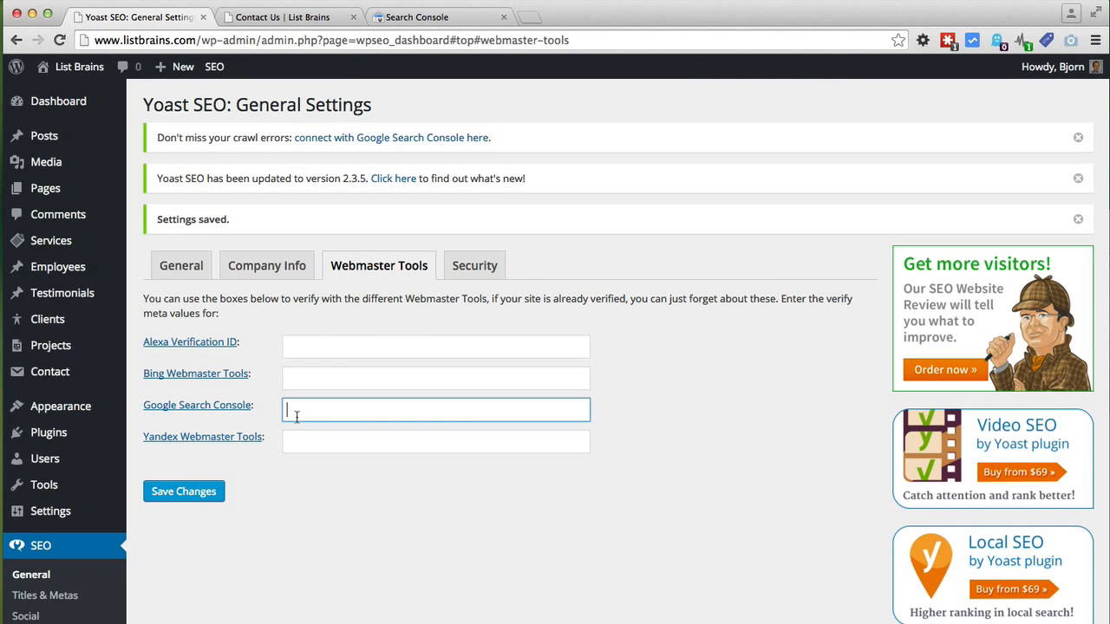
Step: Choose the HTML tag alternate verification method and copy its meta tag
{"action": "left_click", "coordinate": [415, 18]}
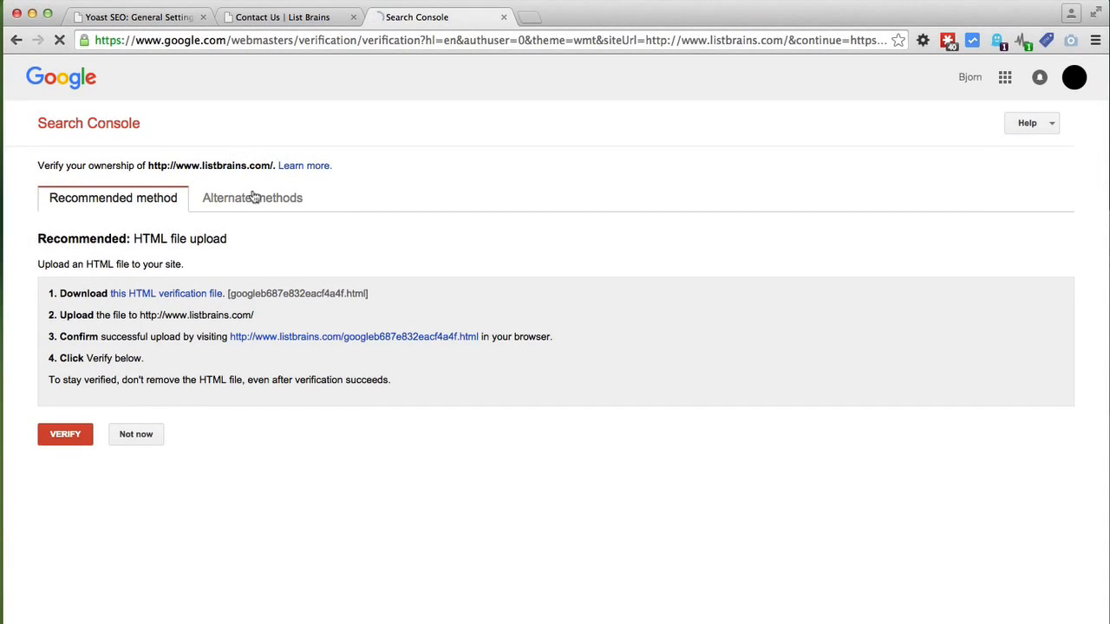
{"action": "left_click", "coordinate": [253, 197]}
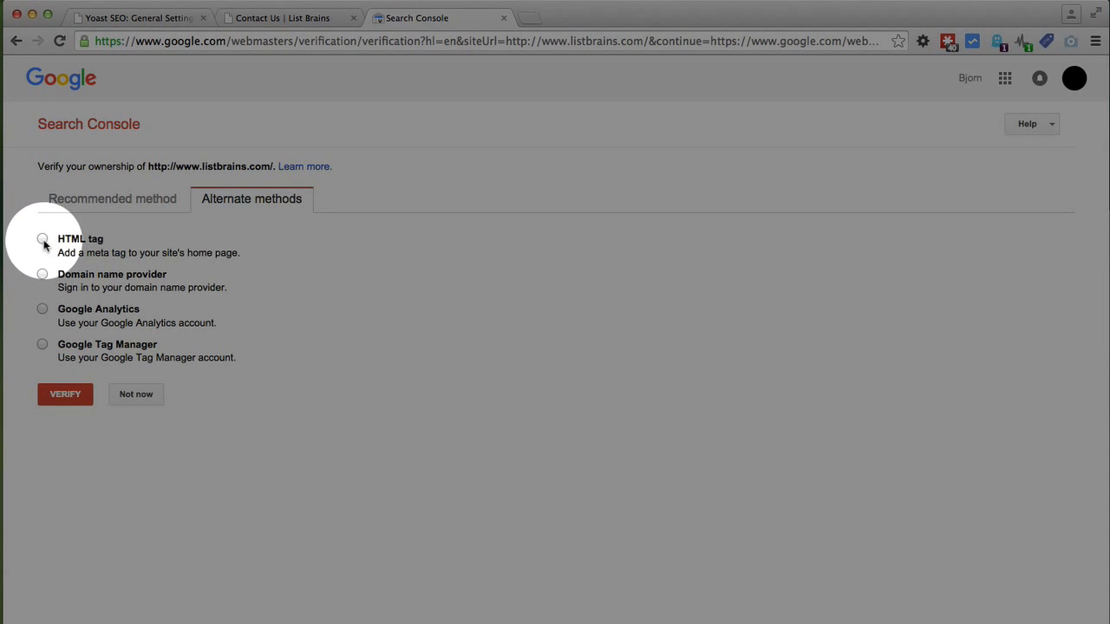
{"action": "left_click", "coordinate": [43, 240]}
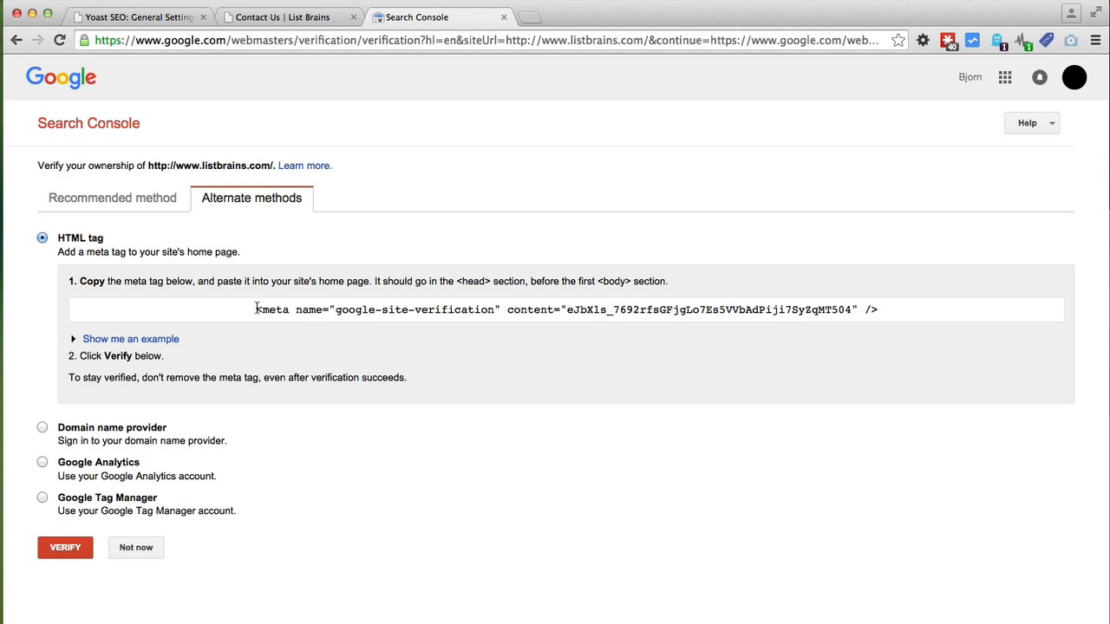
{"action": "left_click_drag", "start_coordinate": [257, 309], "coordinate": [852, 314]}
{"action": "left_click", "coordinate": [567, 311]}
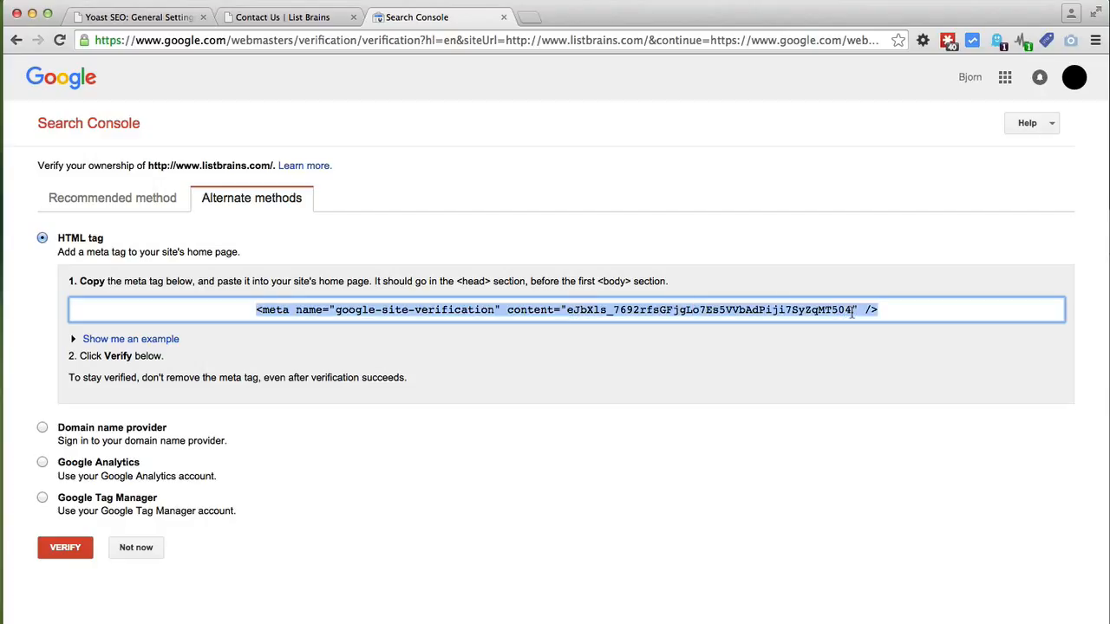
{"action": "right_click", "coordinate": [705, 313]}
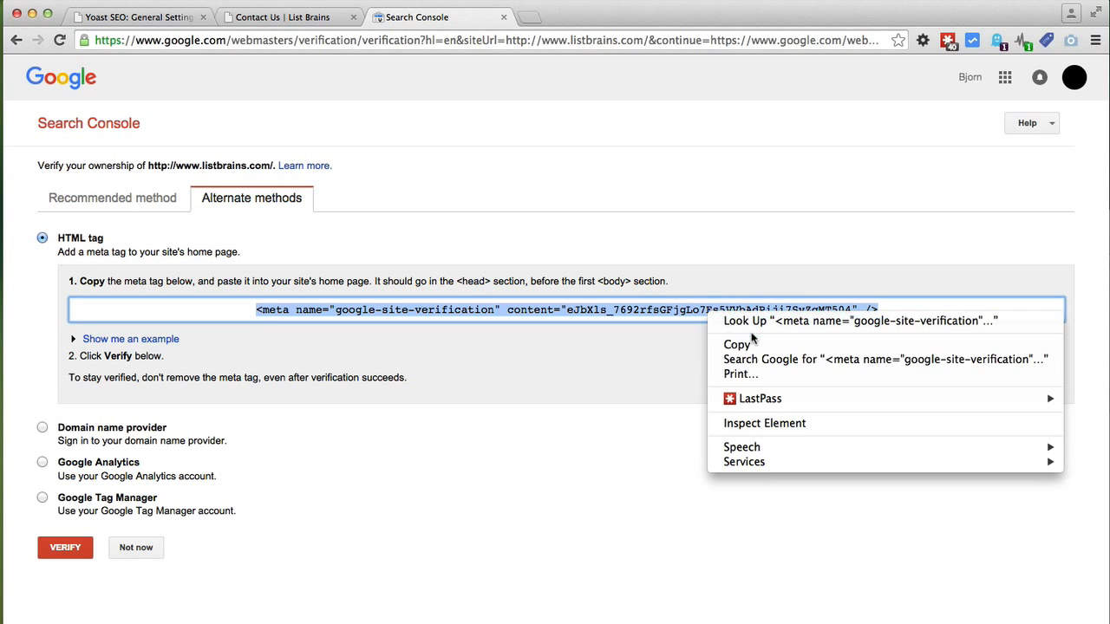
{"action": "left_click", "coordinate": [737, 345]}
{"action": "left_click", "coordinate": [152, 19]}
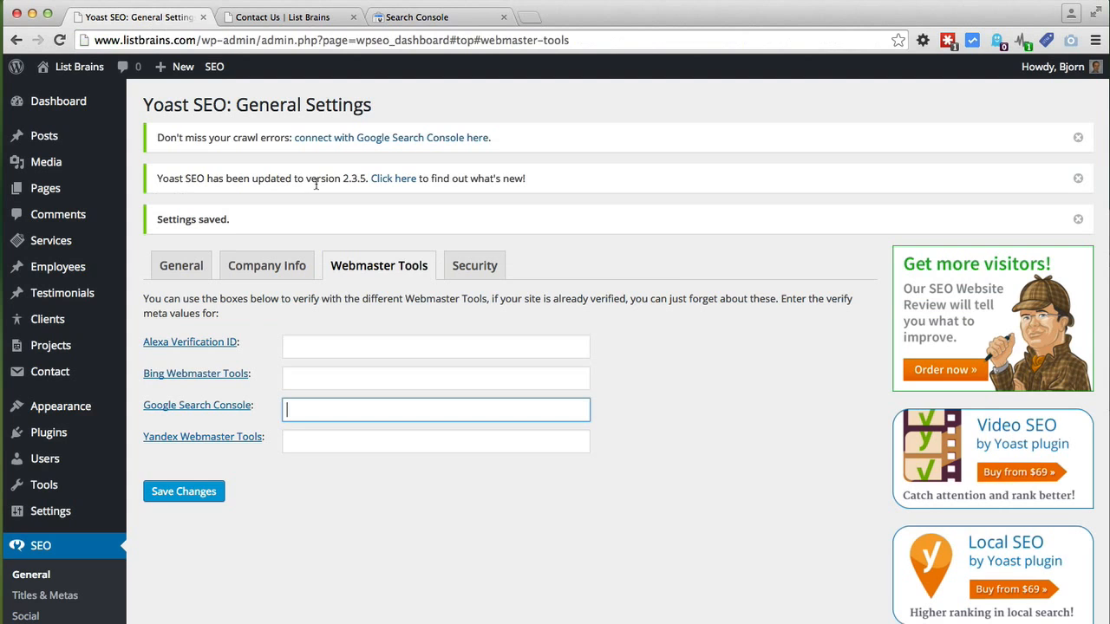
Step: Paste the meta tag into Yoast's Google Search Console field, trim it to the content code, and save
{"action": "right_click", "coordinate": [340, 413]}
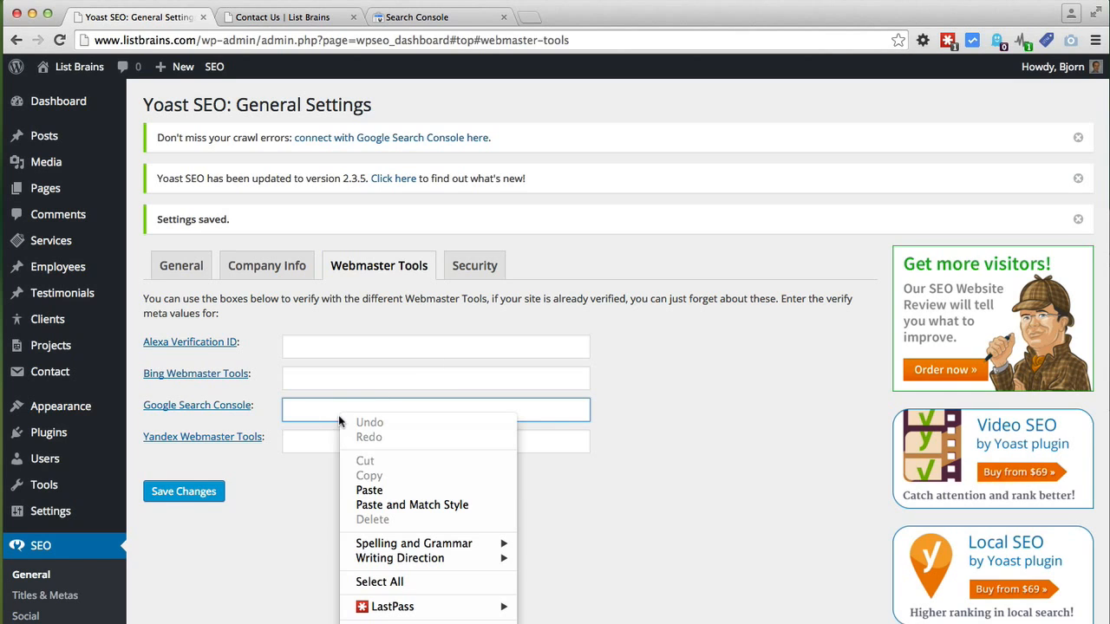
{"action": "left_click", "coordinate": [363, 491]}
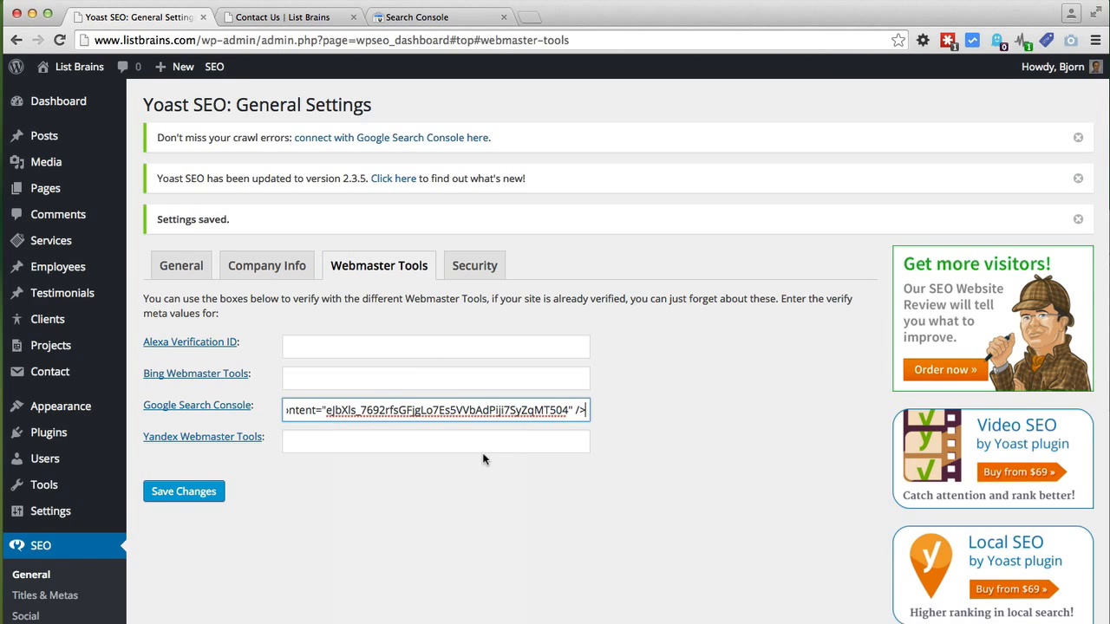
{"action": "key", "text": "BackSpace"}
{"action": "key", "text": "BackSpace"}
{"action": "key", "text": "BackSpace"}
{"action": "key", "text": "BackSpace"}
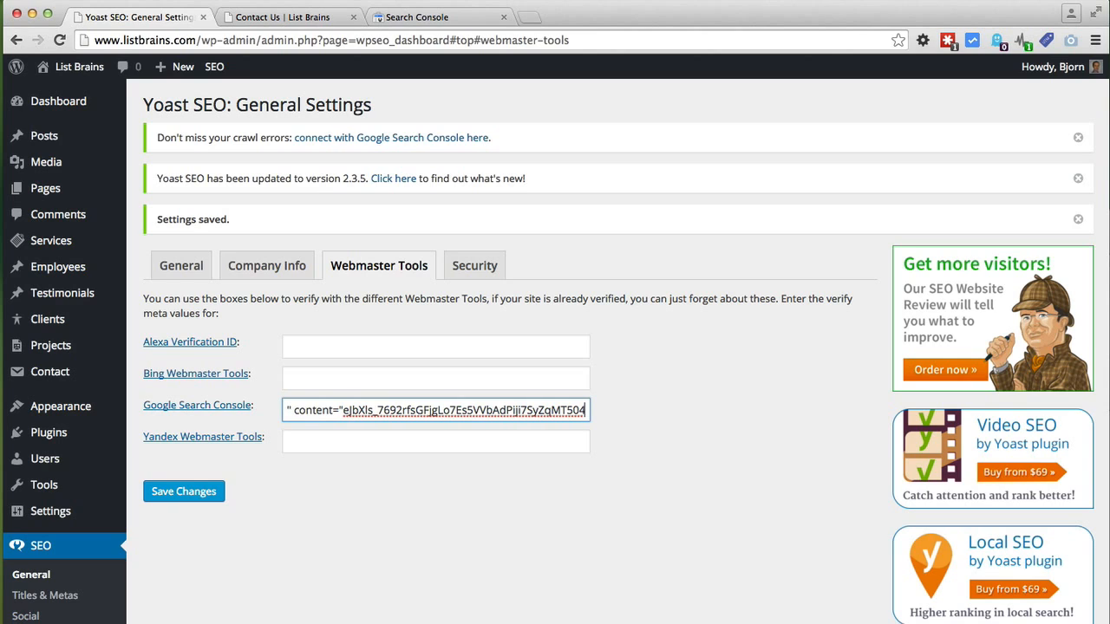
{"action": "left_click_drag", "start_coordinate": [344, 411], "coordinate": [246, 416]}
{"action": "key", "text": "BackSpace"}
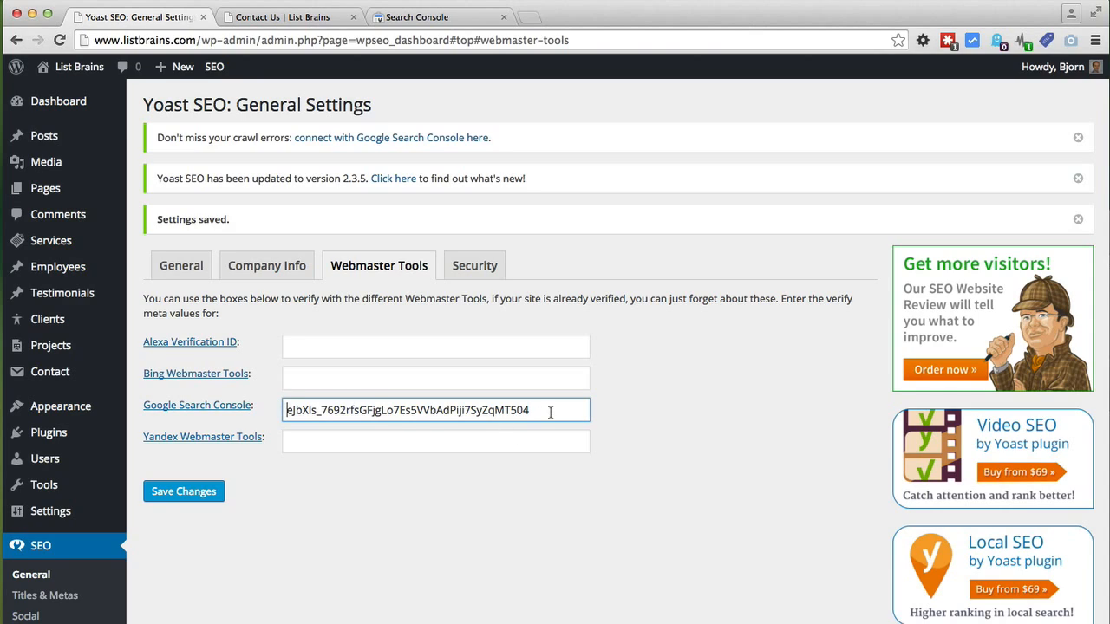
{"action": "left_click", "coordinate": [187, 493]}
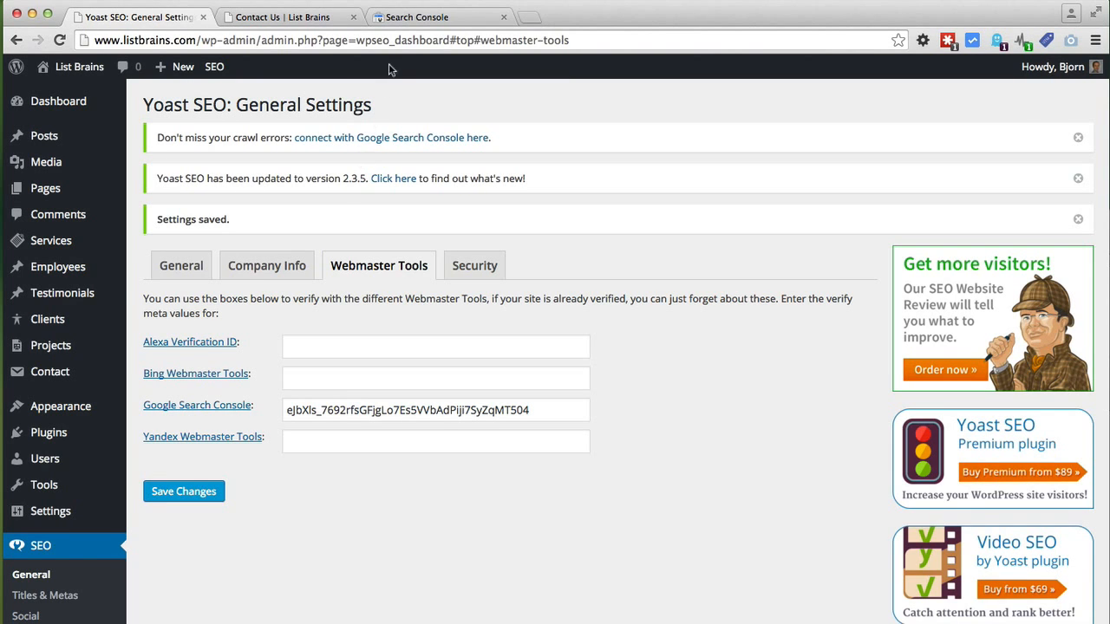
{"action": "left_click", "coordinate": [424, 18]}
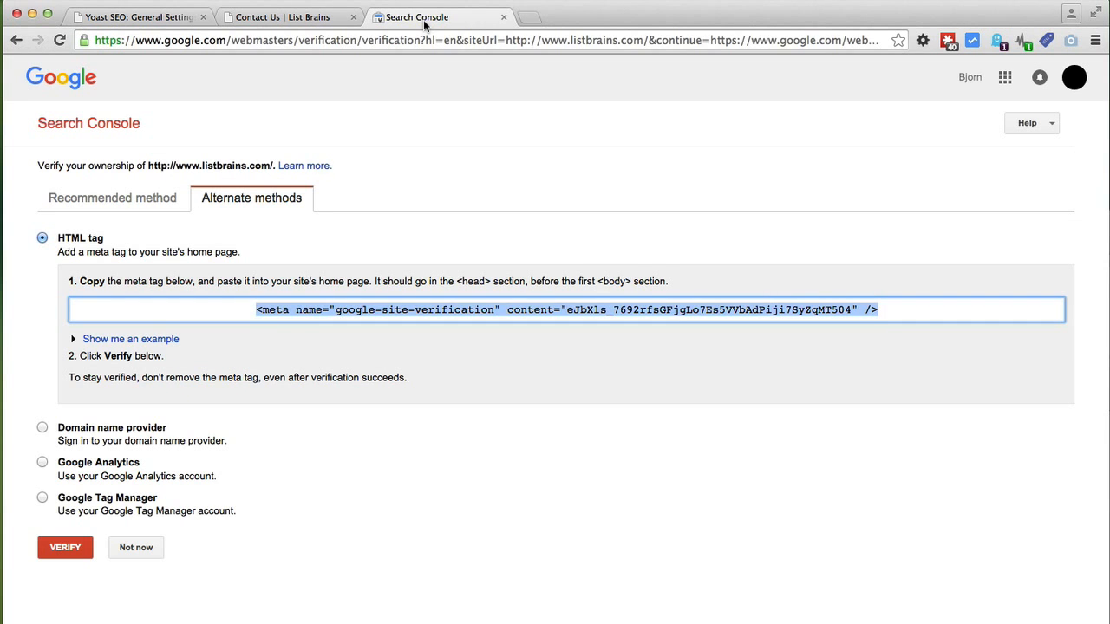
{"action": "left_click", "coordinate": [77, 550]}
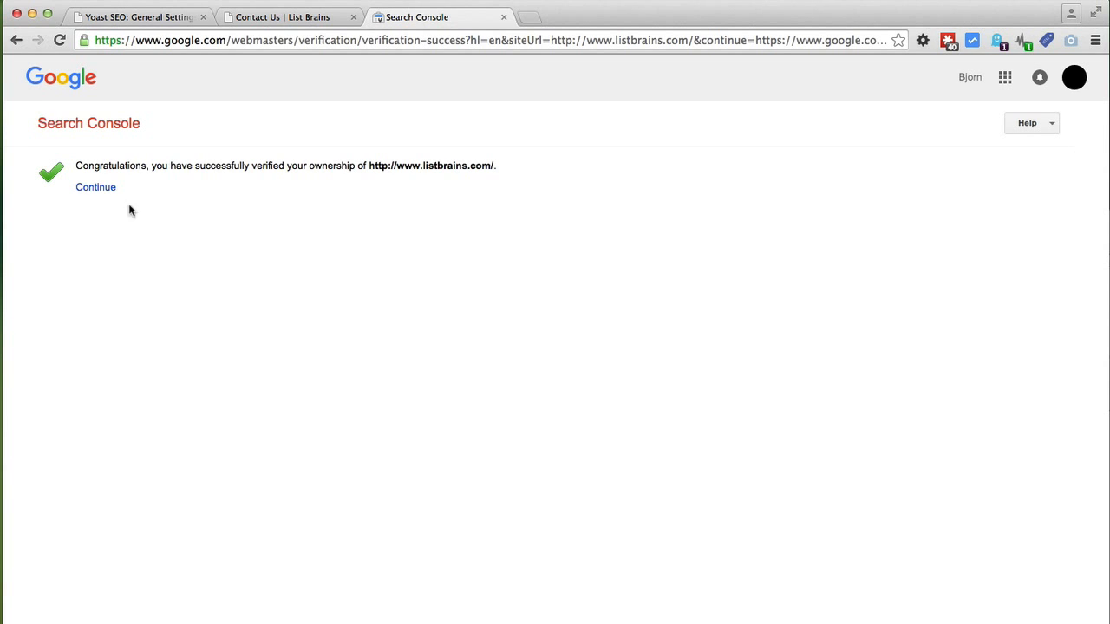
{"action": "left_click", "coordinate": [109, 193]}
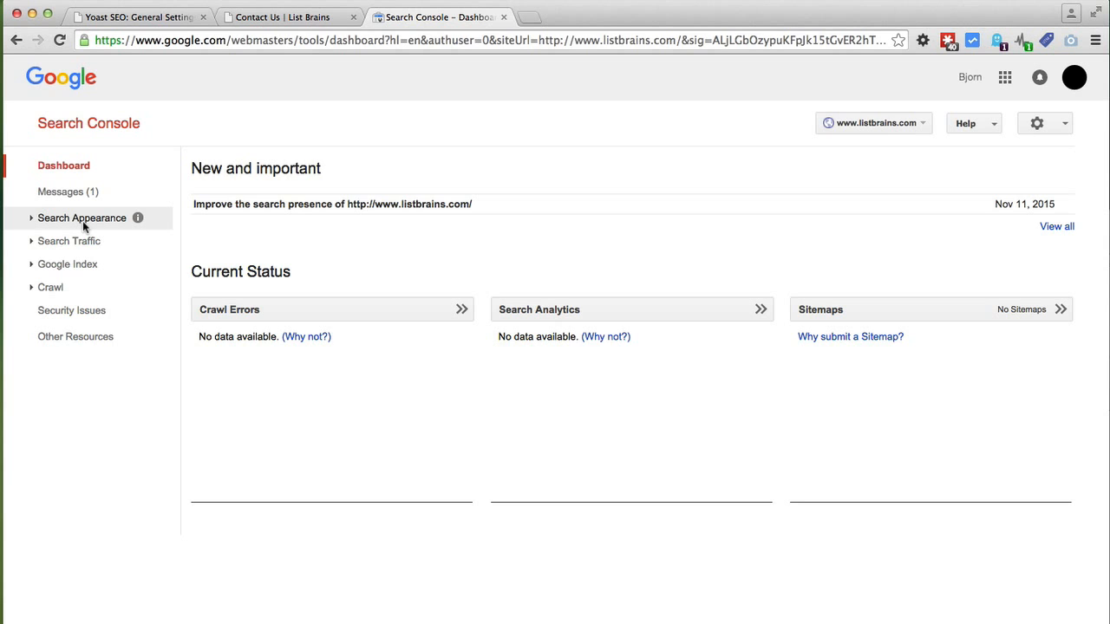
{"action": "left_click", "coordinate": [32, 245]}
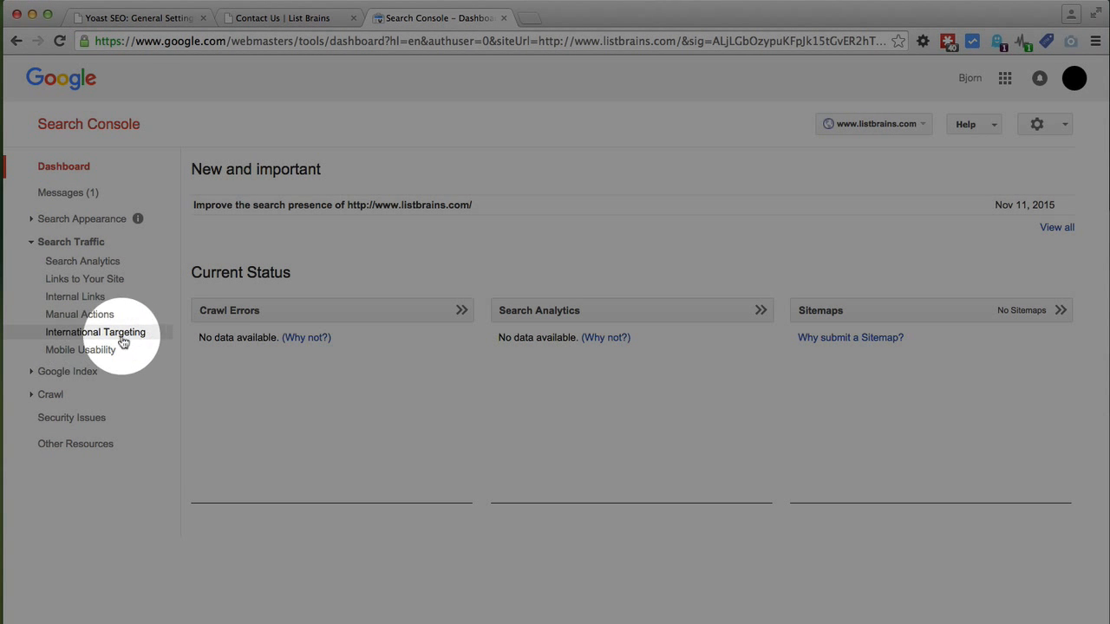
{"action": "left_click", "coordinate": [139, 335]}
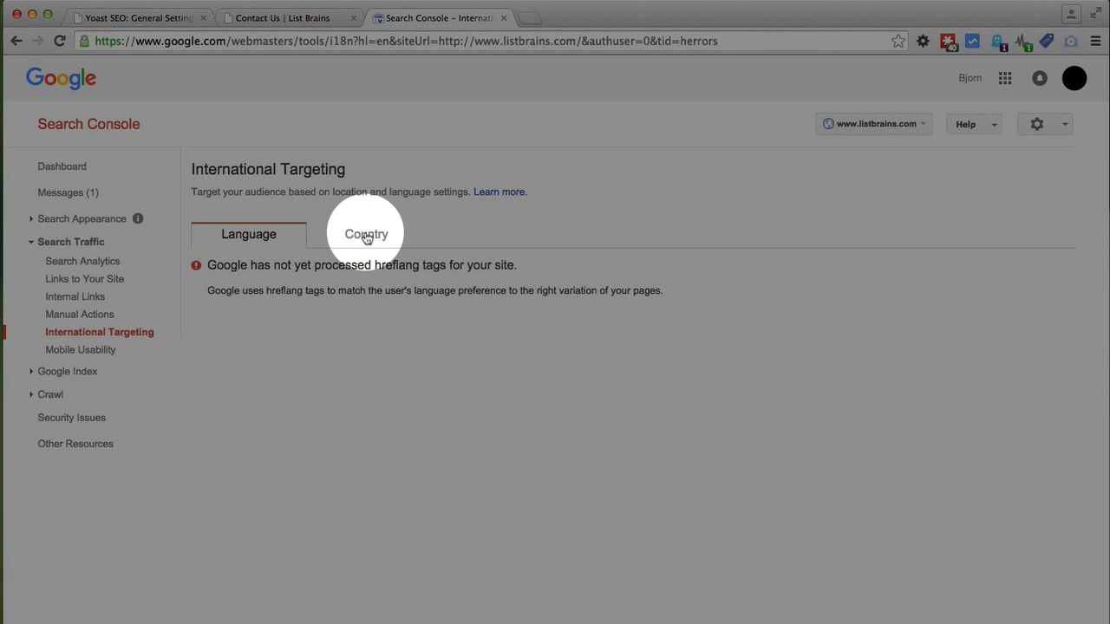
Step: On the Country tab, target users in the United States and save
{"action": "left_click", "coordinate": [367, 236]}
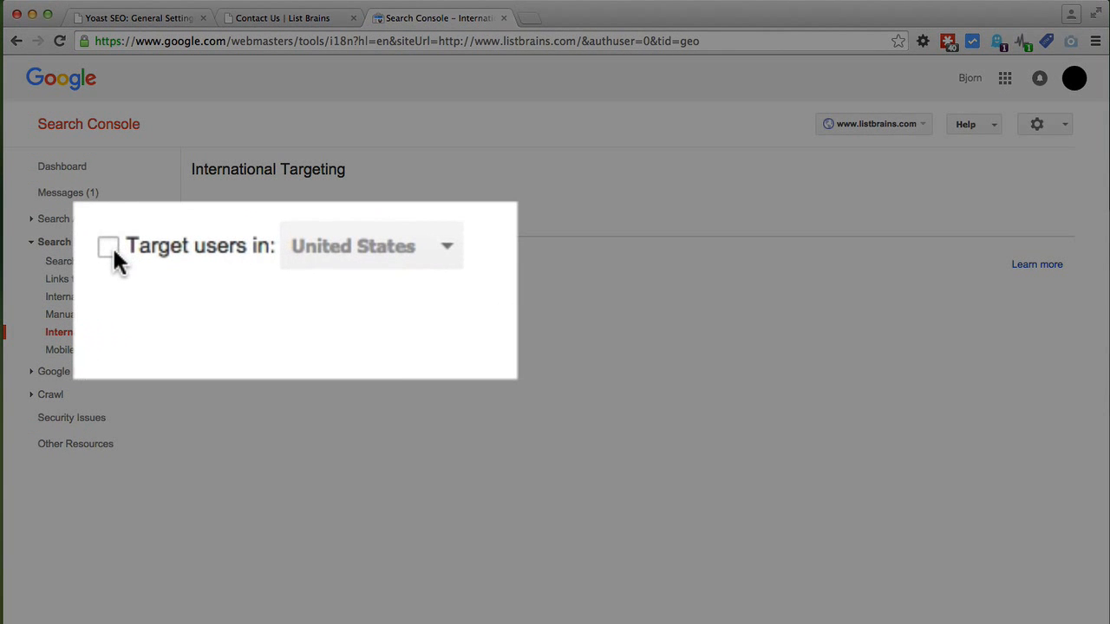
{"action": "left_click", "coordinate": [208, 268]}
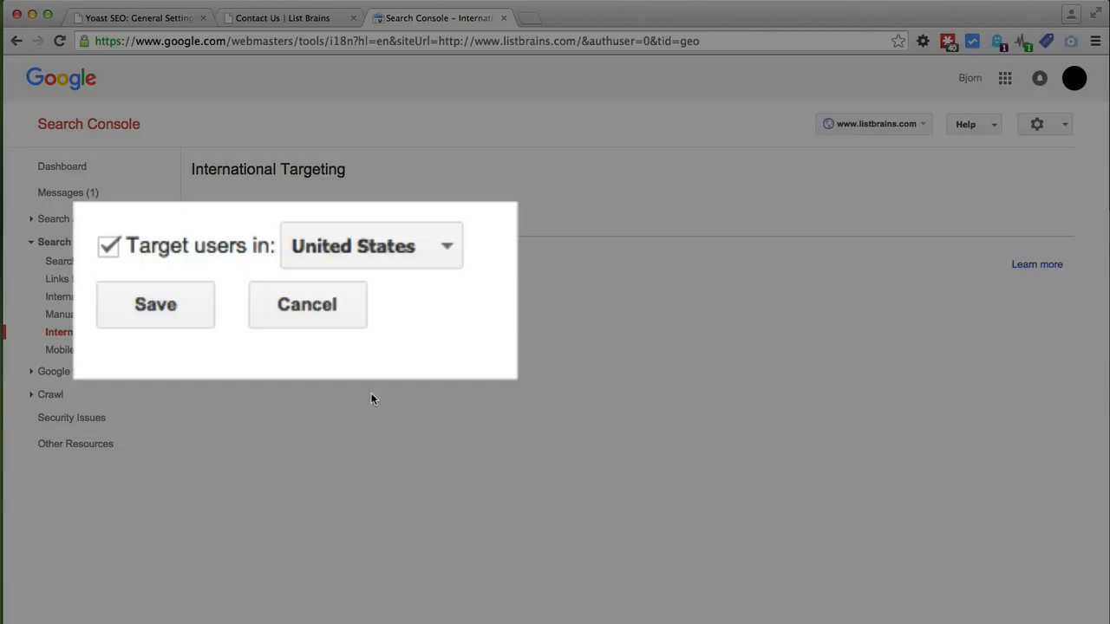
{"action": "left_click", "coordinate": [156, 306]}
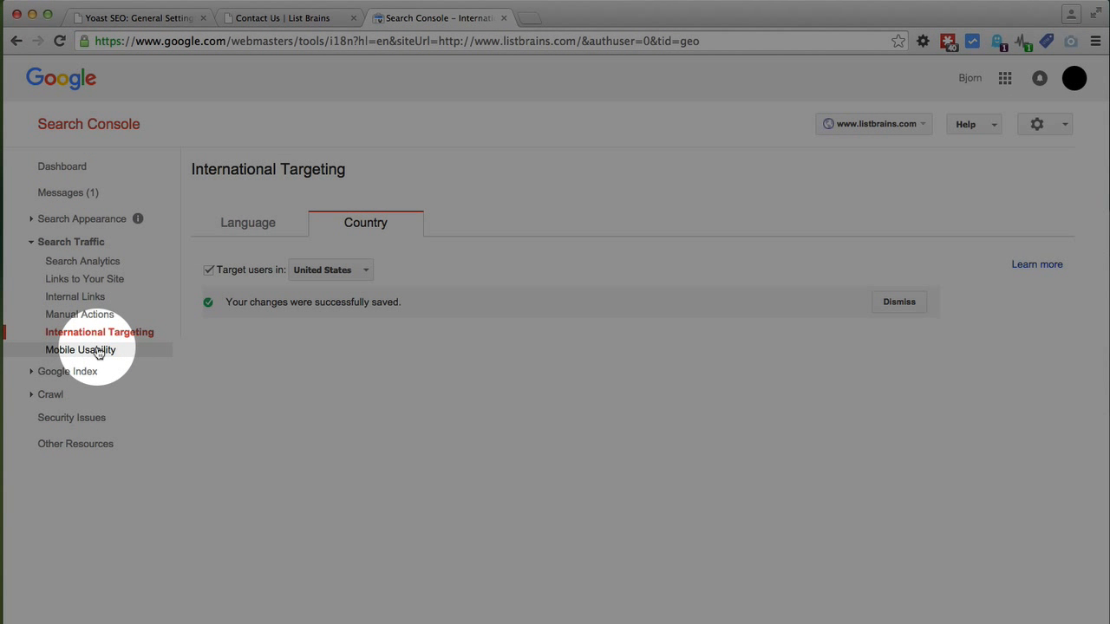
Step: Open the Mobile Usability report under Search Traffic
{"action": "left_click", "coordinate": [98, 352]}
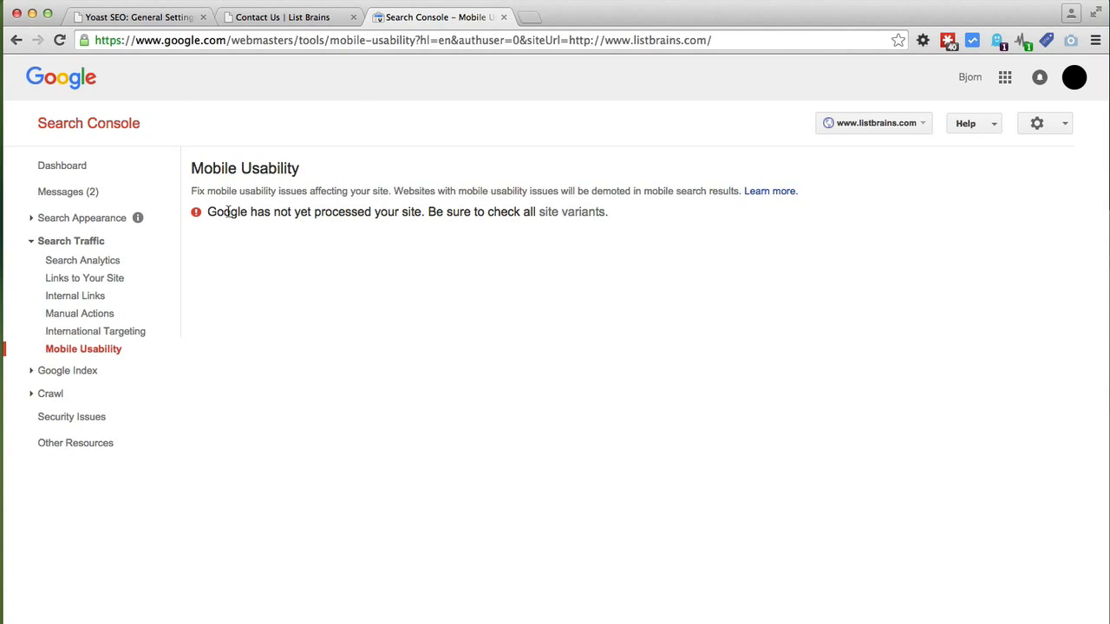
Step: Save Yoast SEO's Security tab with the Advanced meta box part left disabled
{"action": "left_click", "coordinate": [140, 17]}
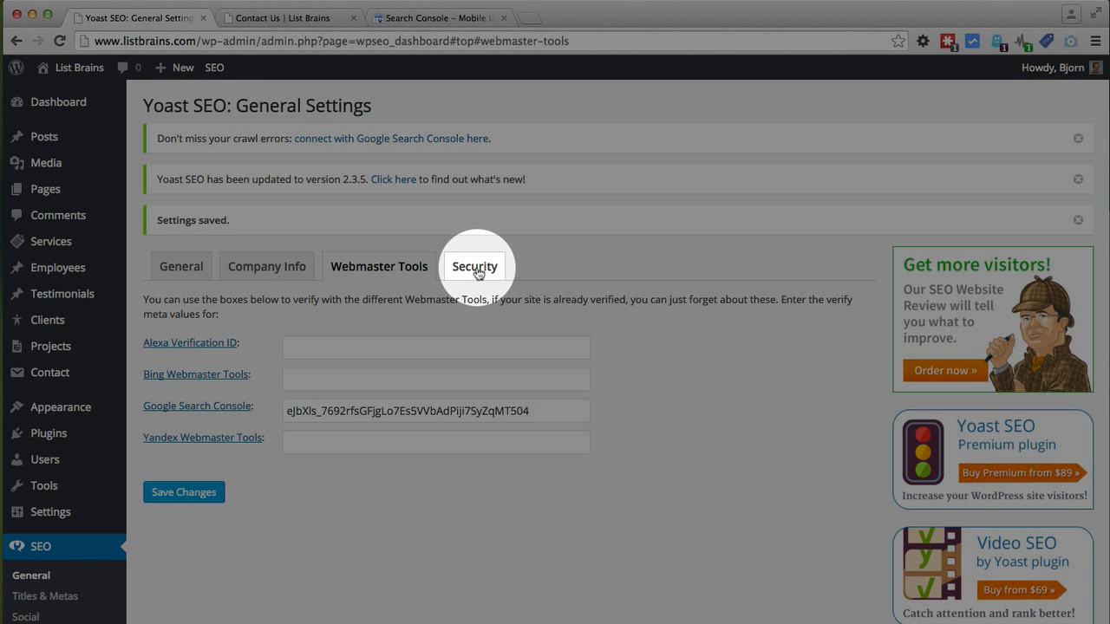
{"action": "left_click", "coordinate": [476, 270]}
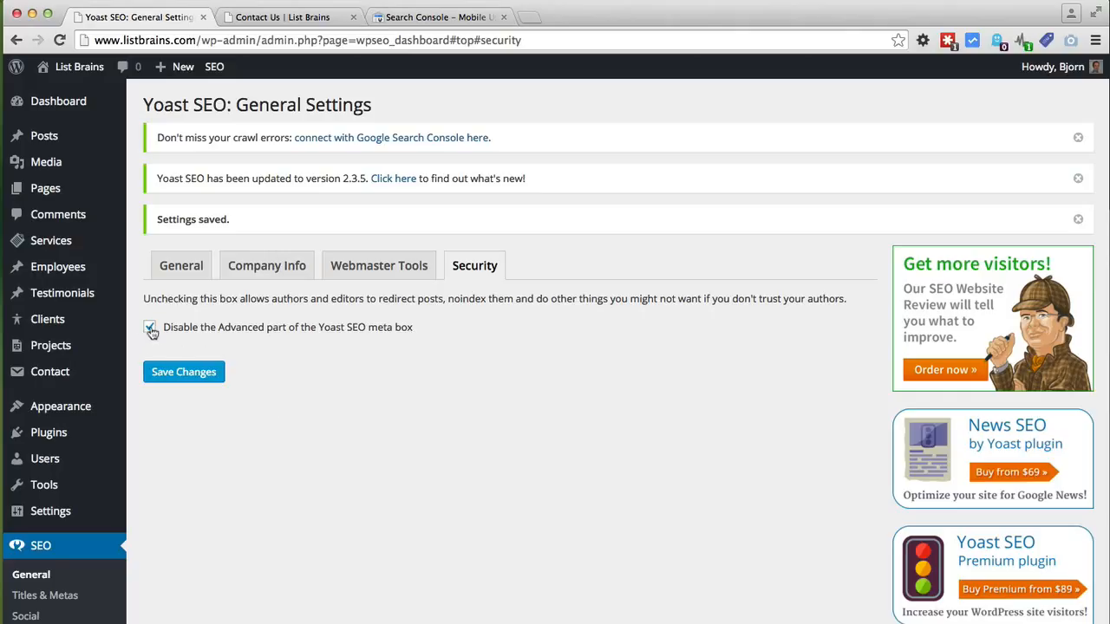
{"action": "left_click", "coordinate": [170, 372]}
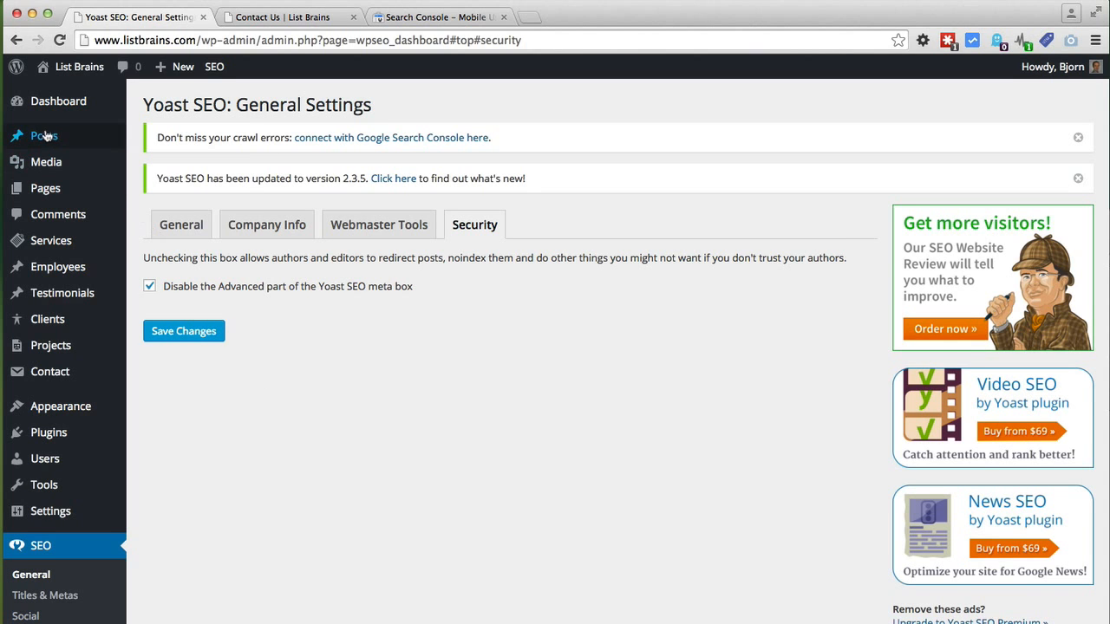
Step: Open the Hello world! post for editing from Posts > All Posts
{"action": "mouse_move", "coordinate": [89, 136]}
{"action": "left_click", "coordinate": [166, 139]}
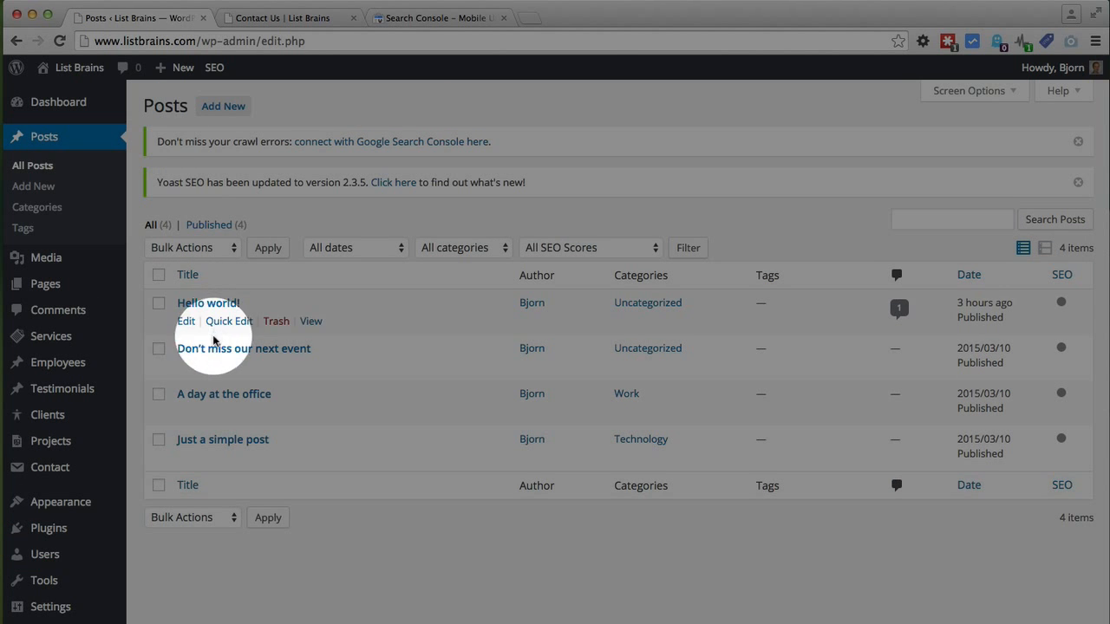
{"action": "left_click", "coordinate": [186, 322]}
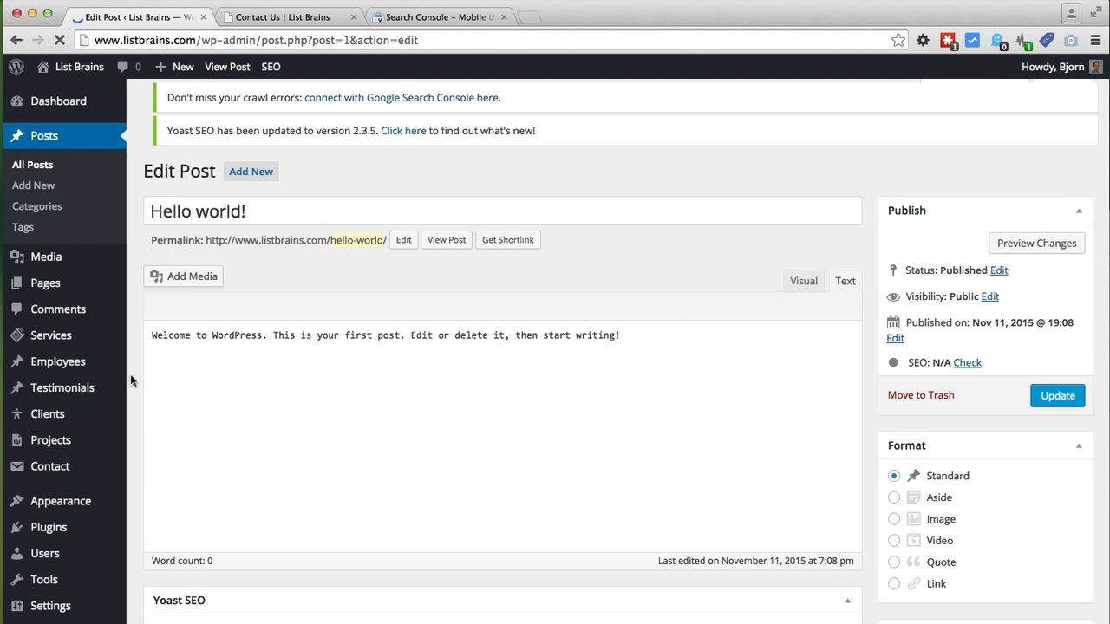
Step: Confirm Yoast SEO is enabled in Screen Options and scroll down to the Yoast SEO box
{"action": "scroll", "coordinate": [130, 373], "scroll_direction": "down", "scroll_amount": 8}
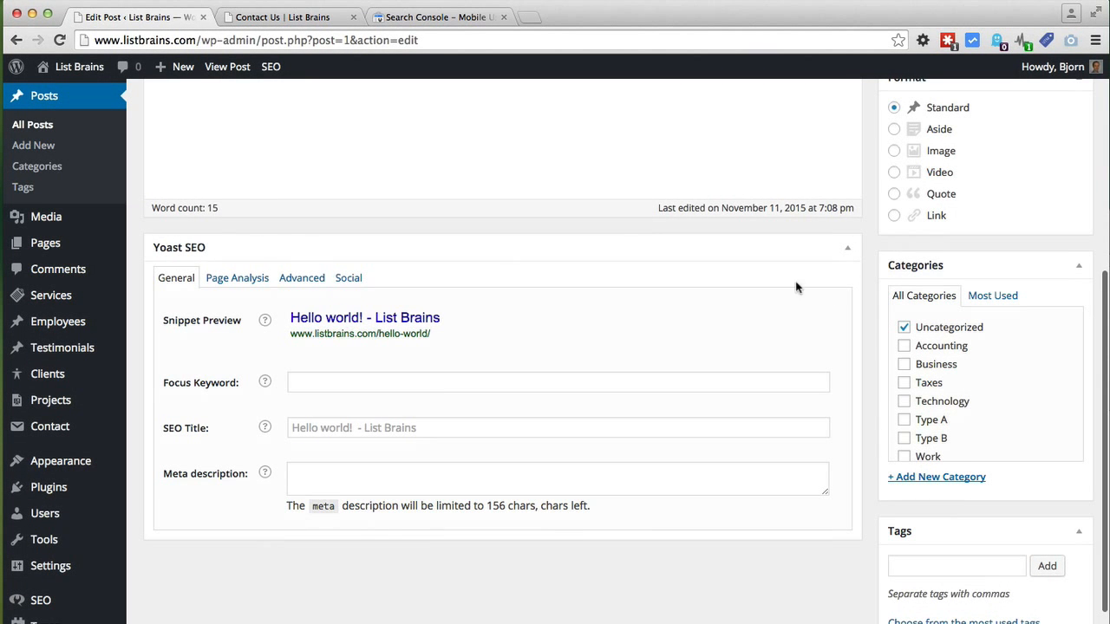
{"action": "scroll", "coordinate": [869, 328], "scroll_direction": "up", "scroll_amount": 5}
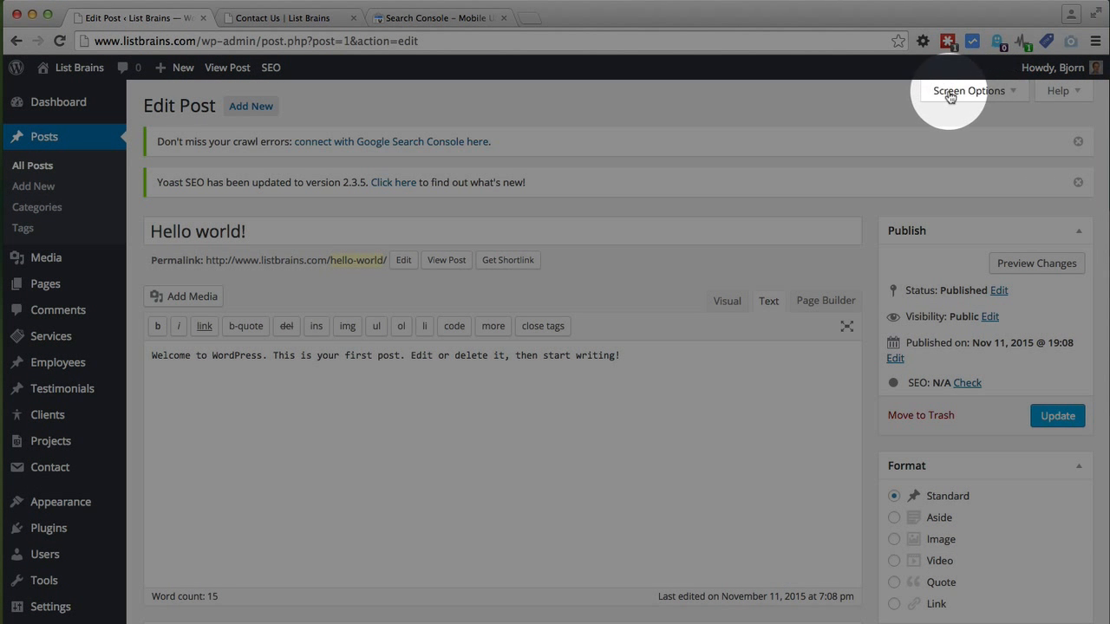
{"action": "left_click", "coordinate": [1002, 99]}
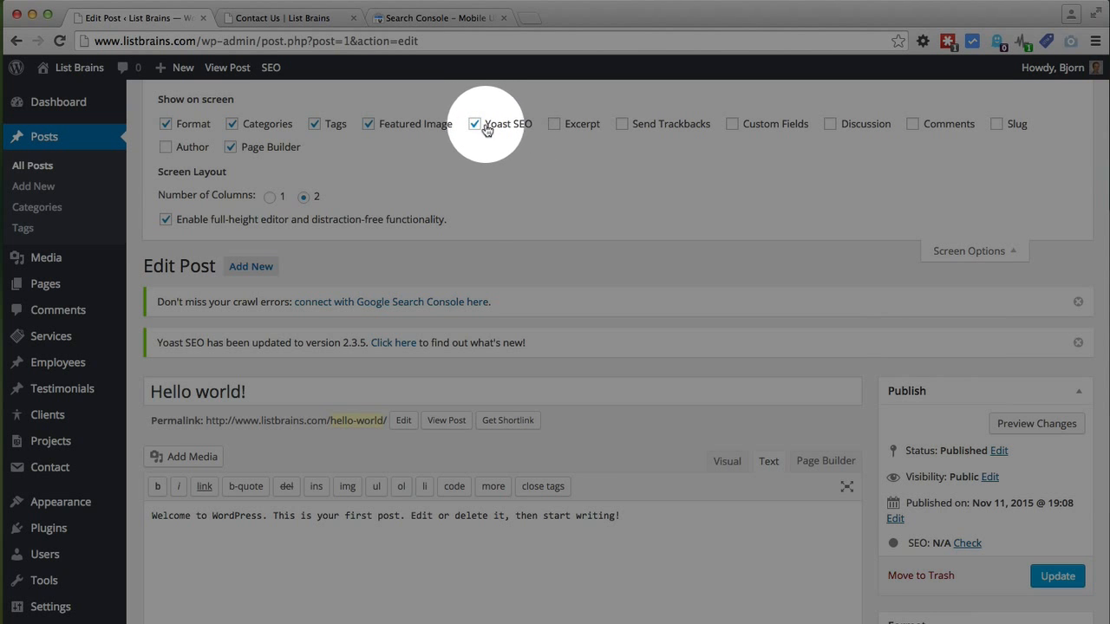
{"action": "left_click", "coordinate": [975, 250]}
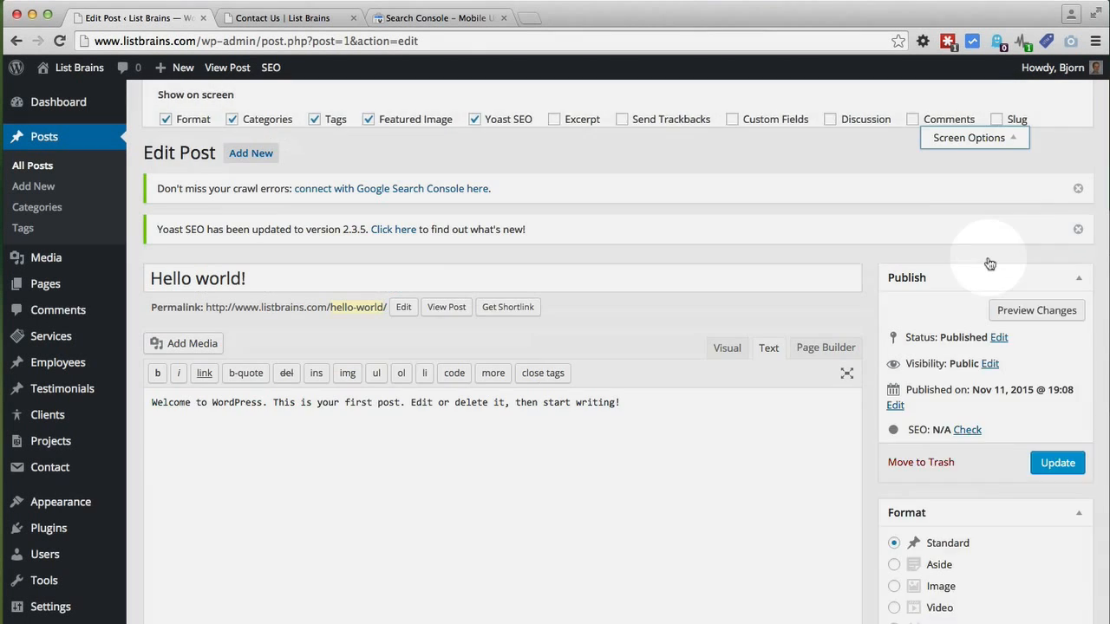
{"action": "scroll", "coordinate": [864, 321], "scroll_direction": "down", "scroll_amount": 5}
{"action": "scroll", "coordinate": [864, 319], "scroll_direction": "down", "scroll_amount": 4}
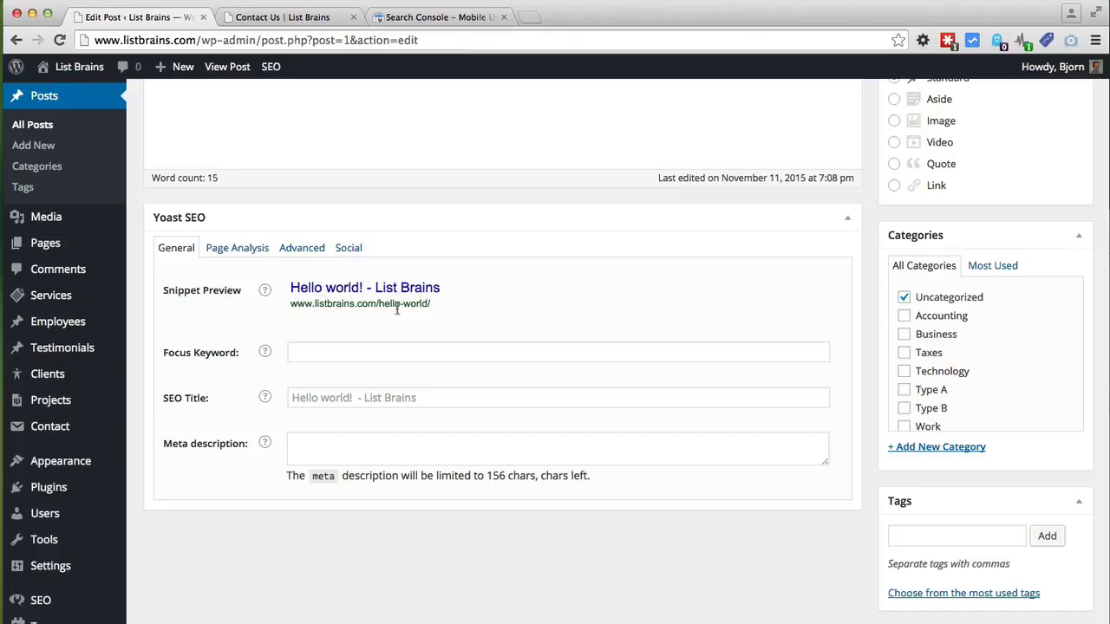
Step: Enter 'Hello World' as the Yoast focus keyword, fixing the typos
{"action": "left_click", "coordinate": [368, 350]}
{"action": "type", "text": "Hello w"}
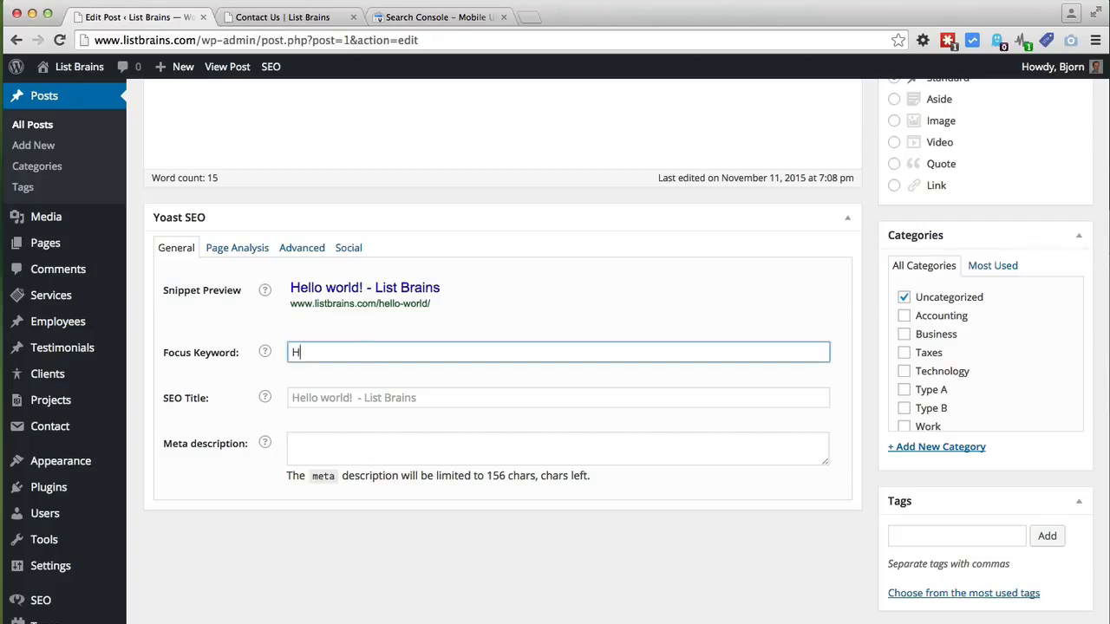
{"action": "key", "text": "BackSpace"}
{"action": "type", "text": "WO"}
{"action": "key", "text": "BackSpace"}
{"action": "type", "text": "orld"}
{"action": "key", "text": "Tab"}
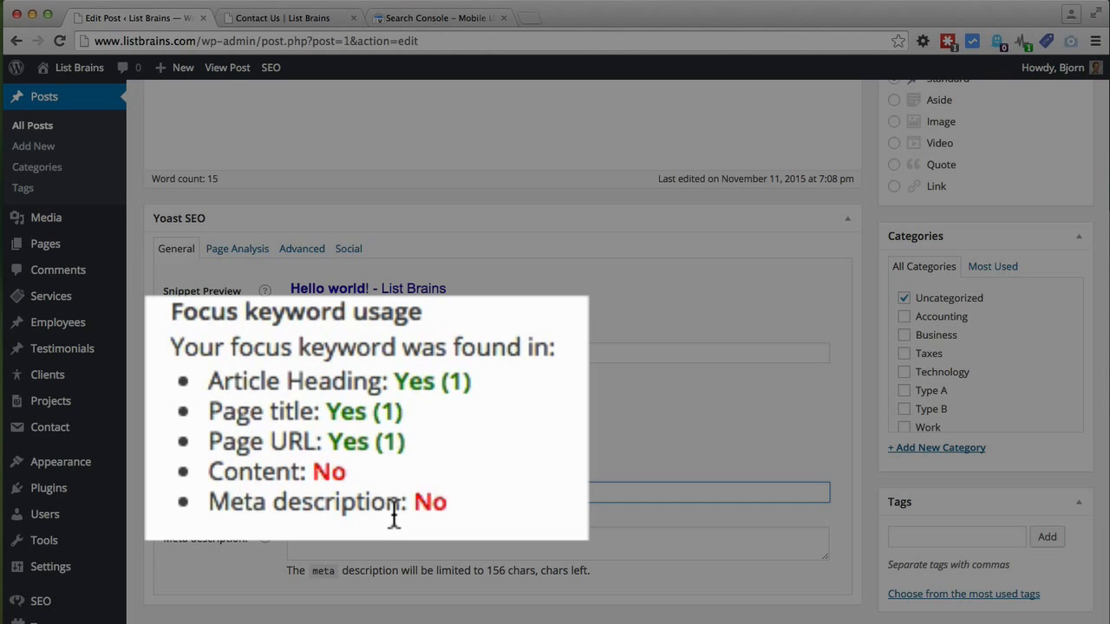
Step: Select the whole line of post content
{"action": "scroll", "coordinate": [193, 401], "scroll_direction": "up", "scroll_amount": 5}
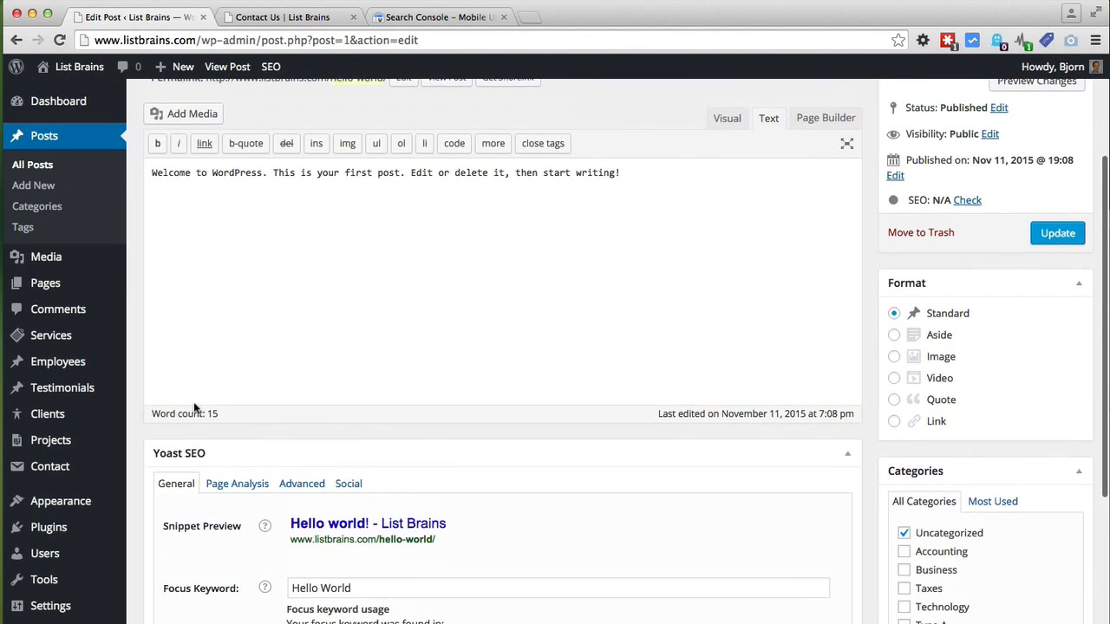
{"action": "left_click_drag", "start_coordinate": [621, 175], "coordinate": [128, 178]}
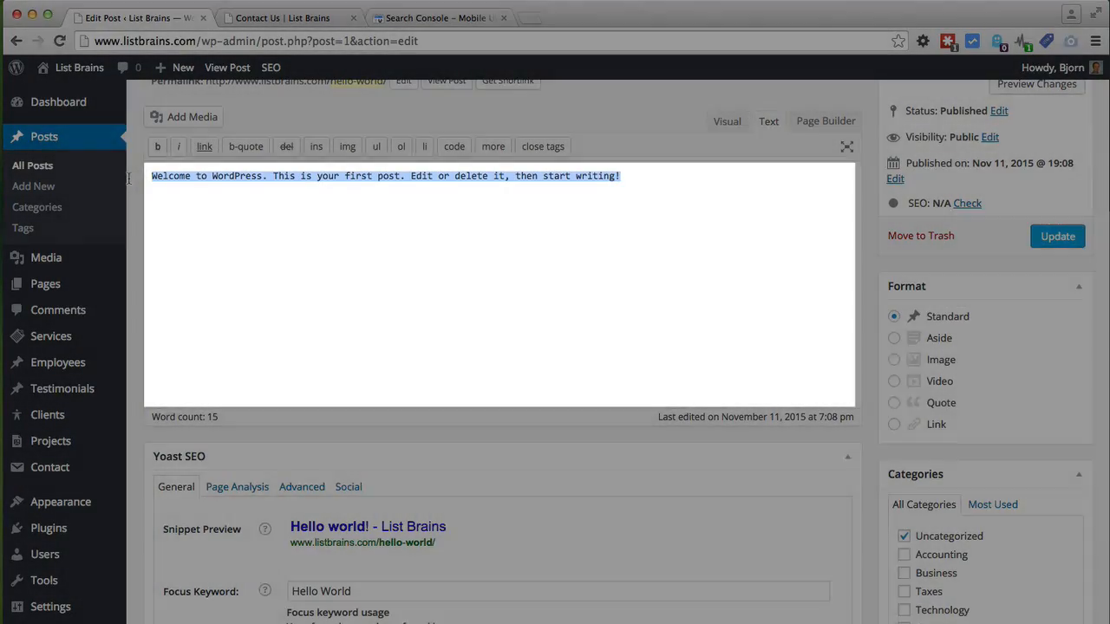
{"action": "scroll", "coordinate": [265, 293], "scroll_direction": "down", "scroll_amount": 7}
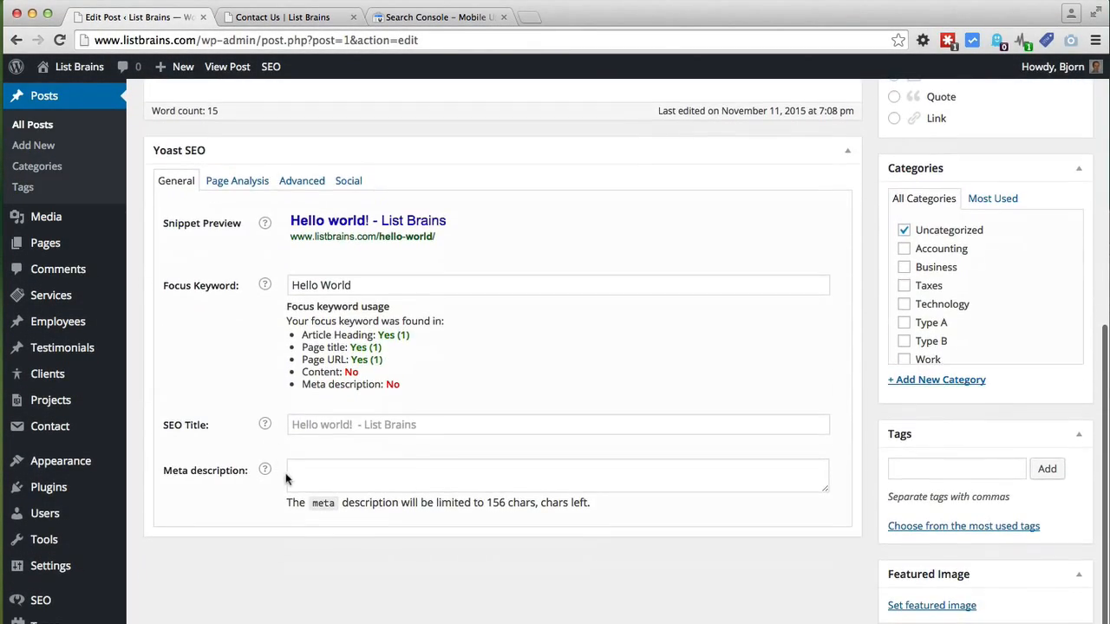
Step: Set the Yoast SEO title to 'Hello World!'
{"action": "left_click", "coordinate": [287, 477]}
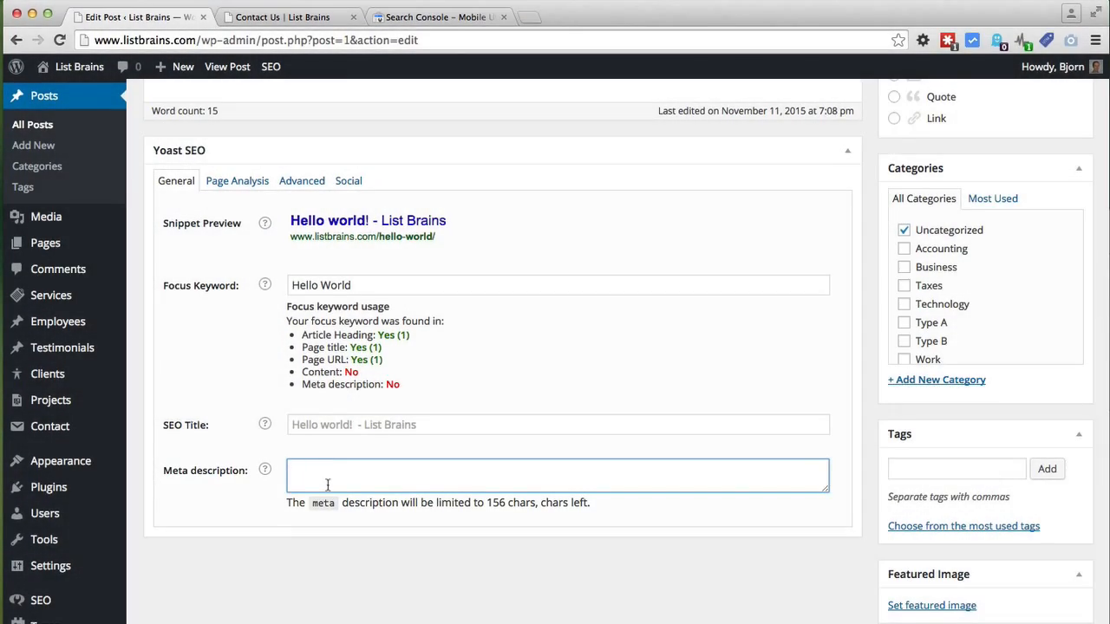
{"action": "left_click", "coordinate": [323, 424]}
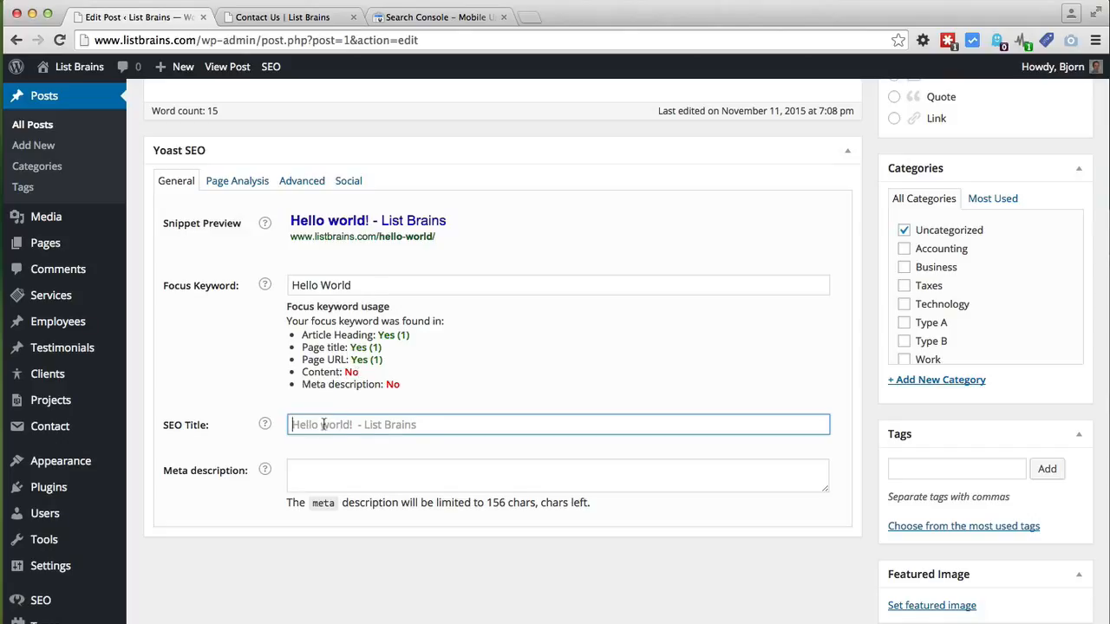
{"action": "type", "text": "Hello World!"}
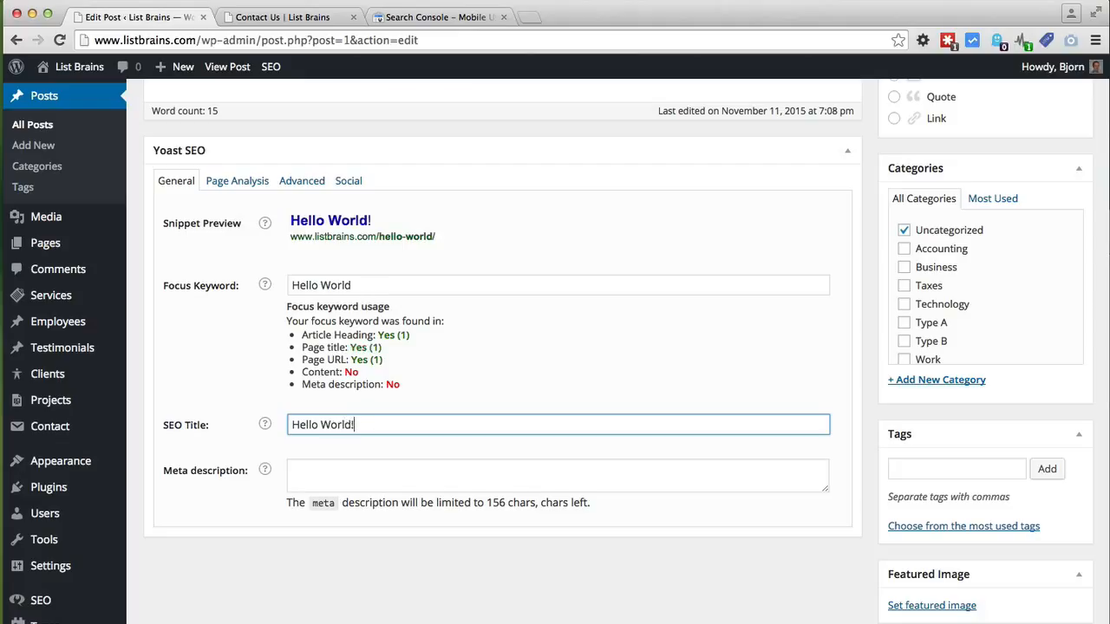
Step: Write the meta description 'Hello World! This is my very first post' and check its keyword match
{"action": "left_click", "coordinate": [322, 477]}
{"action": "type", "text": "Hell"}
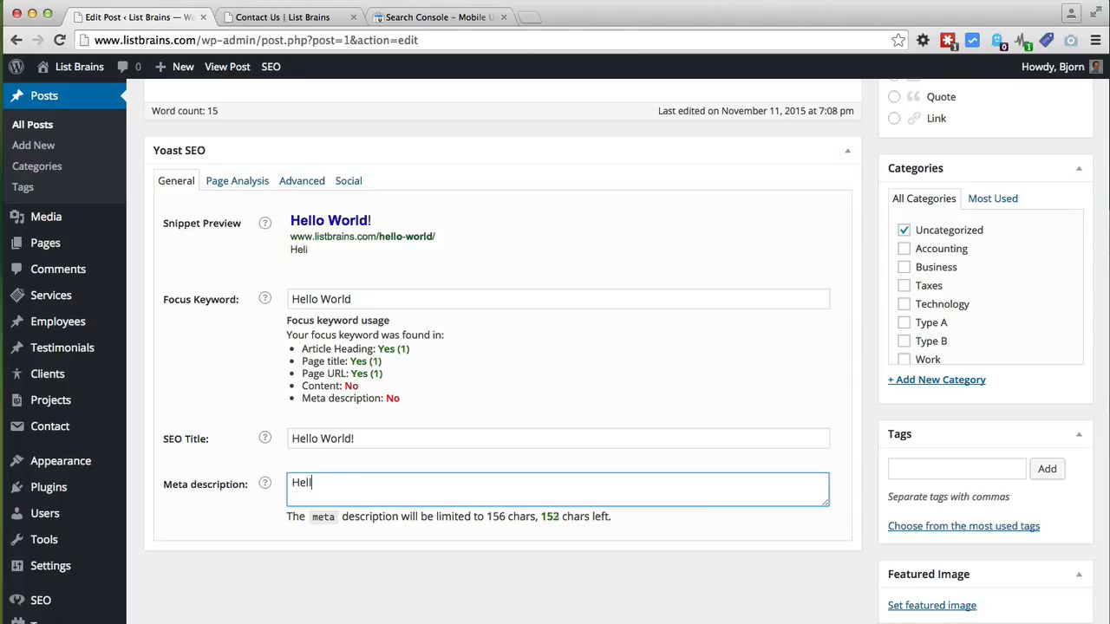
{"action": "type", "text": "ow W"}
{"action": "key", "text": "BackSpace"}
{"action": "key", "text": "BackSpace"}
{"action": "key", "text": "BackSpace"}
{"action": "type", "text": "World! This ismy"}
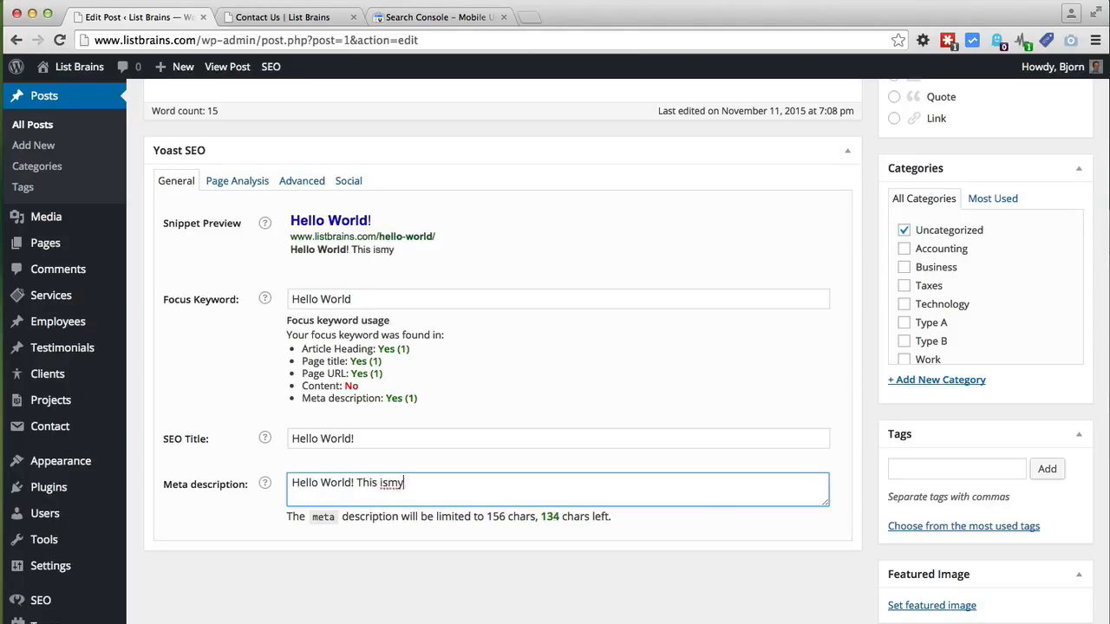
{"action": "key", "text": "BackSpace"}
{"action": "key", "text": "BackSpace"}
{"action": "type", "text": "my very fi"}
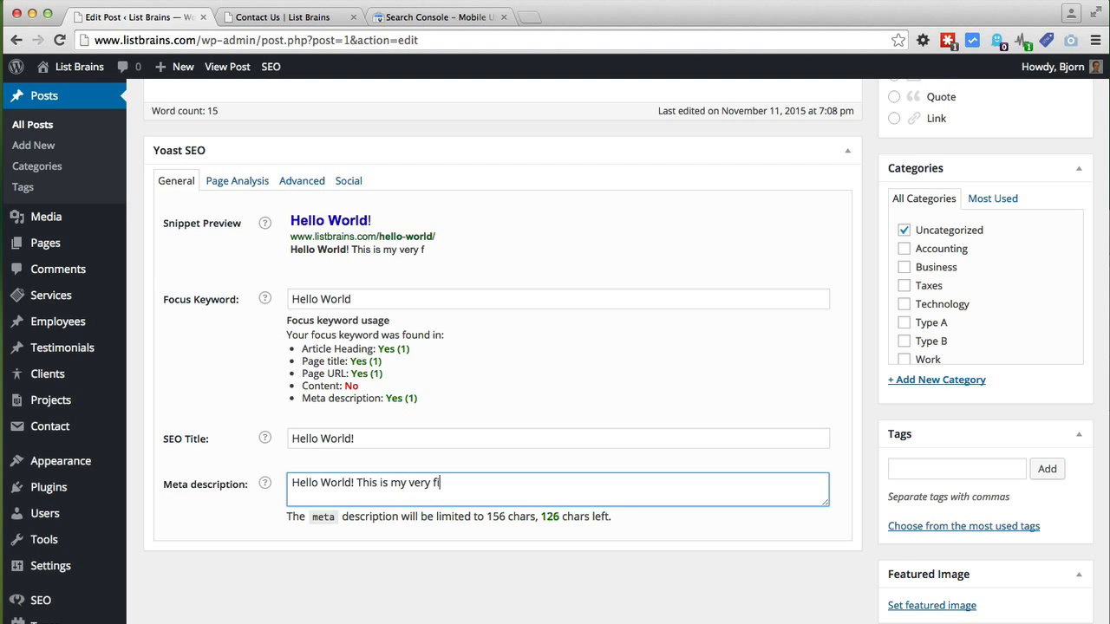
{"action": "type", "text": "rst post"}
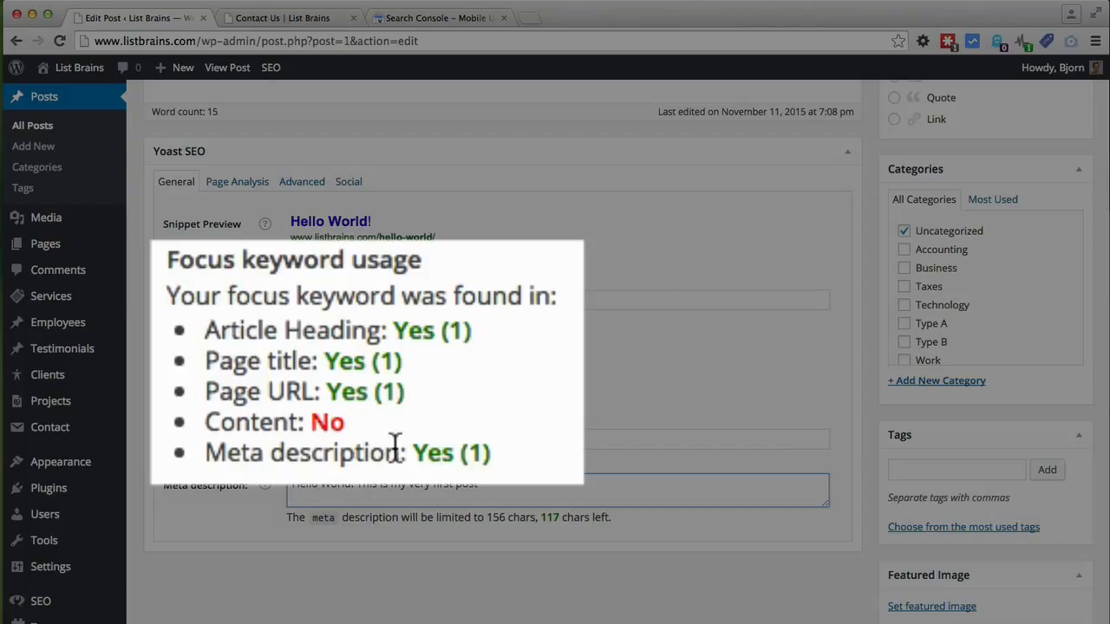
{"action": "left_click_drag", "start_coordinate": [487, 452], "coordinate": [411, 453]}
{"action": "left_click", "coordinate": [478, 453]}
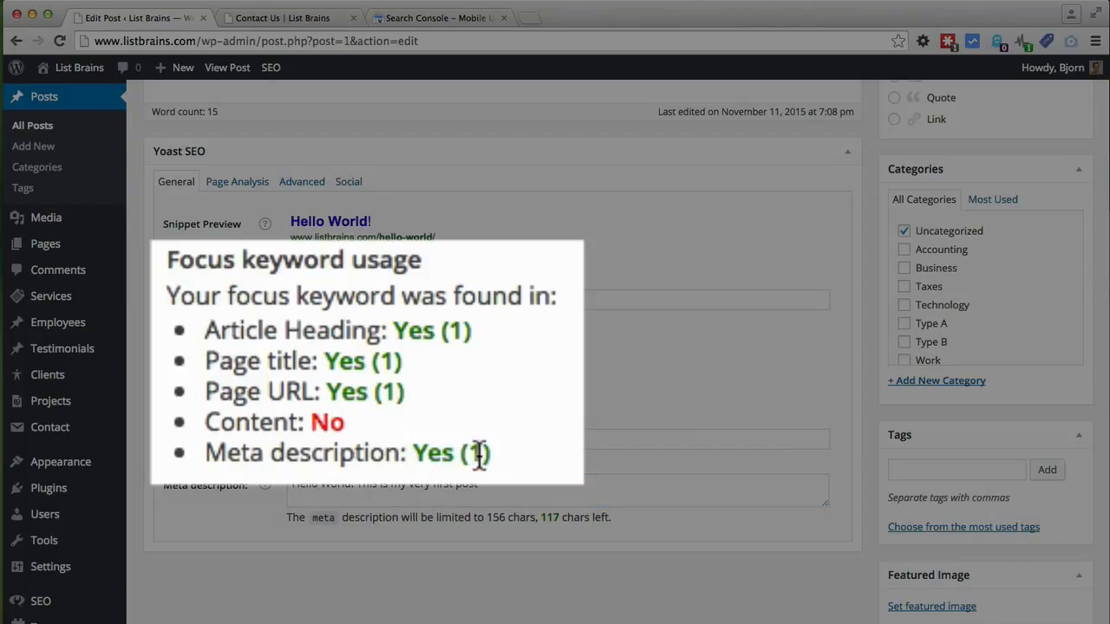
{"action": "left_click_drag", "start_coordinate": [484, 455], "coordinate": [472, 454]}
Step: Copy 'Hello World' and paste it over 'Welcome' and after the last sentence of the post
{"action": "left_click_drag", "start_coordinate": [351, 485], "coordinate": [287, 482]}
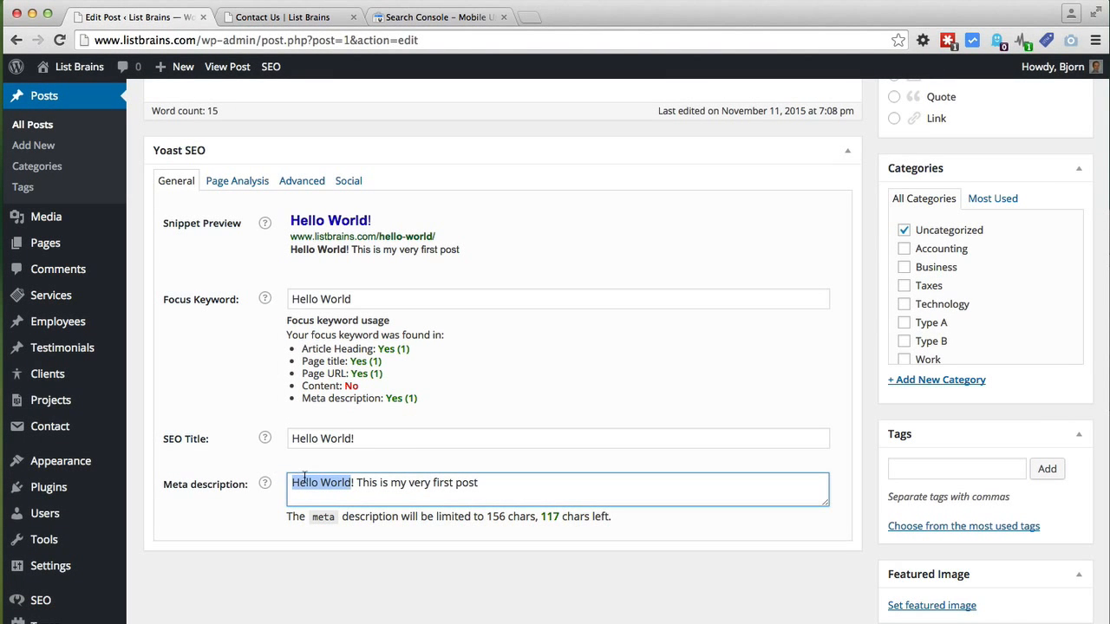
{"action": "right_click", "coordinate": [303, 479]}
{"action": "left_click", "coordinate": [329, 398]}
{"action": "scroll", "coordinate": [234, 405], "scroll_direction": "up", "scroll_amount": 7}
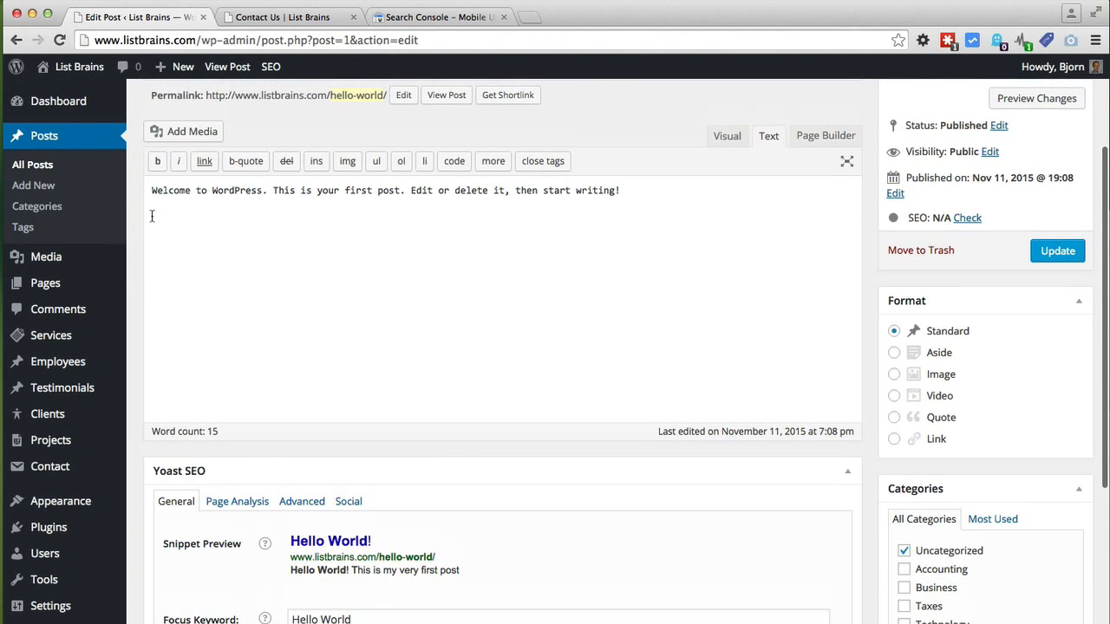
{"action": "right_click", "coordinate": [152, 190]}
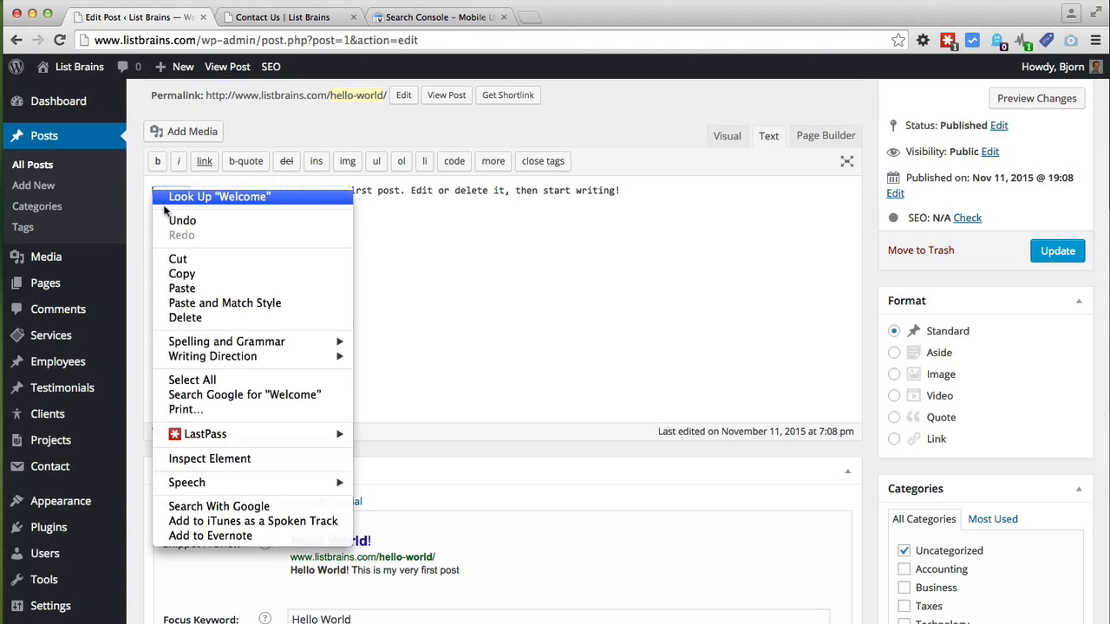
{"action": "left_click", "coordinate": [388, 227]}
{"action": "key", "text": "super+v"}
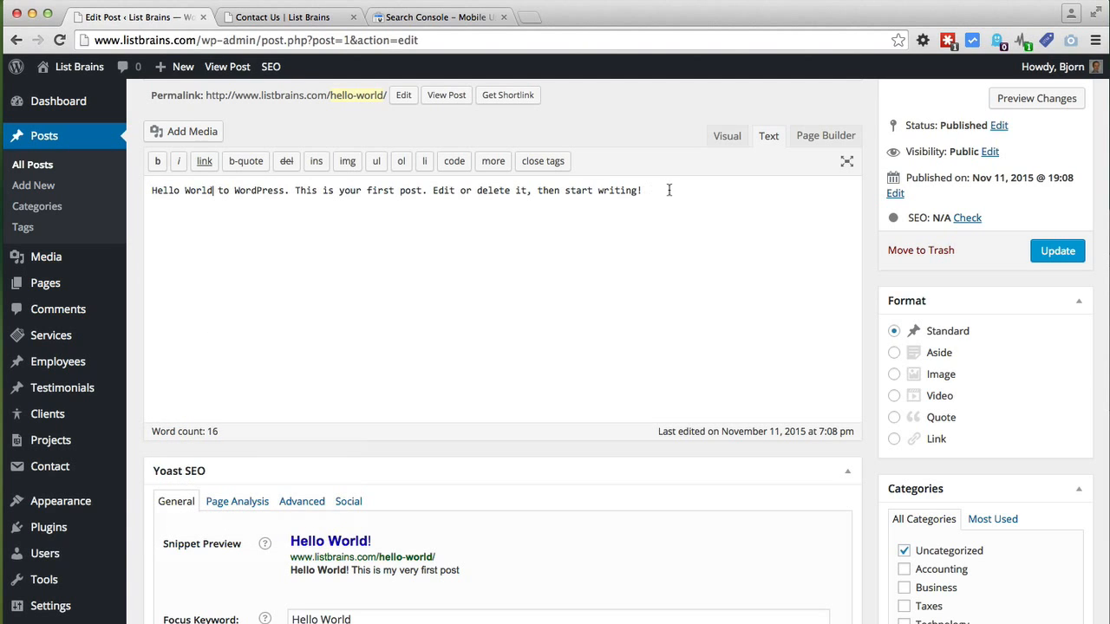
{"action": "right_click", "coordinate": [648, 190]}
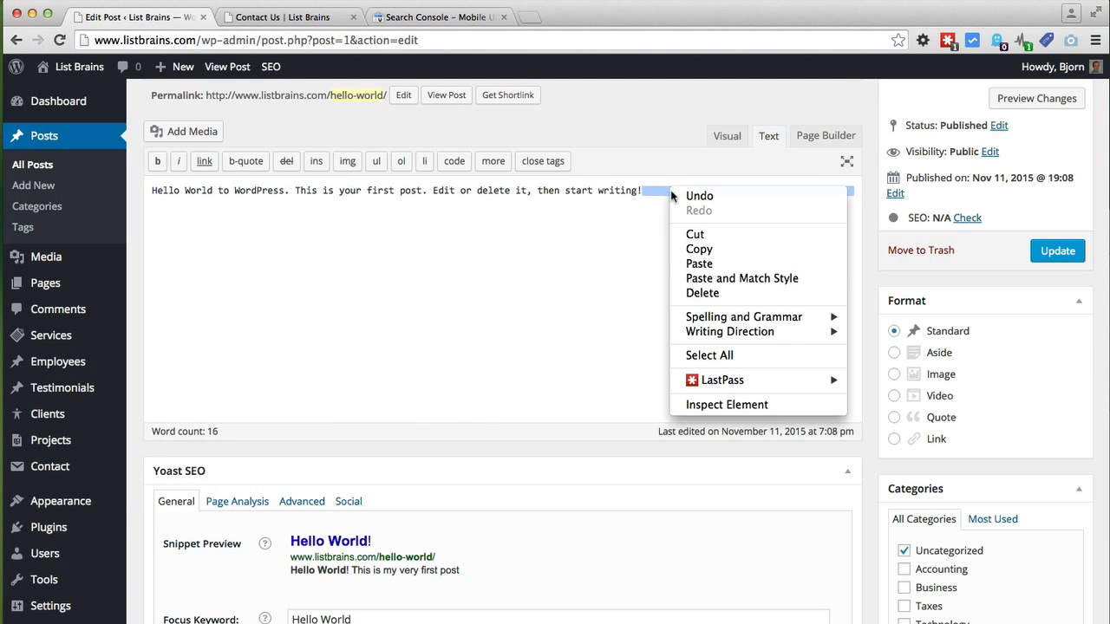
{"action": "left_click", "coordinate": [692, 262]}
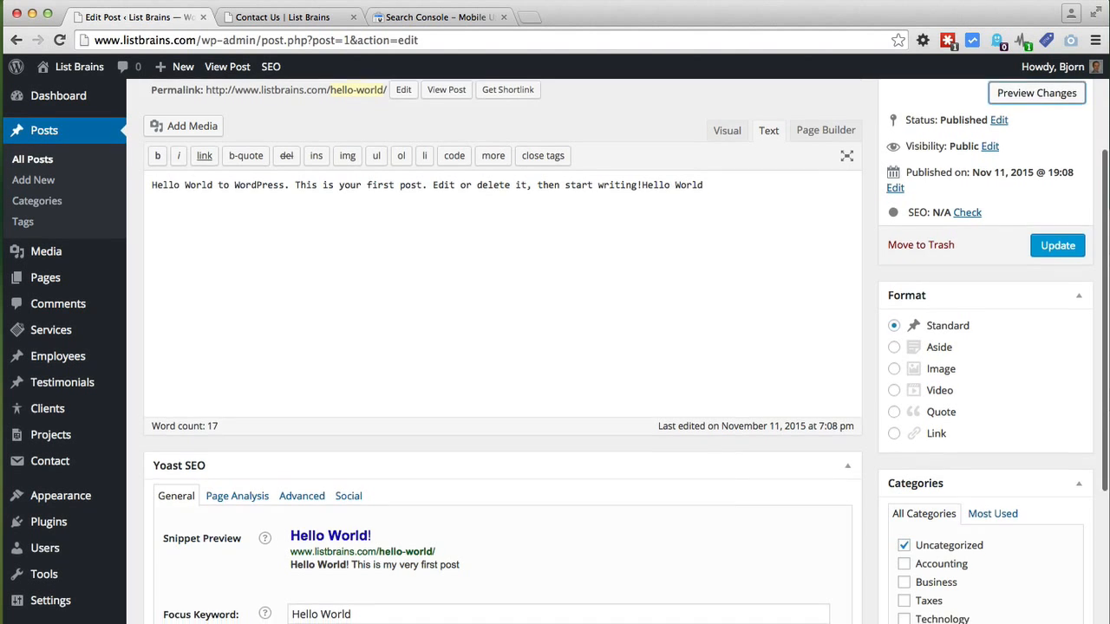
{"action": "scroll", "coordinate": [286, 537], "scroll_direction": "down", "scroll_amount": 5}
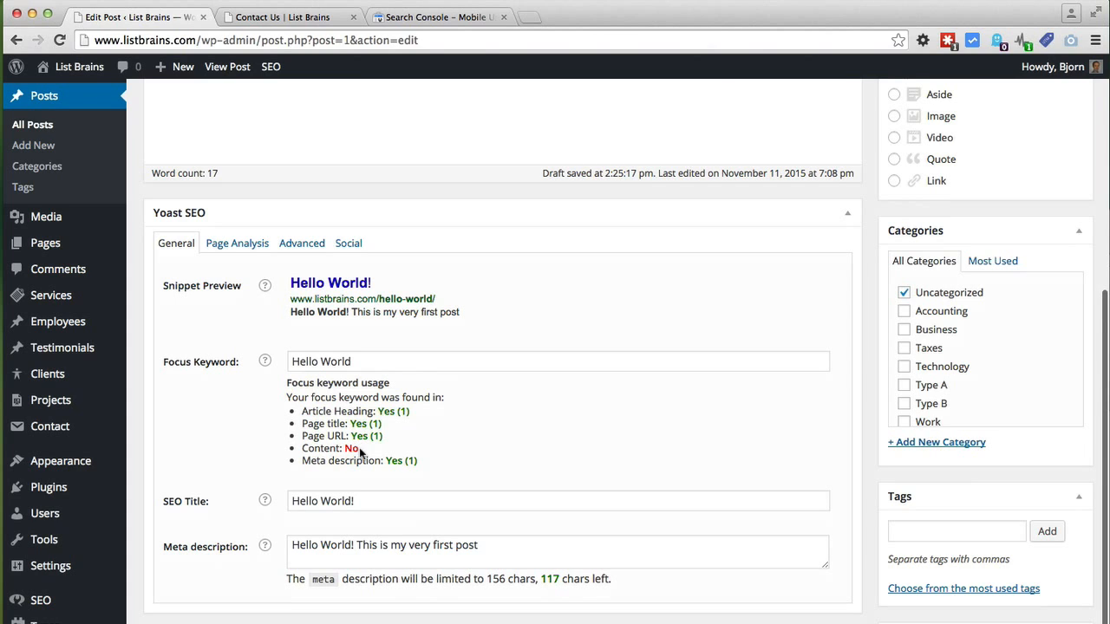
{"action": "scroll", "coordinate": [872, 389], "scroll_direction": "up", "scroll_amount": 4}
{"action": "scroll", "coordinate": [872, 389], "scroll_direction": "up", "scroll_amount": 1}
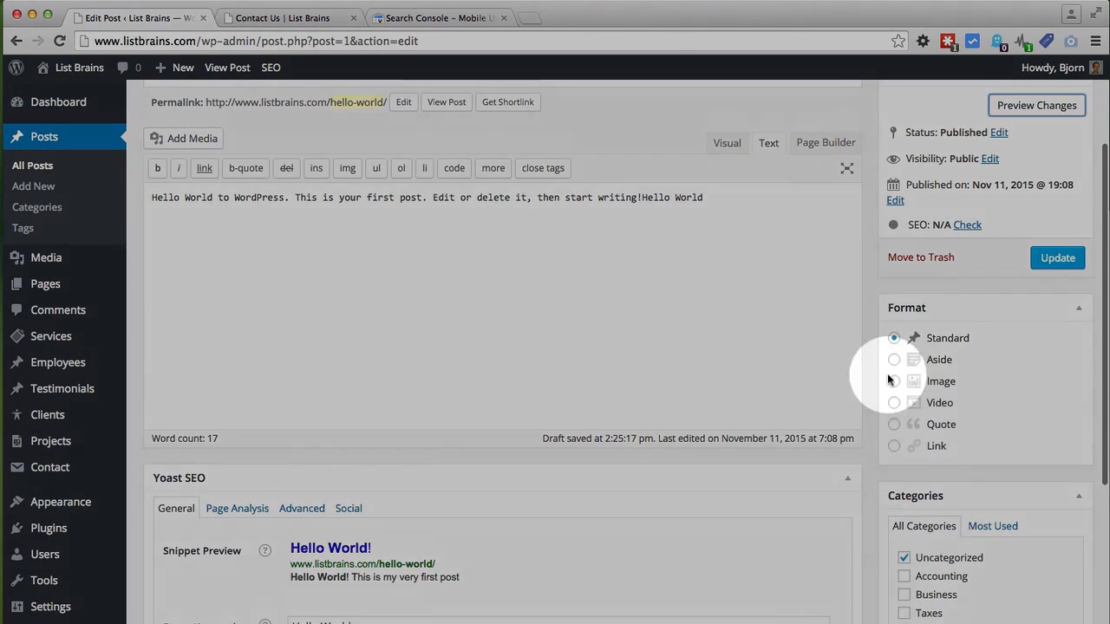
{"action": "left_click", "coordinate": [1056, 258]}
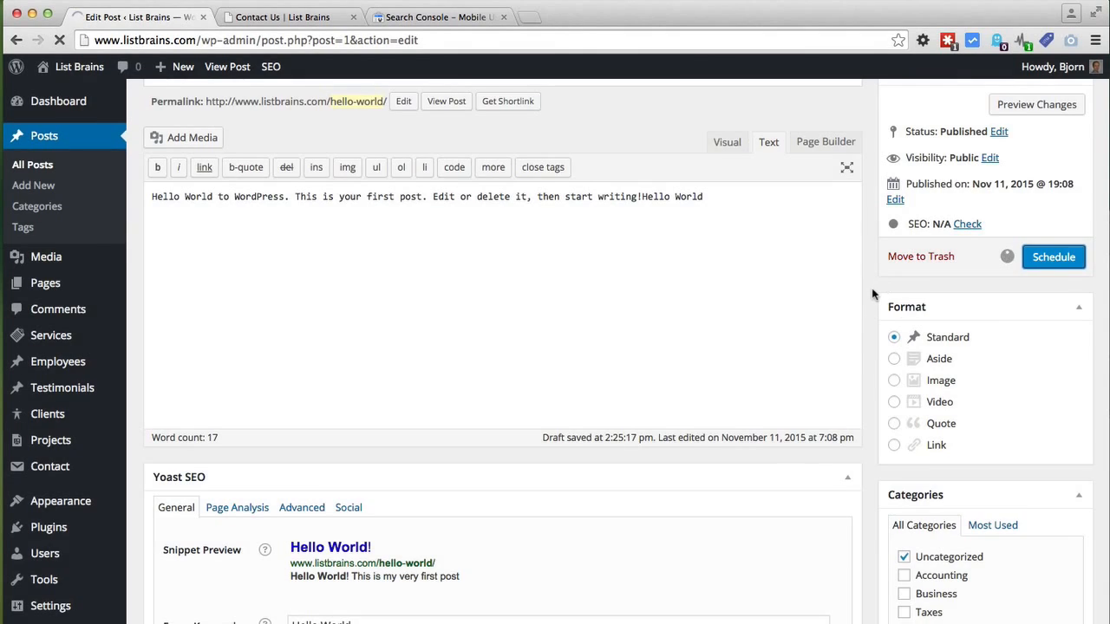
{"action": "scroll", "coordinate": [872, 292], "scroll_direction": "down", "scroll_amount": 5}
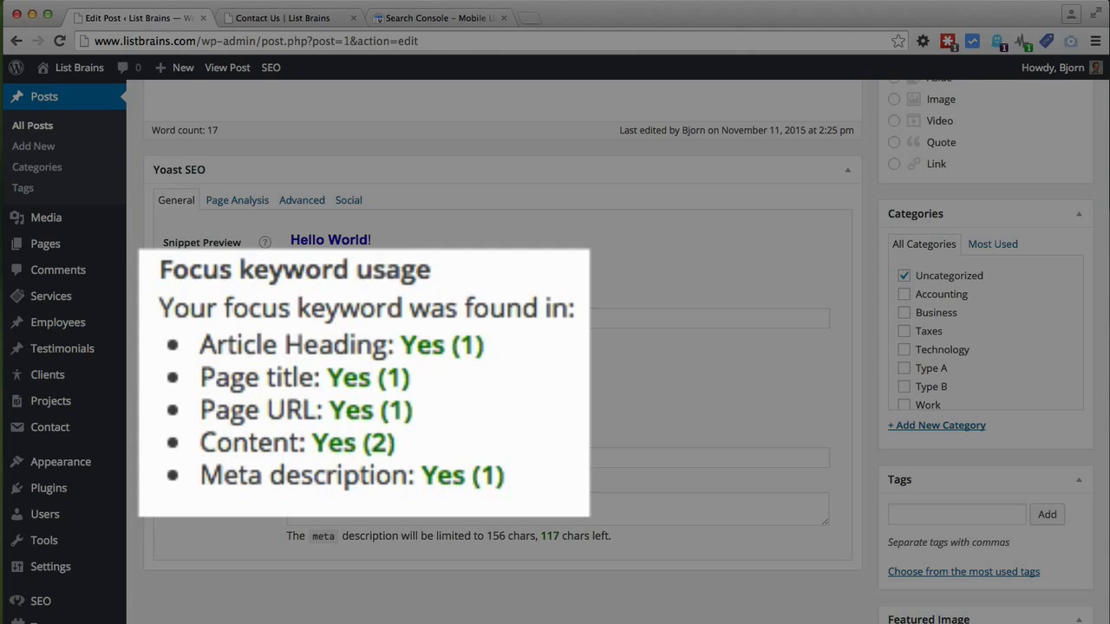
{"action": "scroll", "coordinate": [228, 455], "scroll_direction": "up", "scroll_amount": 5}
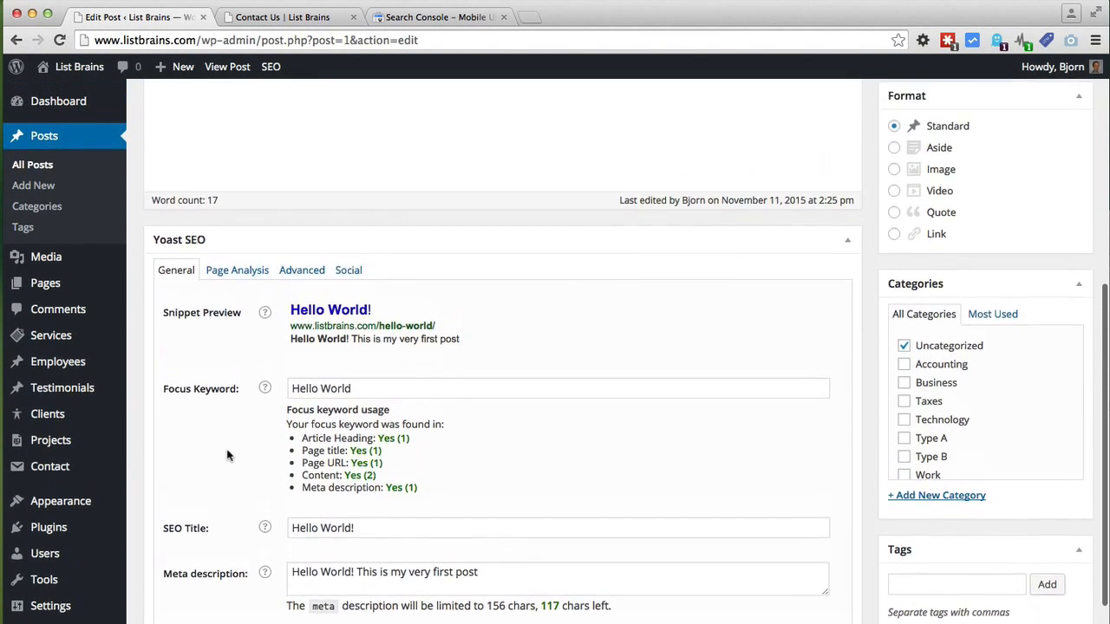
{"action": "scroll", "coordinate": [227, 456], "scroll_direction": "down", "scroll_amount": 3}
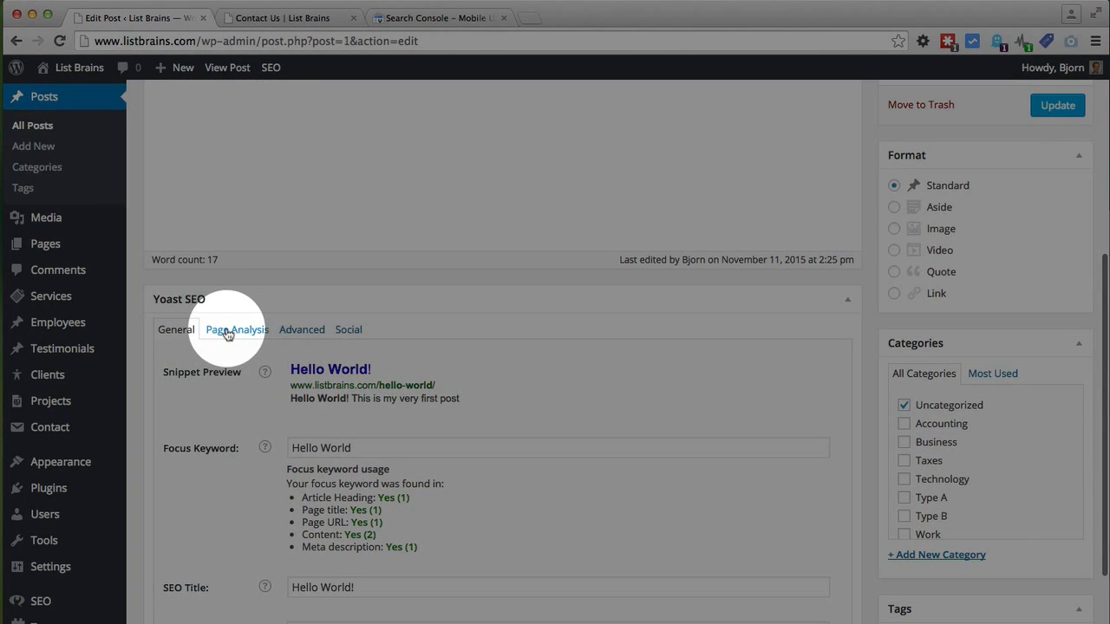
Step: Review Yoast's Page Analysis, which rates the post Poor for only 18 words and no images
{"action": "left_click", "coordinate": [227, 334]}
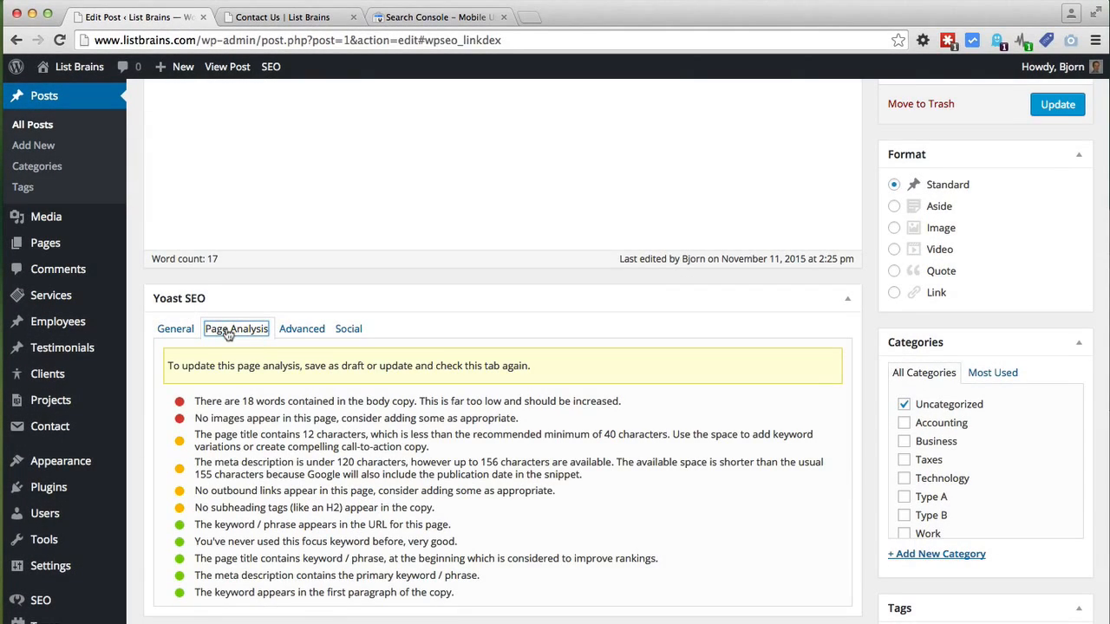
{"action": "scroll", "coordinate": [157, 386], "scroll_direction": "down", "scroll_amount": 2}
{"action": "scroll", "coordinate": [157, 387], "scroll_direction": "down", "scroll_amount": 1}
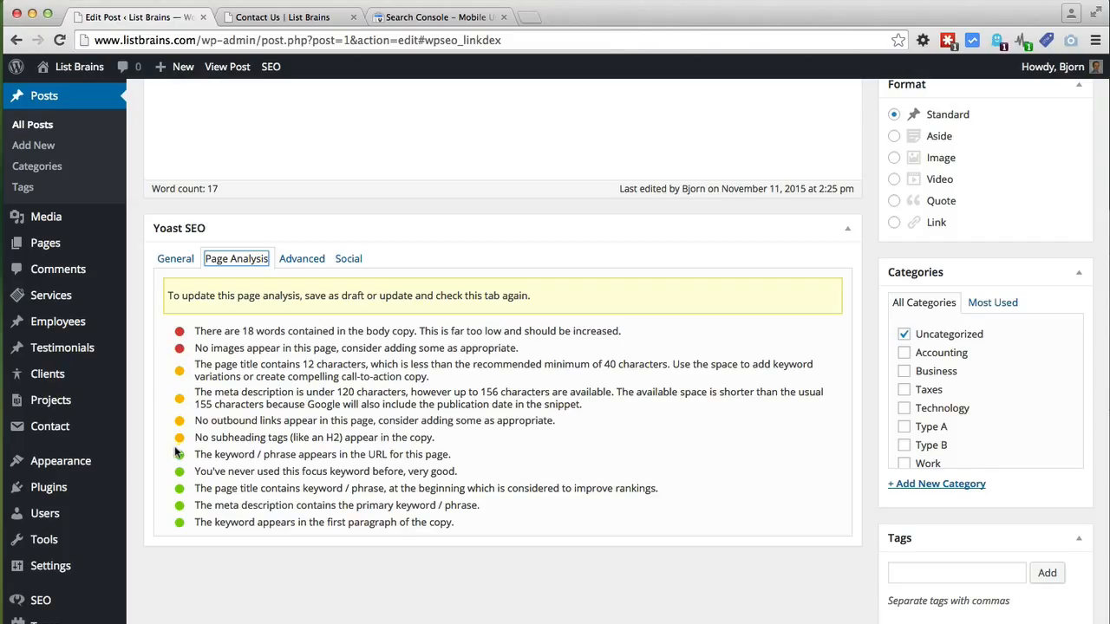
{"action": "left_click", "coordinate": [191, 369]}
{"action": "scroll", "coordinate": [211, 379], "scroll_direction": "up", "scroll_amount": 4}
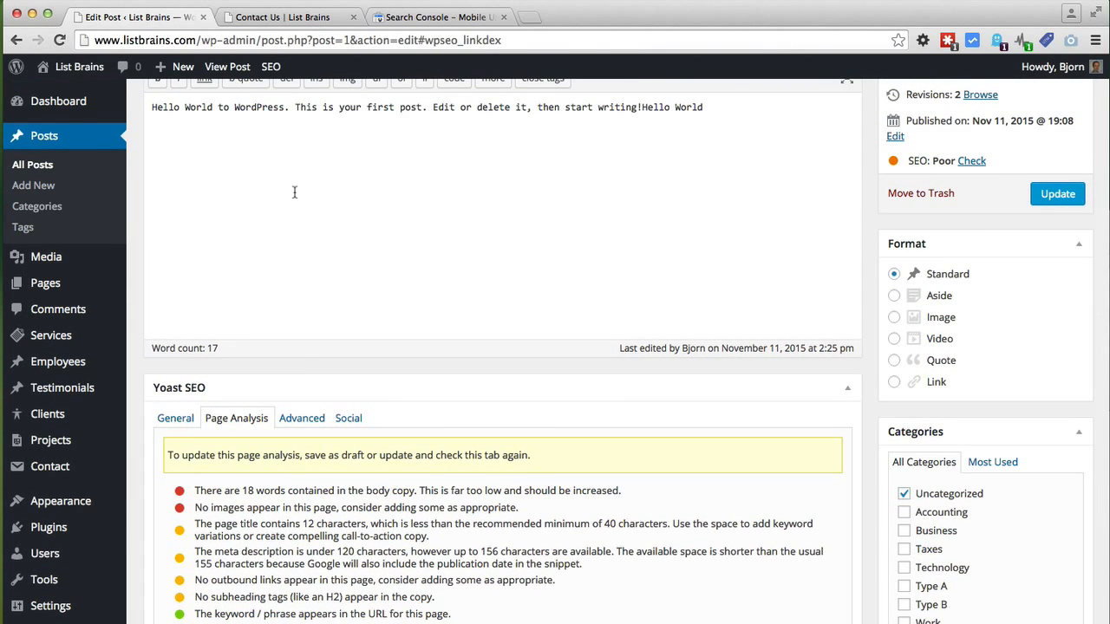
{"action": "scroll", "coordinate": [294, 192], "scroll_direction": "down", "scroll_amount": 5}
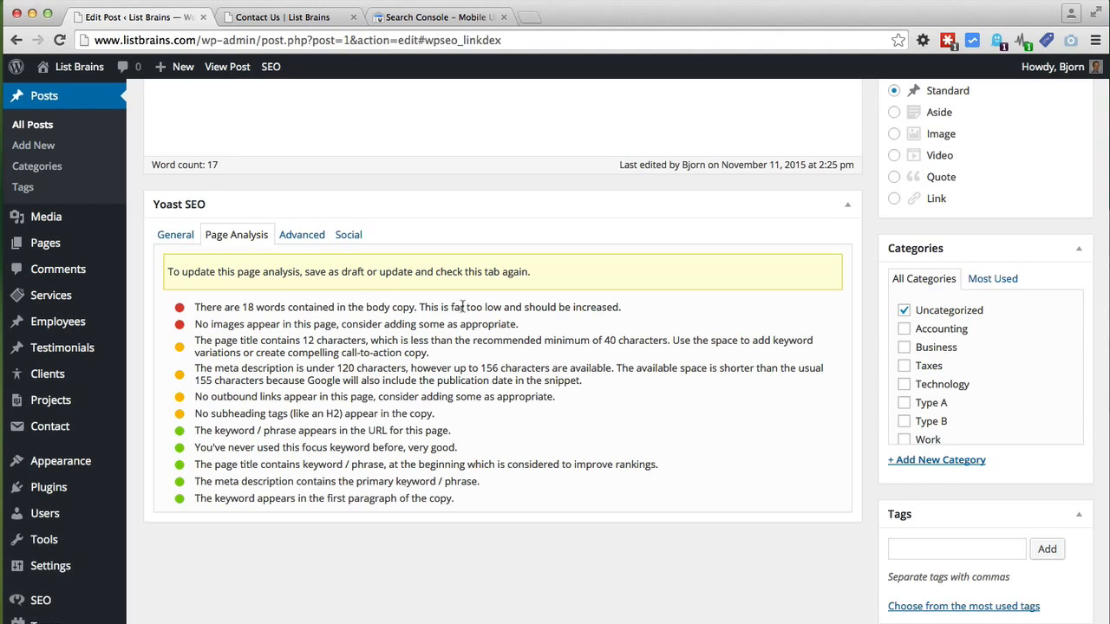
{"action": "scroll", "coordinate": [379, 324], "scroll_direction": "up", "scroll_amount": 5}
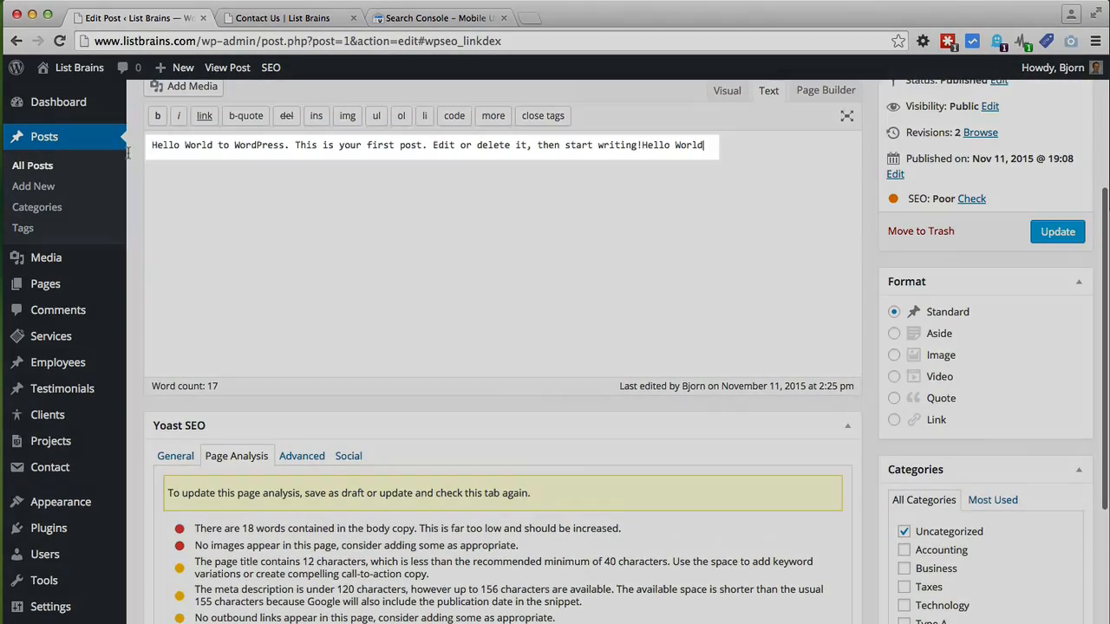
Step: Copy the post's sentence, paste it repeatedly at the end, and Update the post
{"action": "triple_click", "coordinate": [248, 145]}
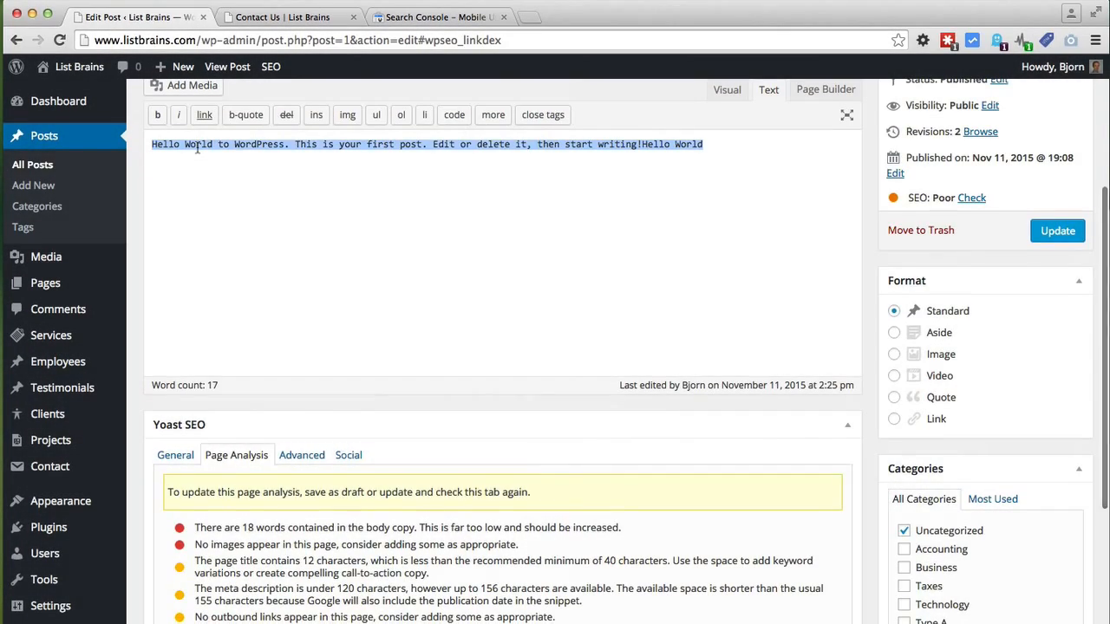
{"action": "right_click", "coordinate": [197, 147]}
{"action": "left_click", "coordinate": [240, 234]}
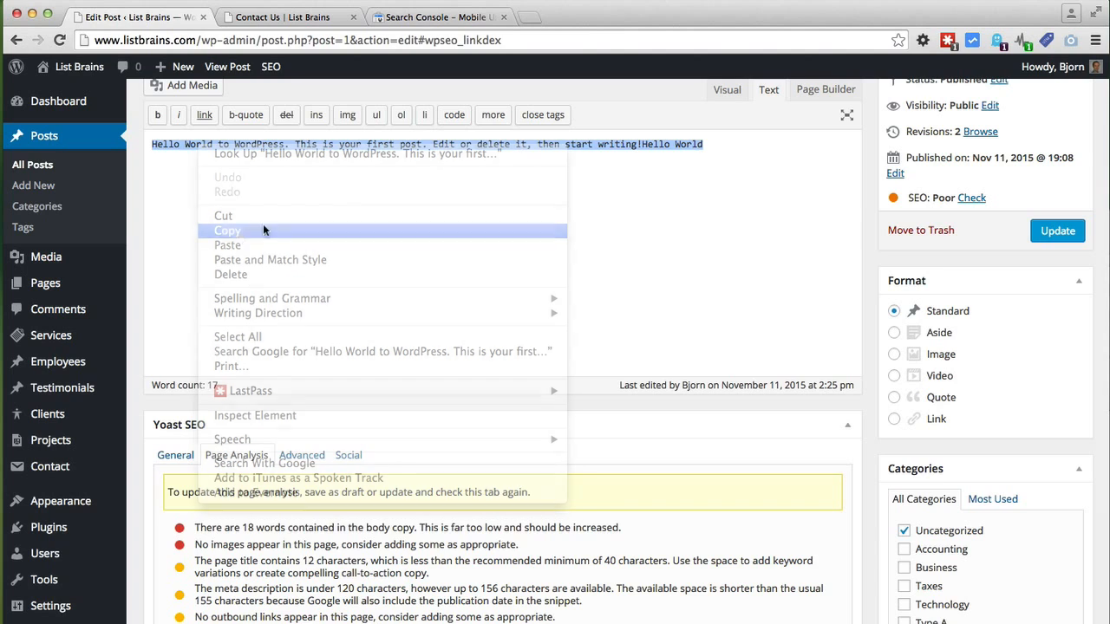
{"action": "left_click", "coordinate": [719, 151]}
{"action": "left_click_drag", "start_coordinate": [725, 145], "coordinate": [149, 145]}
{"action": "right_click", "coordinate": [174, 145]}
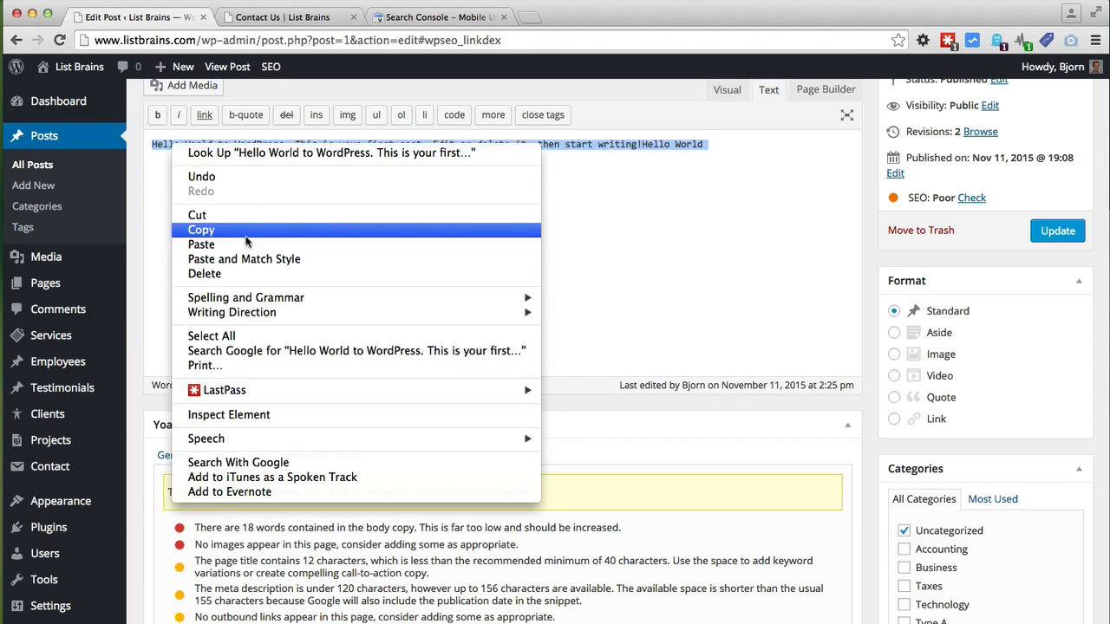
{"action": "left_click", "coordinate": [201, 230]}
{"action": "left_click", "coordinate": [745, 147]}
{"action": "key", "text": "ctrl+v"}
{"action": "key", "text": "ctrl+v"}
{"action": "key", "text": "ctrl+v"}
{"action": "key", "text": "ctrl+v"}
{"action": "key", "text": "ctrl+v"}
{"action": "key", "text": "ctrl+v"}
{"action": "key", "text": "ctrl+v"}
{"action": "key", "text": "ctrl+v"}
{"action": "key", "text": "ctrl+v"}
{"action": "key", "text": "ctrl+v"}
{"action": "key", "text": "ctrl+v"}
{"action": "key", "text": "ctrl+v"}
{"action": "key", "text": "ctrl+v"}
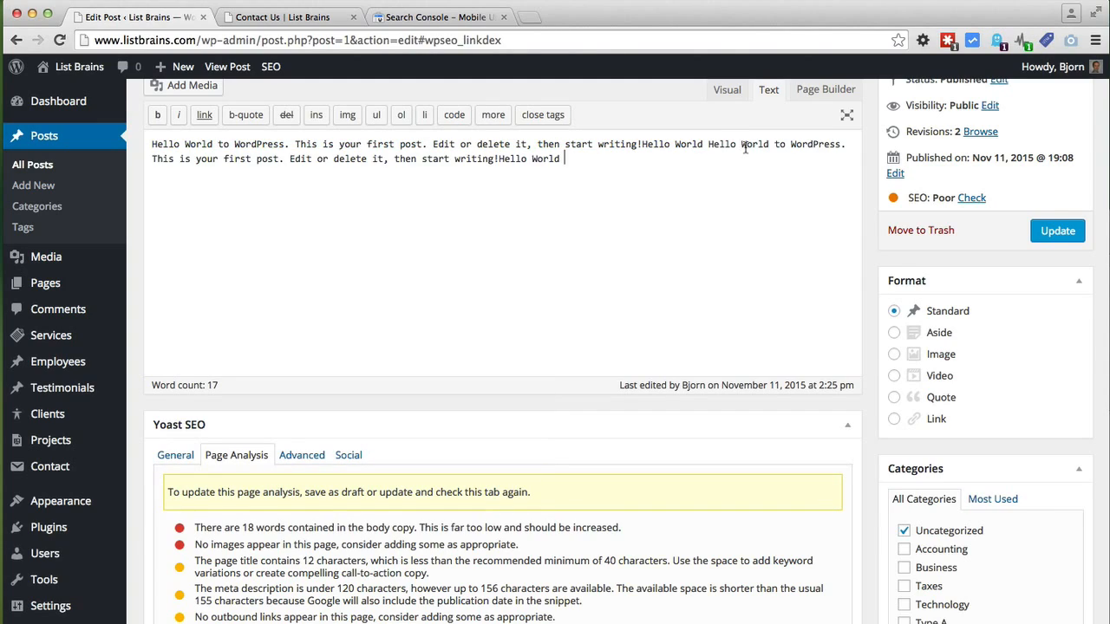
{"action": "key", "text": "ctrl+v"}
{"action": "key", "text": "ctrl+v"}
{"action": "key", "text": "ctrl+v"}
{"action": "key", "text": "ctrl+v"}
{"action": "key", "text": "ctrl+v"}
{"action": "key", "text": "ctrl+v"}
{"action": "key", "text": "ctrl+v"}
{"action": "key", "text": "ctrl+v"}
{"action": "key", "text": "ctrl+v"}
{"action": "key", "text": "ctrl+v"}
{"action": "key", "text": "ctrl+v"}
{"action": "key", "text": "ctrl+v"}
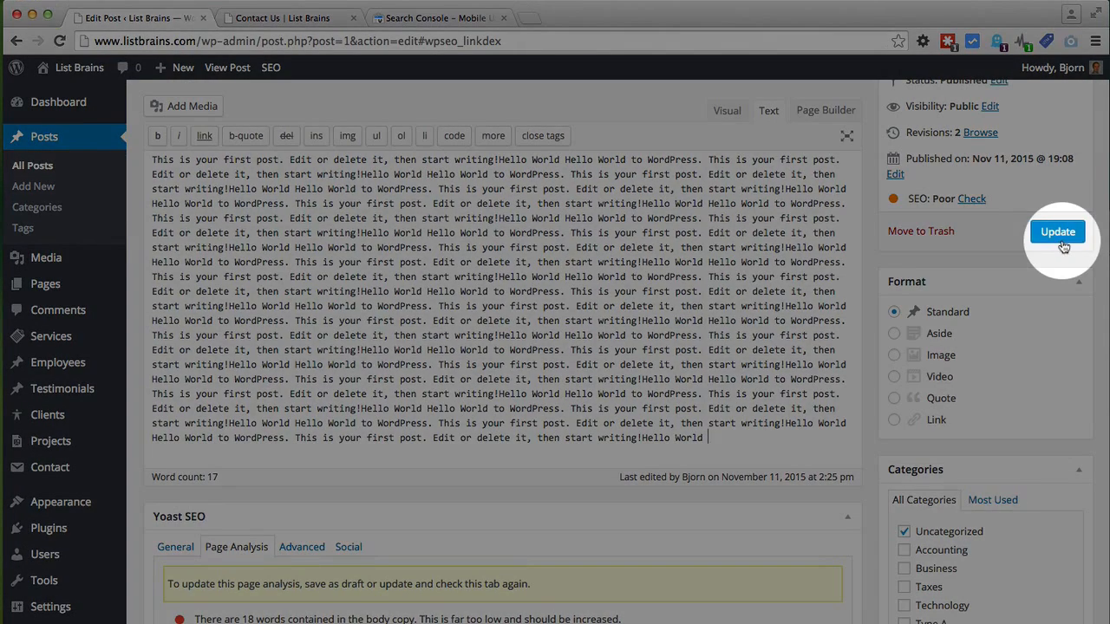
{"action": "left_click", "coordinate": [1057, 233]}
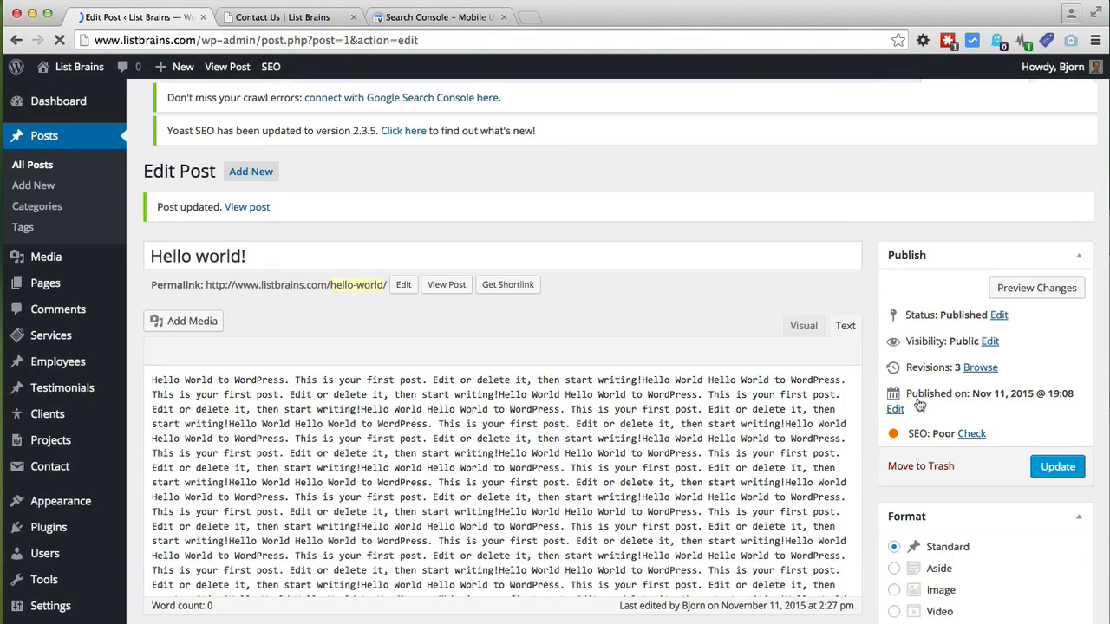
Step: Review the refreshed Page Analysis showing 468 words and 12.5% keyword density, rechecking the focus keyword
{"action": "scroll", "coordinate": [920, 405], "scroll_direction": "down", "scroll_amount": 10}
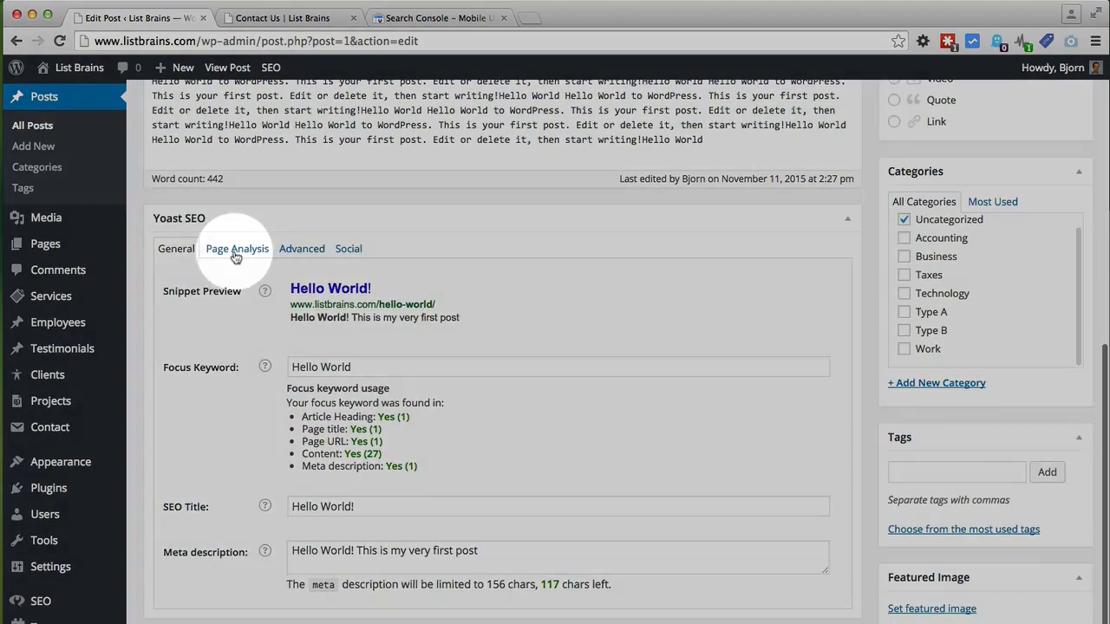
{"action": "left_click", "coordinate": [237, 248]}
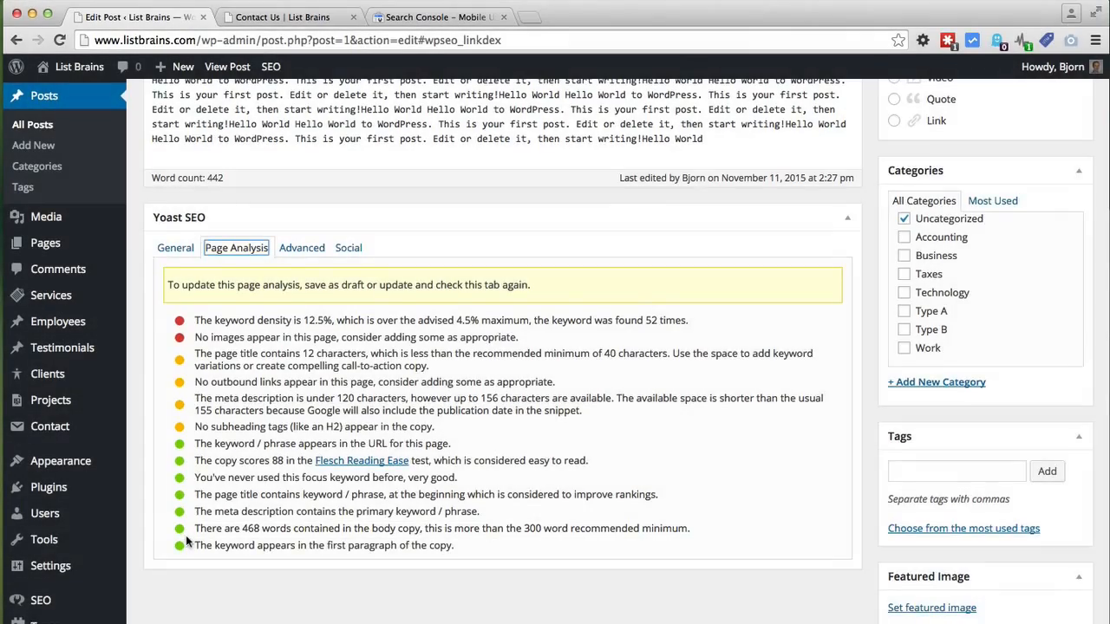
{"action": "scroll", "coordinate": [186, 535], "scroll_direction": "up", "scroll_amount": 3}
{"action": "scroll", "coordinate": [185, 539], "scroll_direction": "down", "scroll_amount": 2}
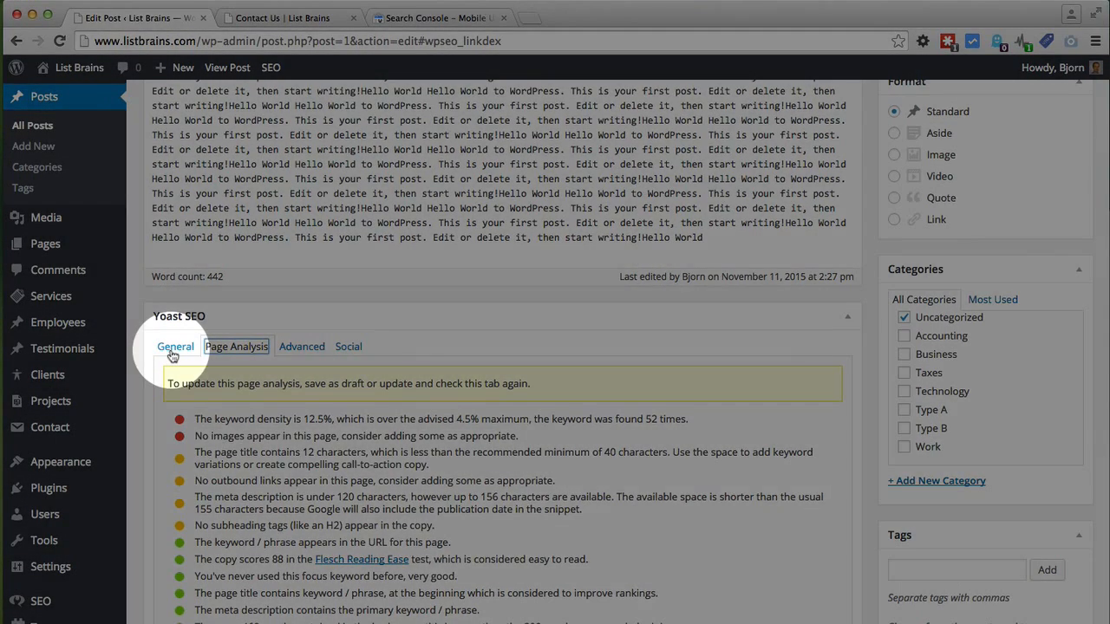
{"action": "left_click", "coordinate": [173, 348]}
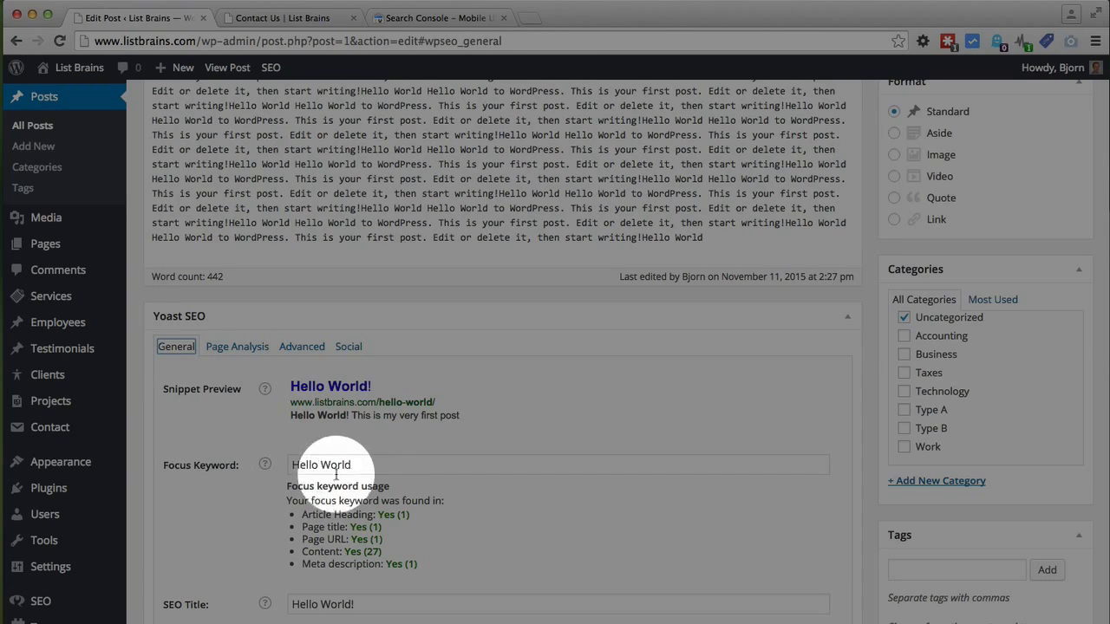
{"action": "triple_click", "coordinate": [366, 466]}
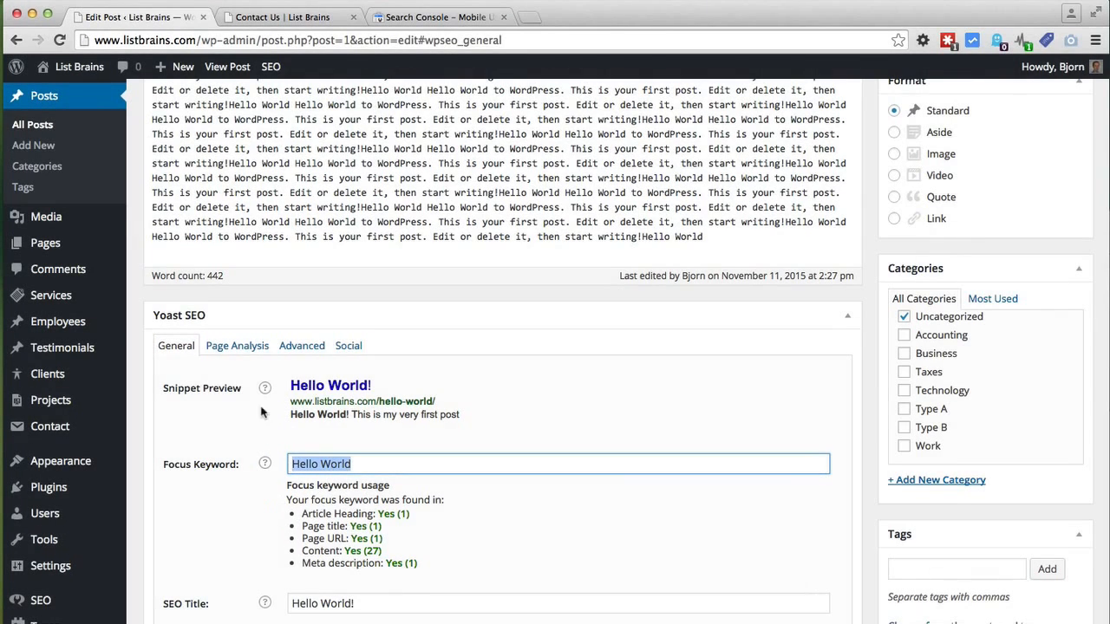
{"action": "left_click", "coordinate": [242, 346]}
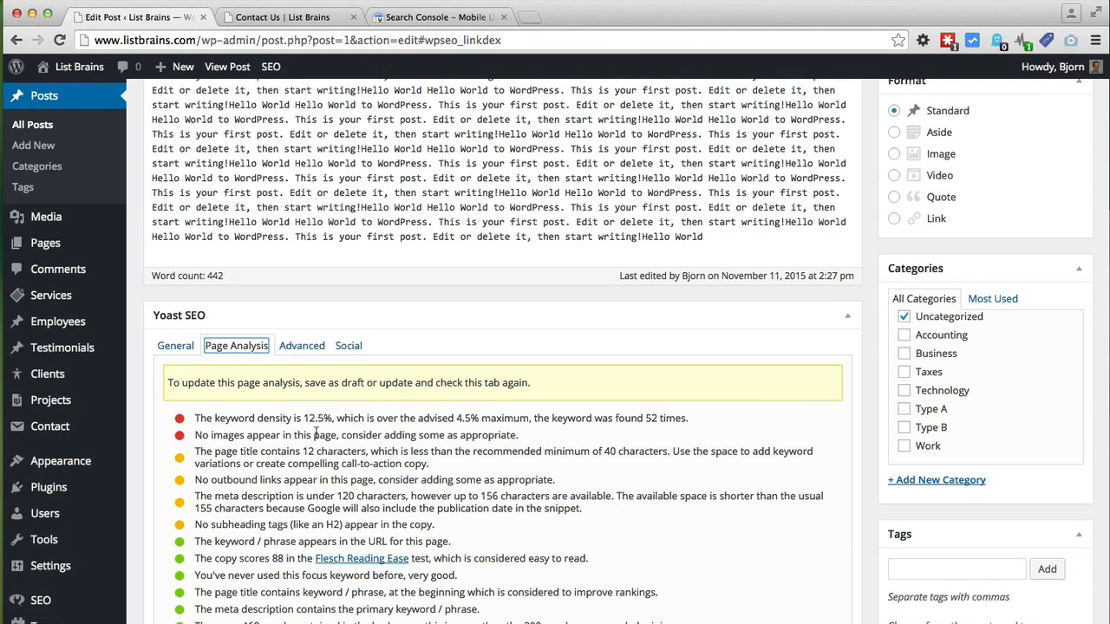
{"action": "left_click_drag", "start_coordinate": [560, 194], "coordinate": [499, 194]}
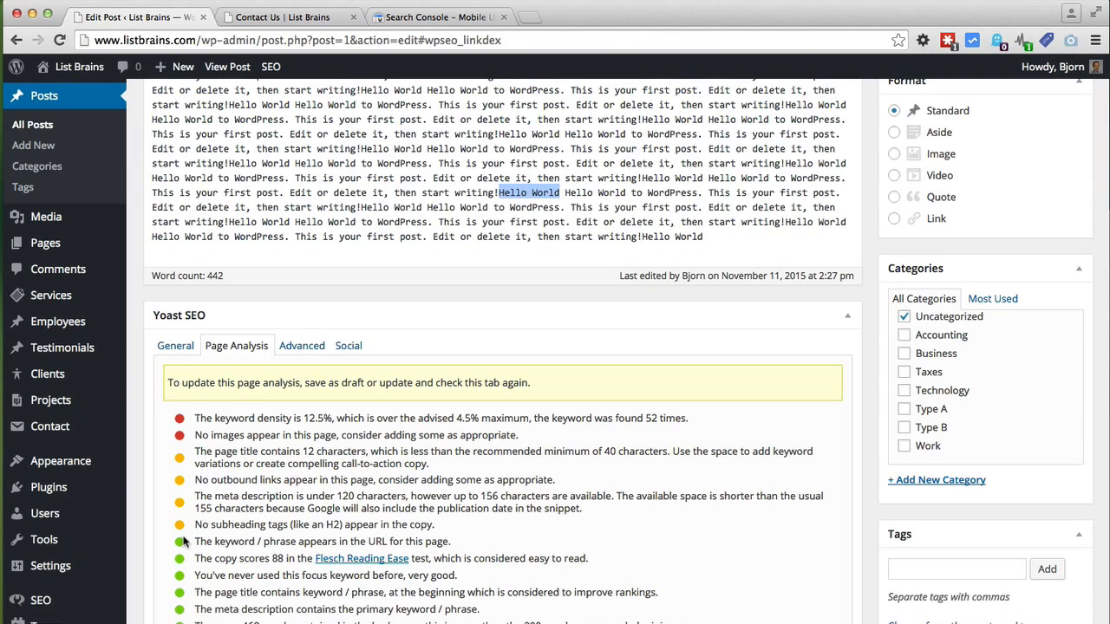
{"action": "scroll", "coordinate": [183, 541], "scroll_direction": "down", "scroll_amount": 2}
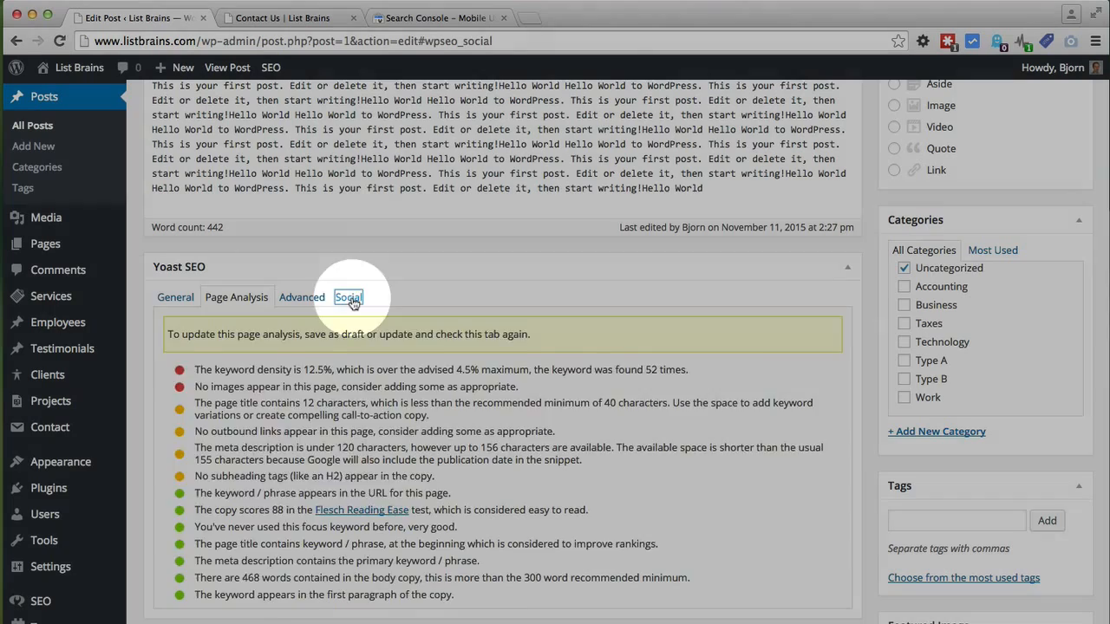
Step: Look through the Yoast Facebook and Twitter sharing fields
{"action": "left_click", "coordinate": [351, 299]}
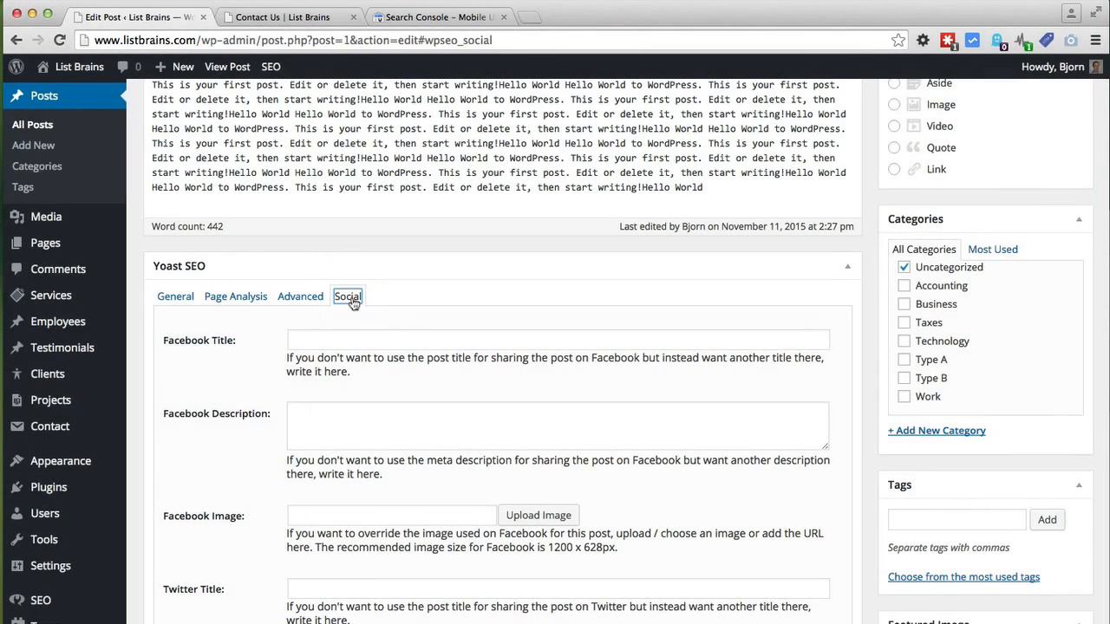
{"action": "scroll", "coordinate": [253, 386], "scroll_direction": "down", "scroll_amount": 3}
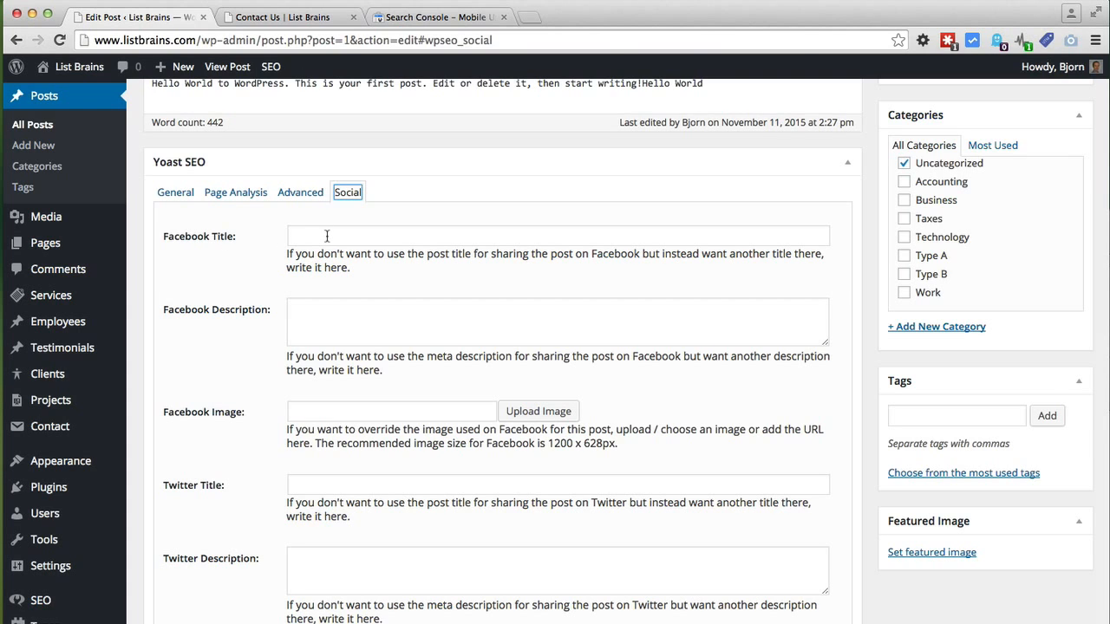
{"action": "scroll", "coordinate": [309, 346], "scroll_direction": "down", "scroll_amount": 2}
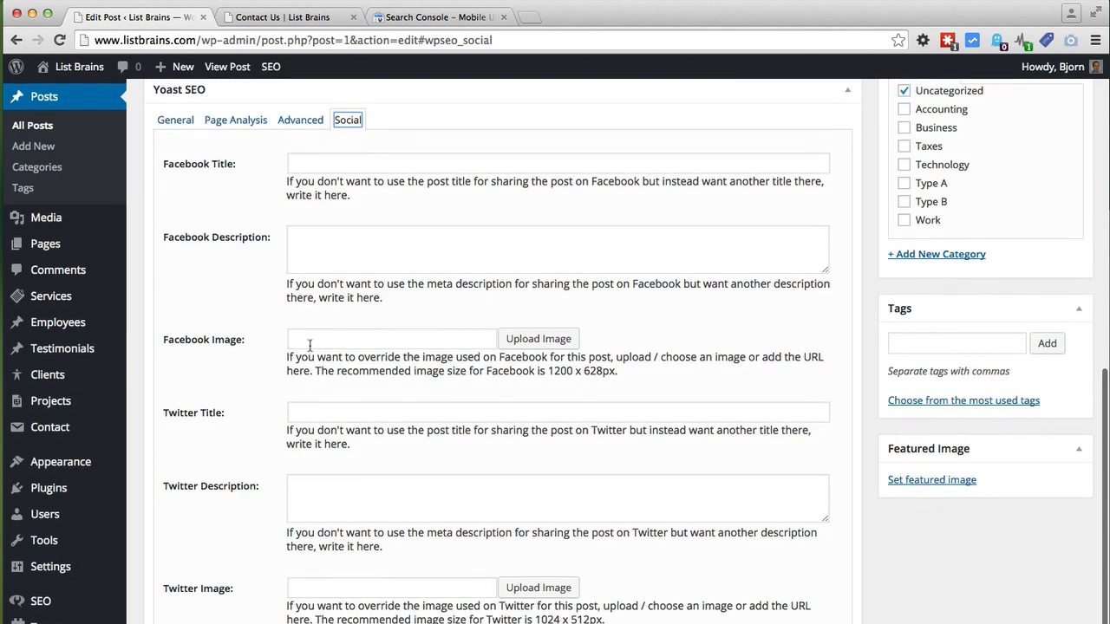
{"action": "scroll", "coordinate": [250, 401], "scroll_direction": "down", "scroll_amount": 1}
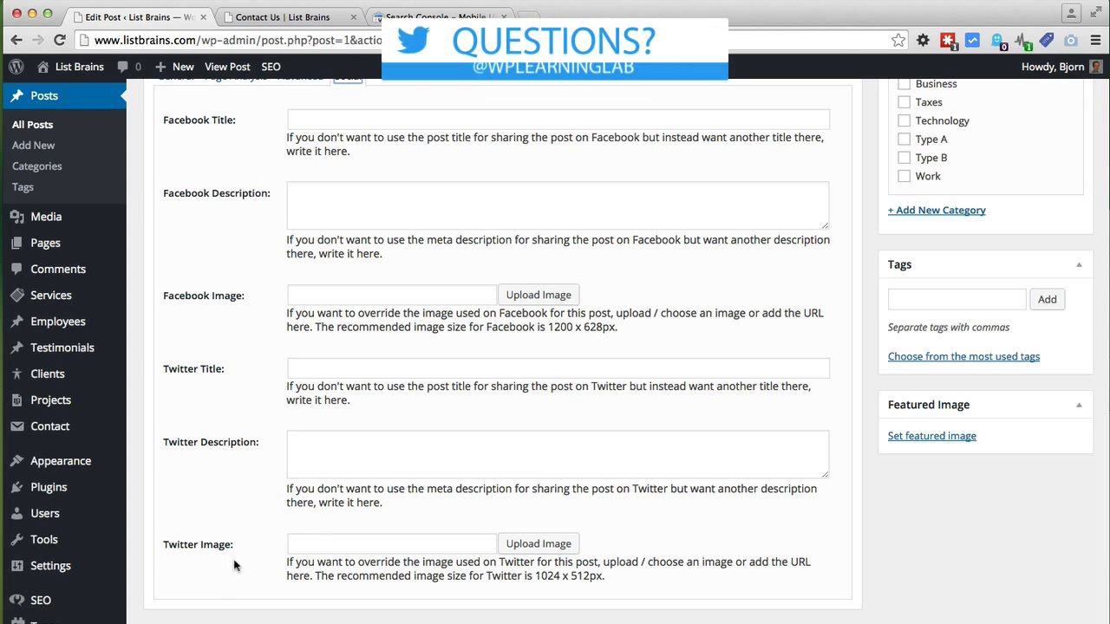
{"action": "scroll", "coordinate": [242, 565], "scroll_direction": "up", "scroll_amount": 3}
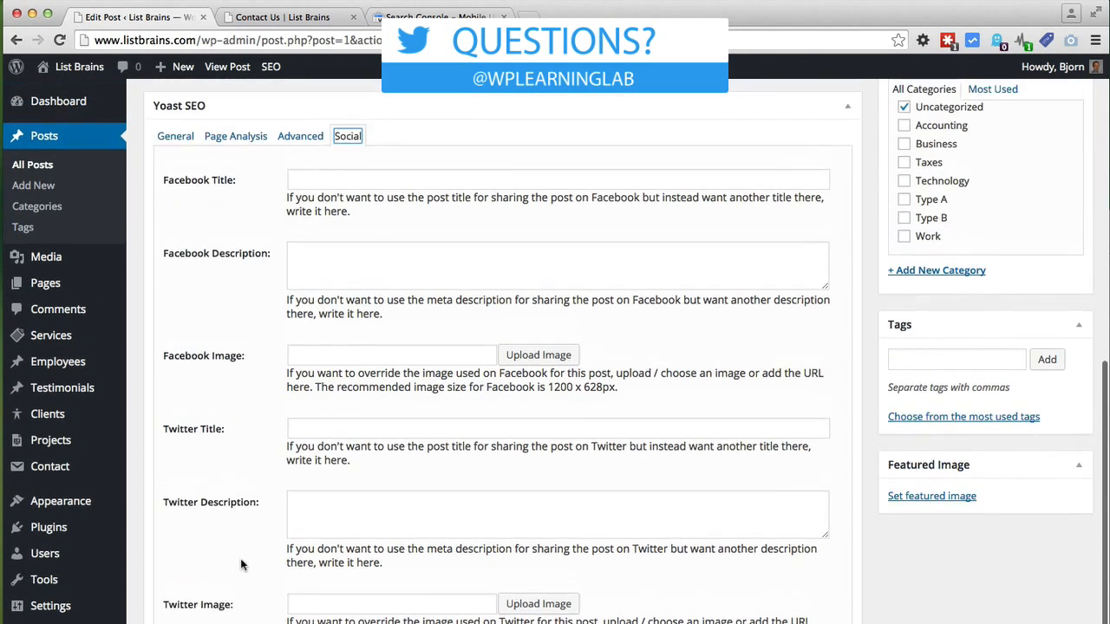
{"action": "scroll", "coordinate": [241, 565], "scroll_direction": "down", "scroll_amount": 3}
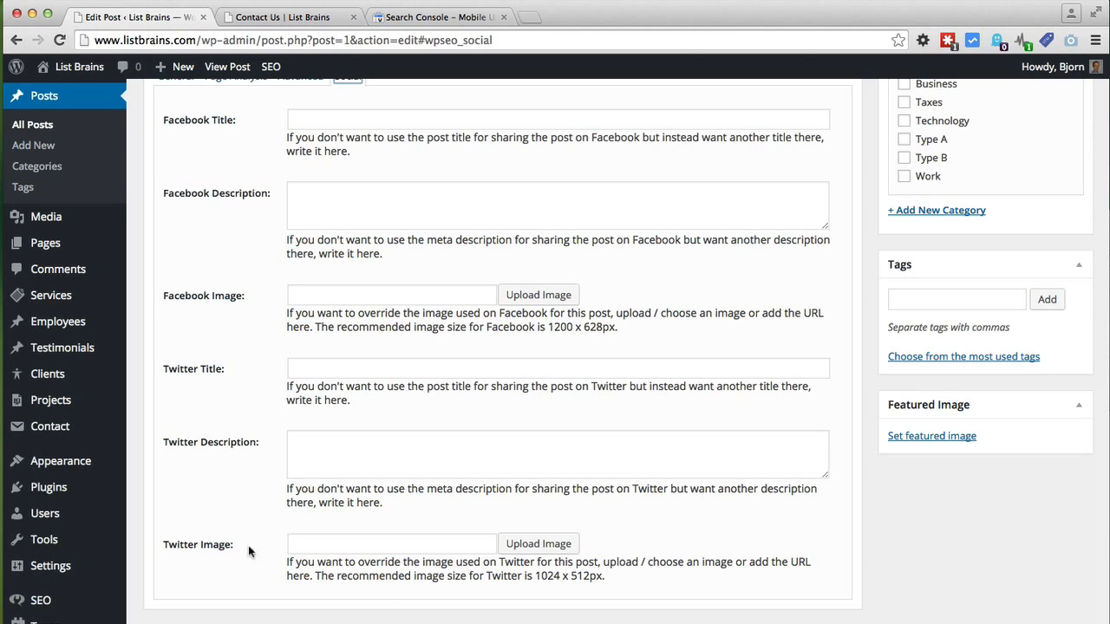
{"action": "scroll", "coordinate": [273, 559], "scroll_direction": "up", "scroll_amount": 1}
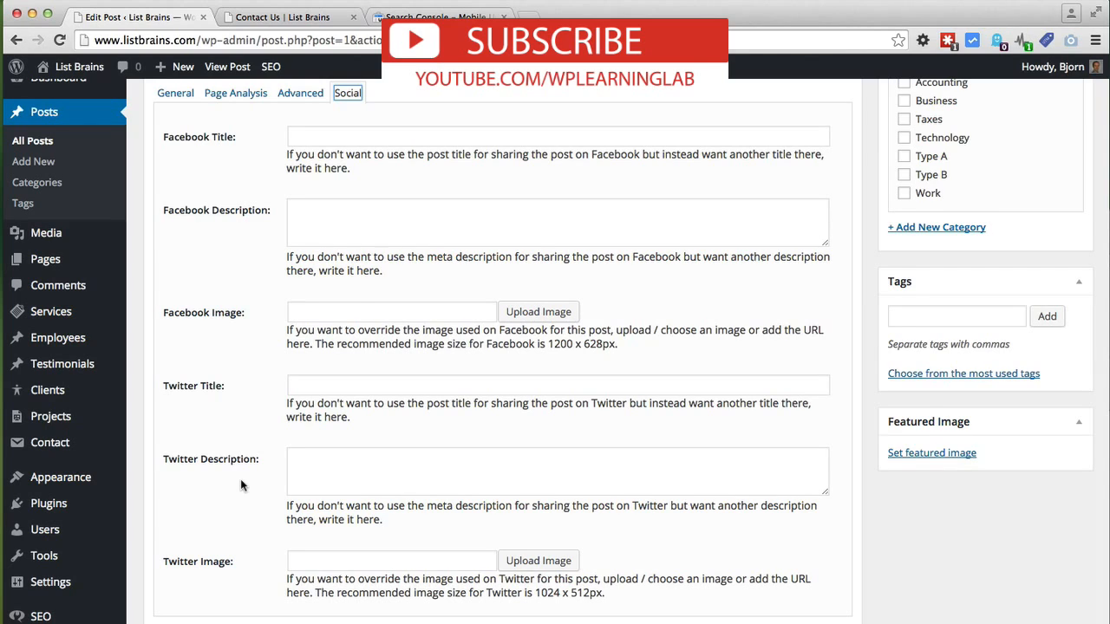
{"action": "scroll", "coordinate": [241, 484], "scroll_direction": "up", "scroll_amount": 5}
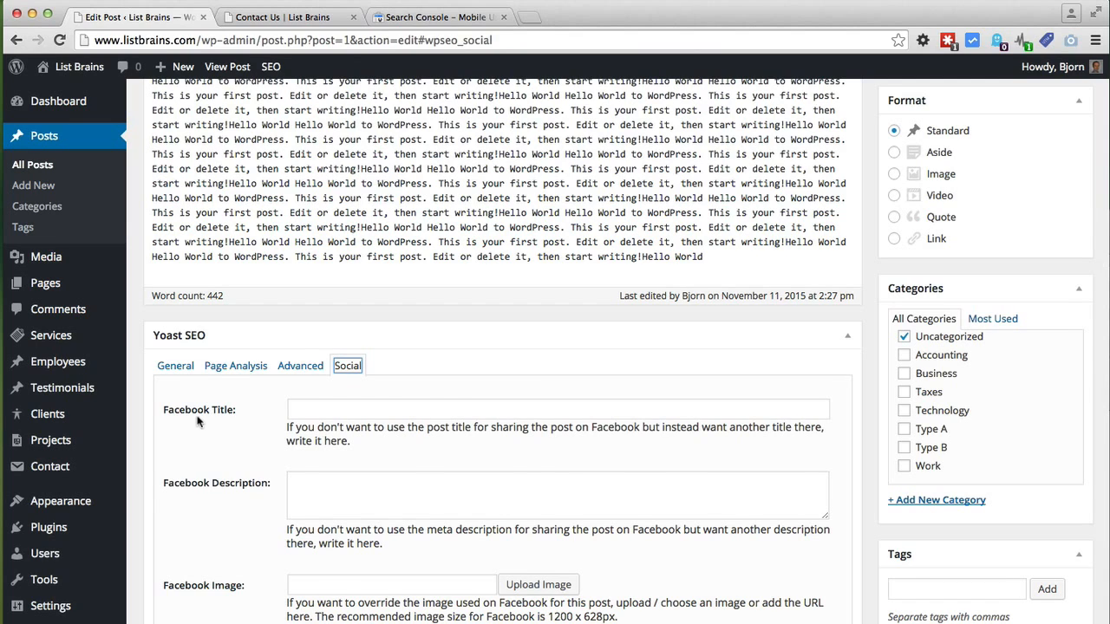
Step: Return to the page analysis: Flesch Reading Ease 88, no images, 12-character title
{"action": "left_click", "coordinate": [236, 366]}
{"action": "scroll", "coordinate": [182, 458], "scroll_direction": "down", "scroll_amount": 2}
{"action": "scroll", "coordinate": [182, 458], "scroll_direction": "down", "scroll_amount": 1}
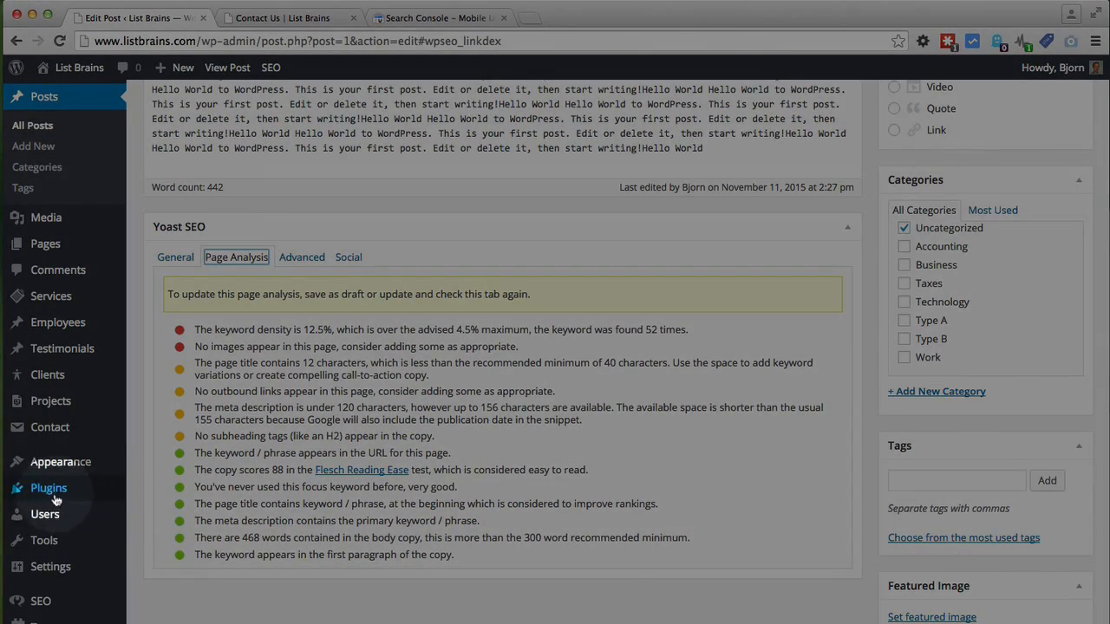
Step: Search the plugin directory for 'wordfence' and install Wordfence Security 6.0.20
{"action": "mouse_move", "coordinate": [54, 500]}
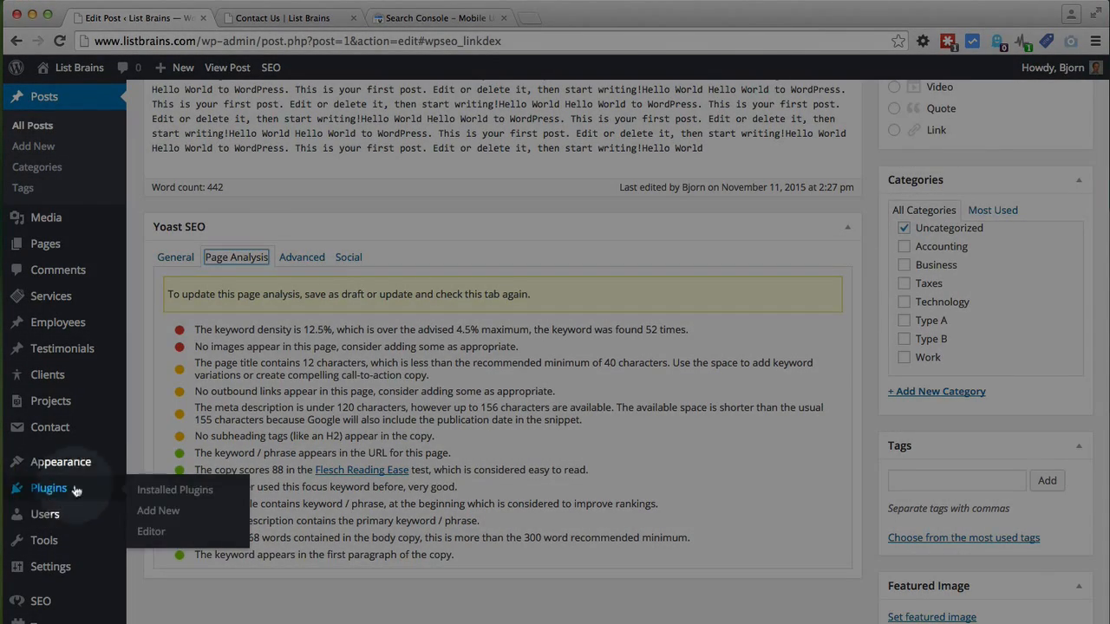
{"action": "left_click", "coordinate": [163, 513]}
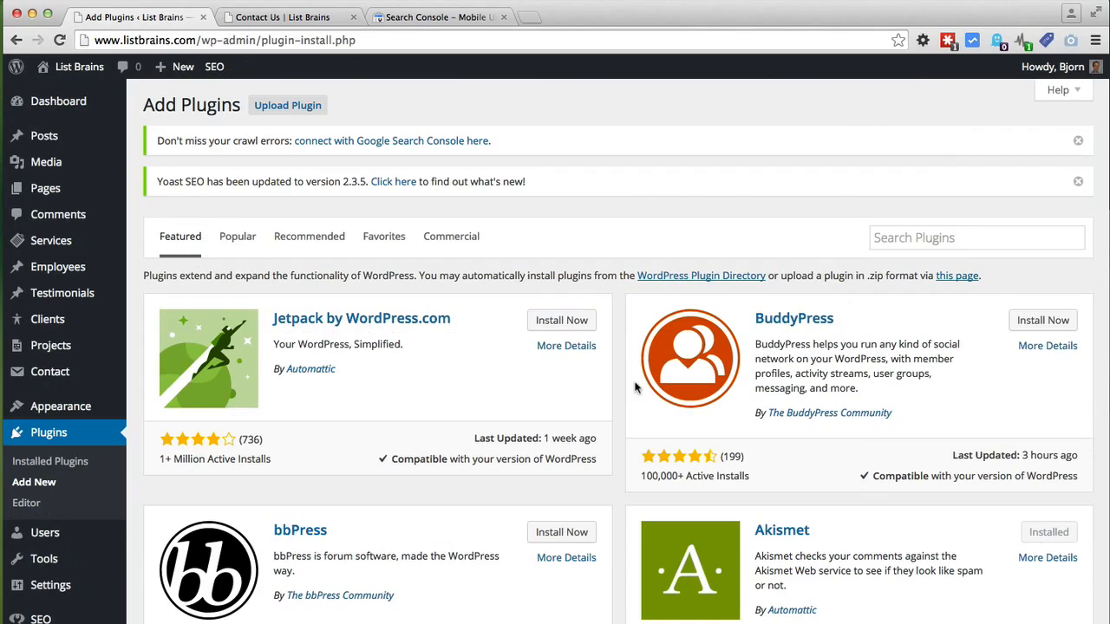
{"action": "left_click", "coordinate": [910, 238]}
{"action": "type", "text": "wordfence"}
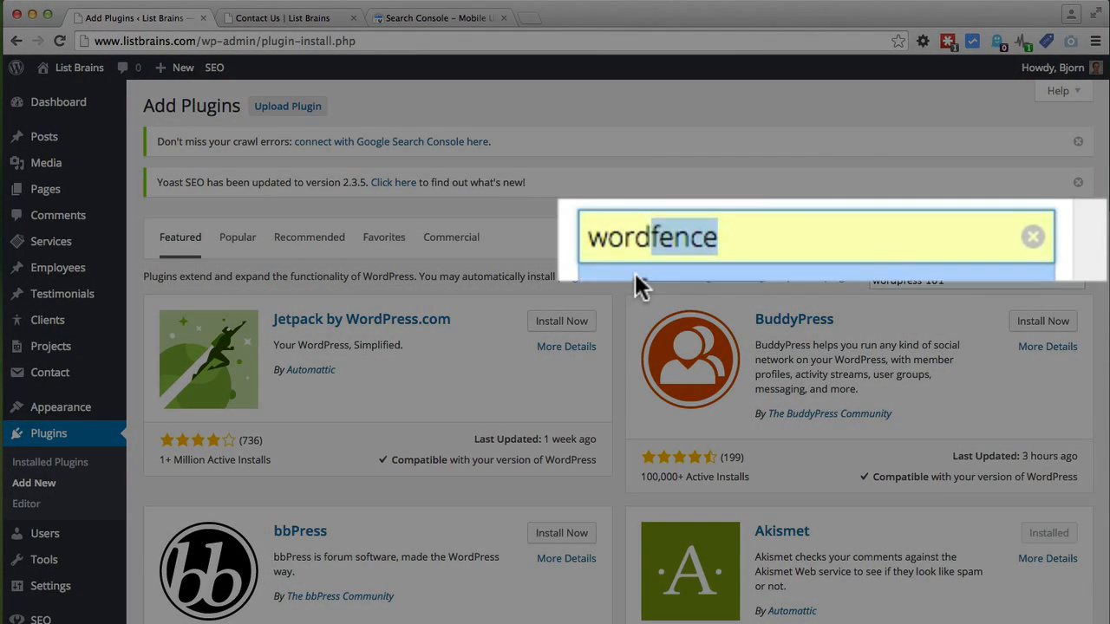
{"action": "left_click", "coordinate": [635, 276]}
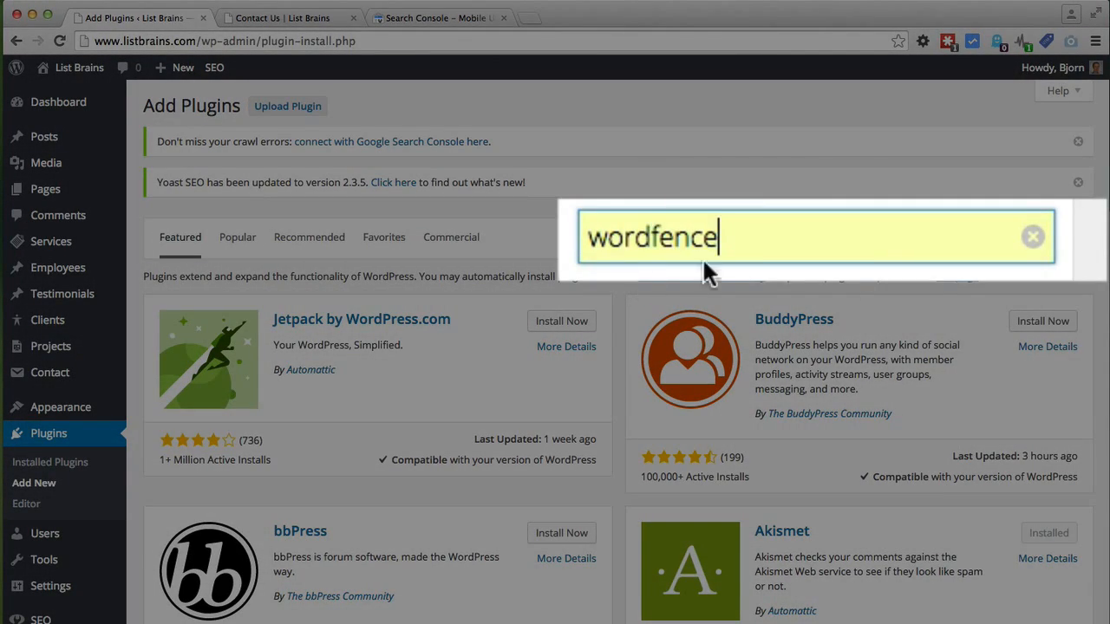
{"action": "key", "text": "Return"}
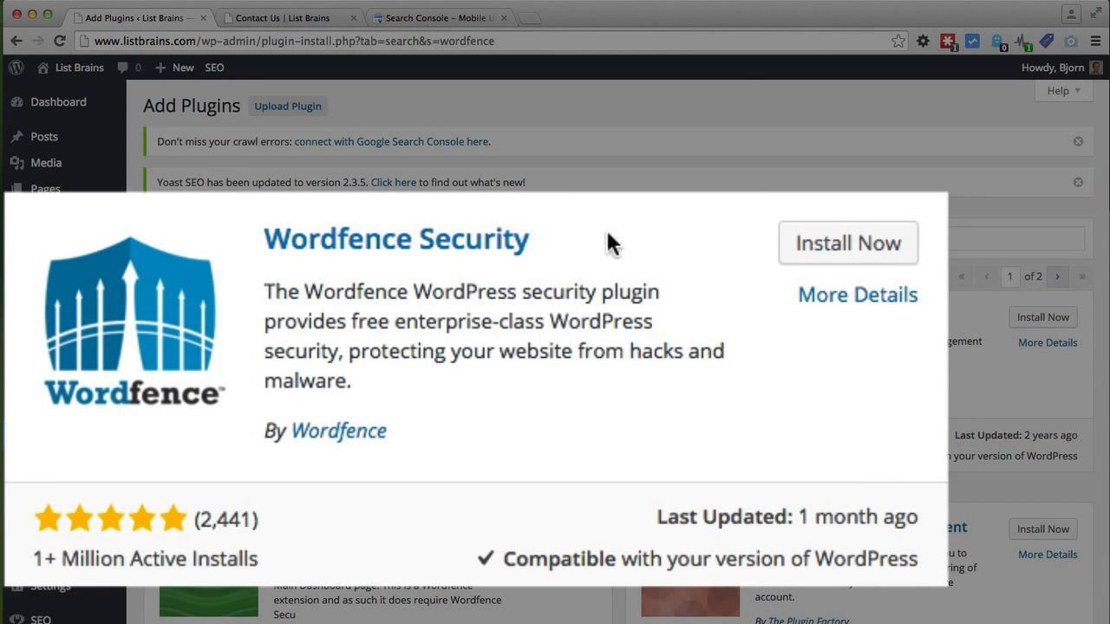
{"action": "left_click", "coordinate": [859, 249]}
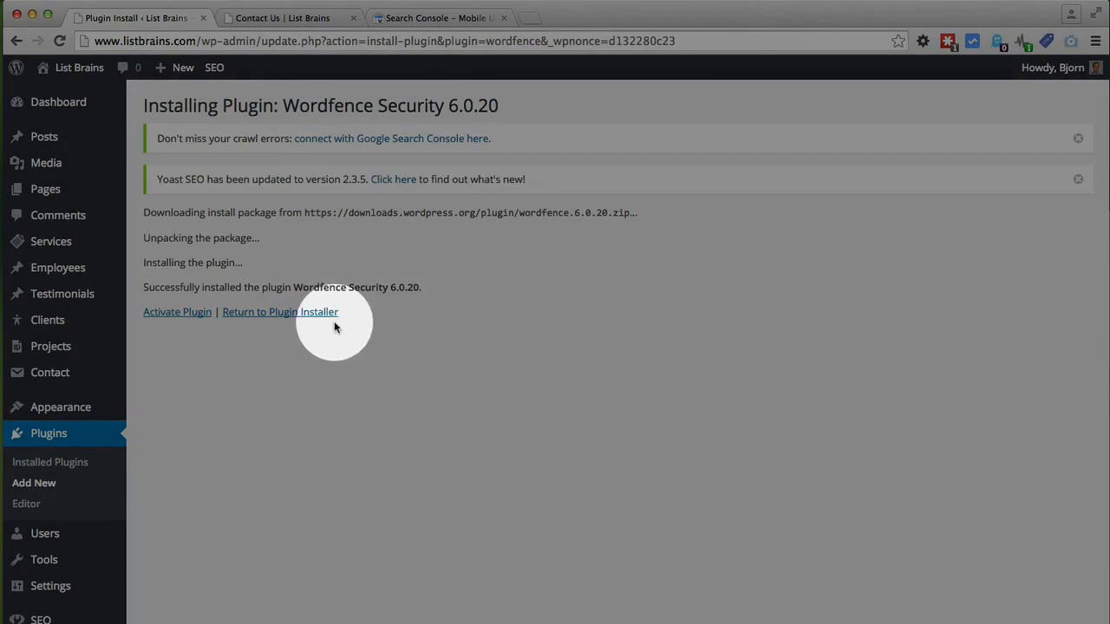
Step: Activate Wordfence and save the admin email for security alerts, opting out of the mailing list
{"action": "left_click", "coordinate": [182, 313]}
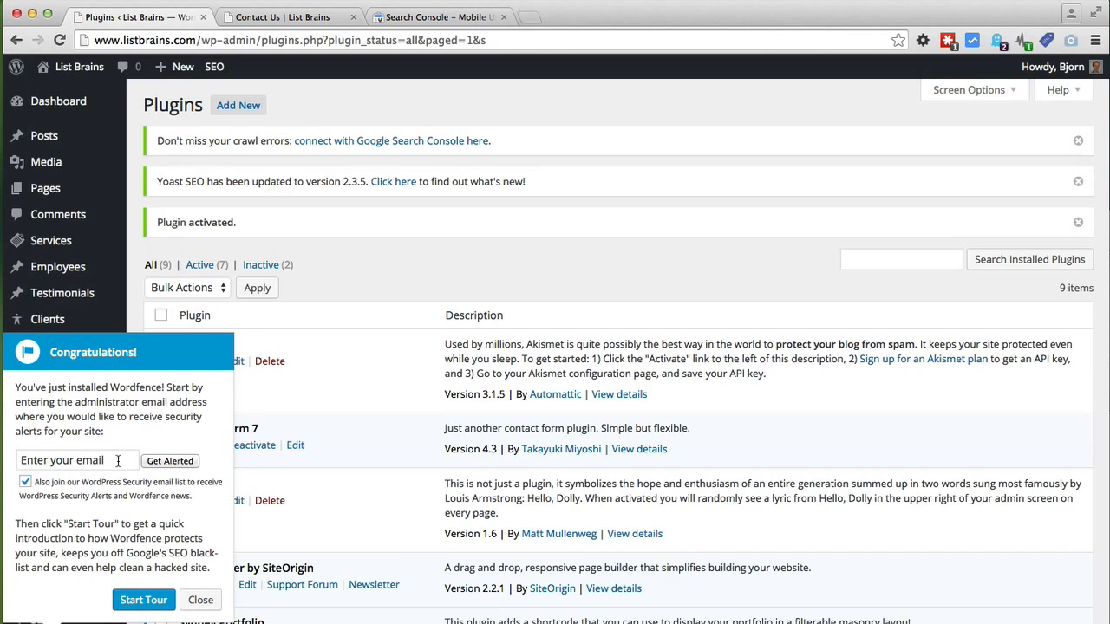
{"action": "left_click", "coordinate": [117, 460]}
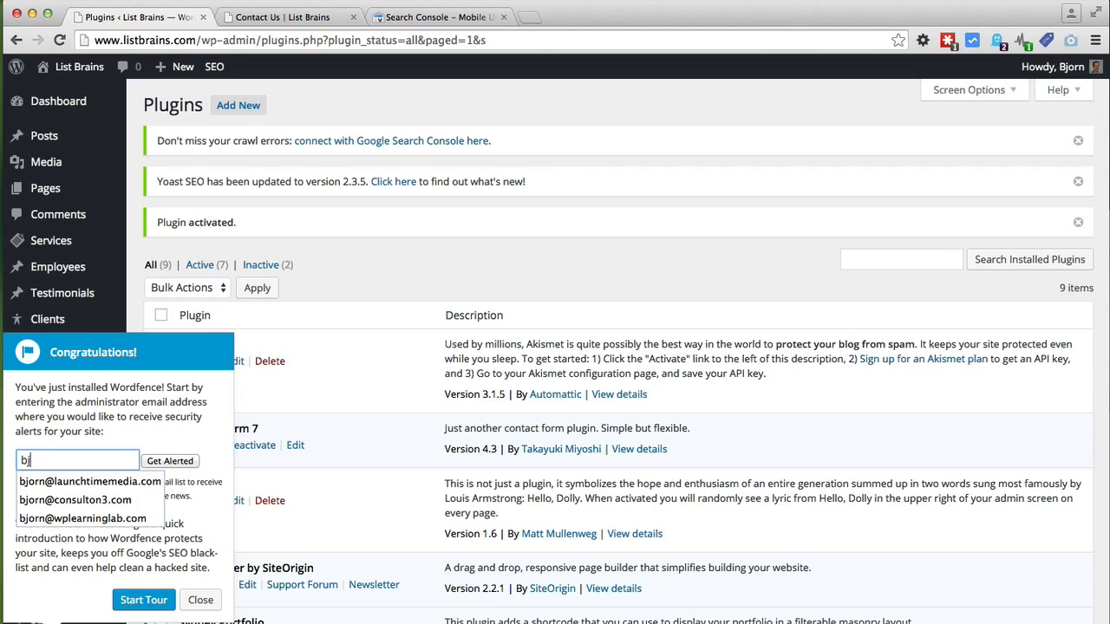
{"action": "left_click", "coordinate": [56, 519]}
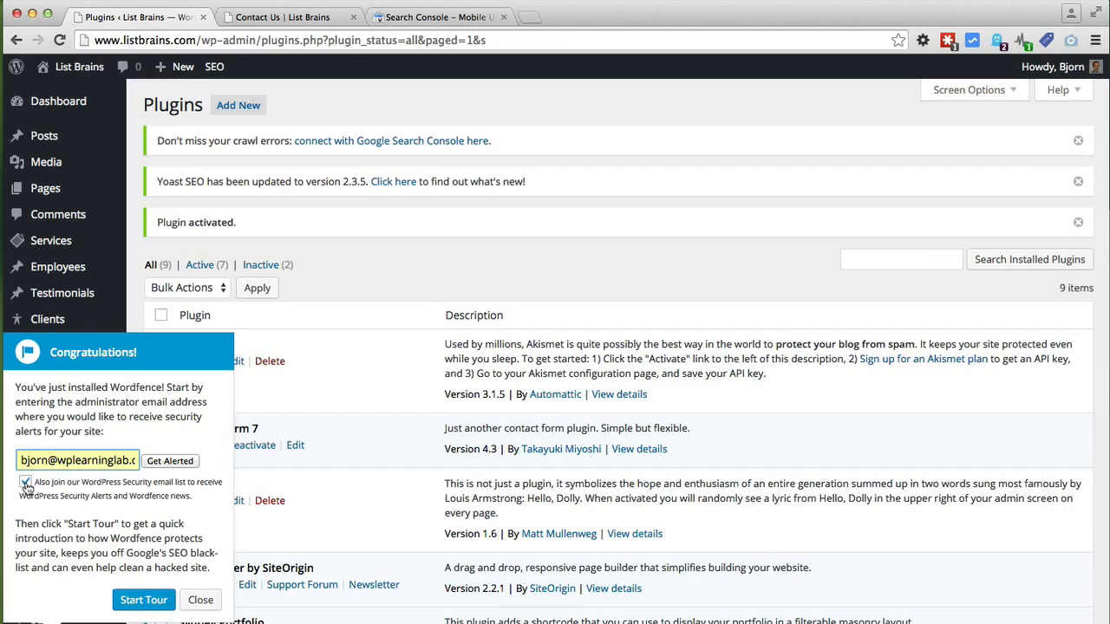
{"action": "left_click", "coordinate": [25, 484]}
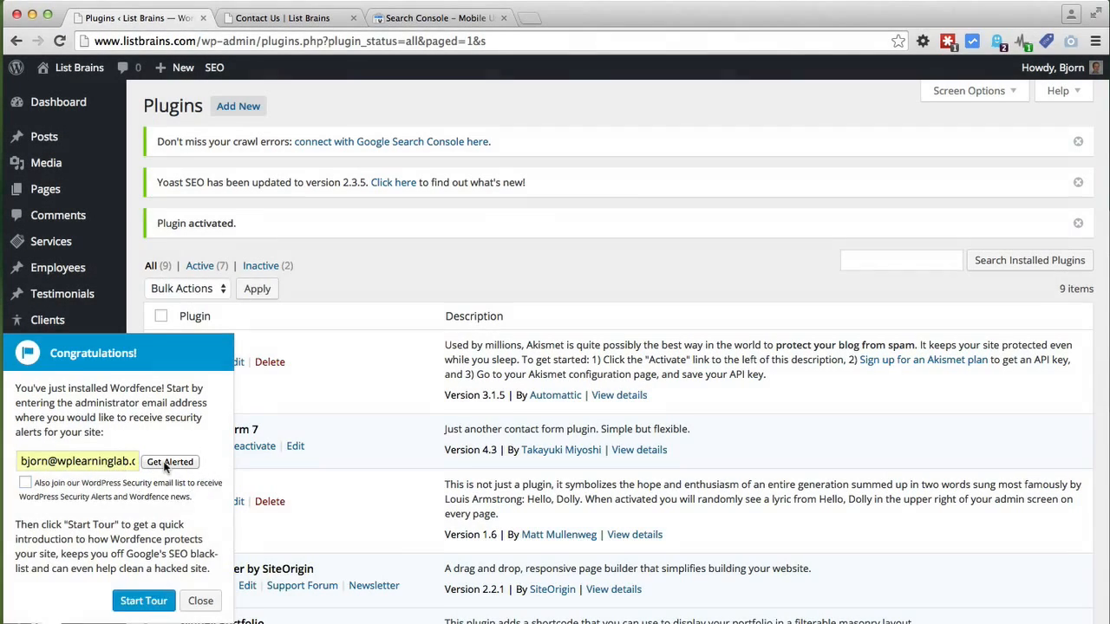
{"action": "left_click", "coordinate": [170, 462]}
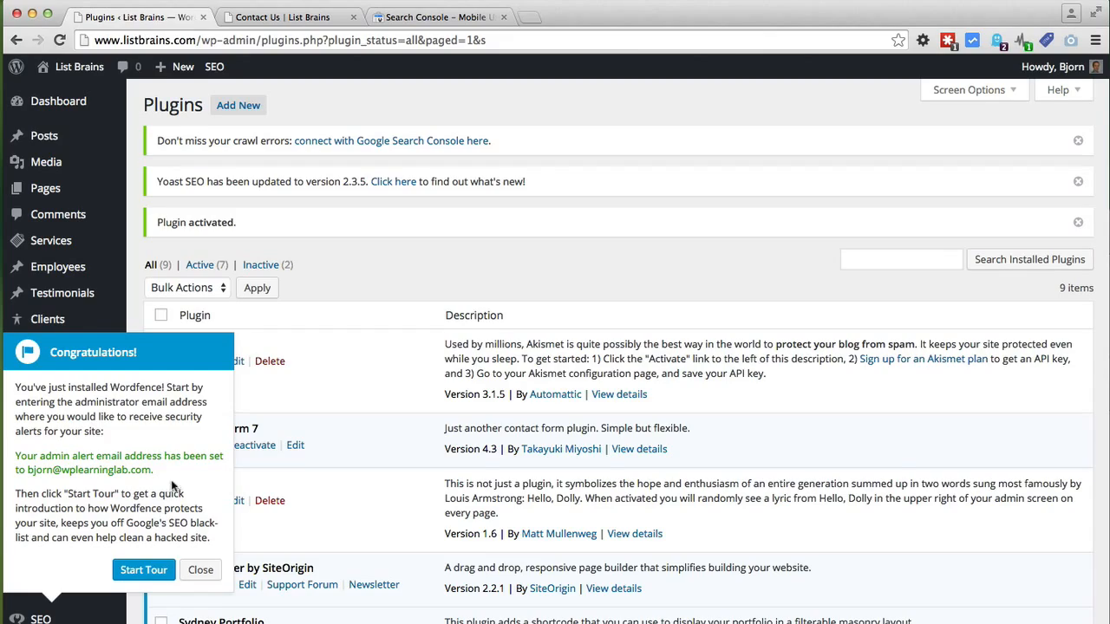
Step: Dismiss the Wordfence welcome popup and show the Wordfence menu pages
{"action": "left_click", "coordinate": [141, 573]}
{"action": "left_click", "coordinate": [198, 570]}
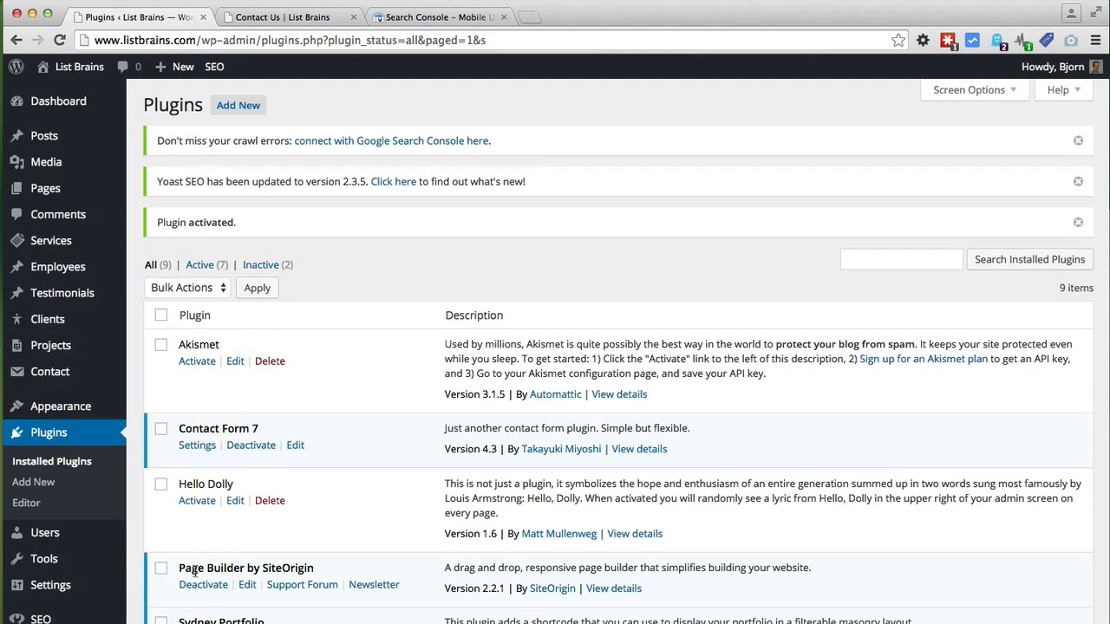
{"action": "scroll", "coordinate": [136, 596], "scroll_direction": "down", "scroll_amount": 3}
{"action": "scroll", "coordinate": [136, 597], "scroll_direction": "down", "scroll_amount": 1}
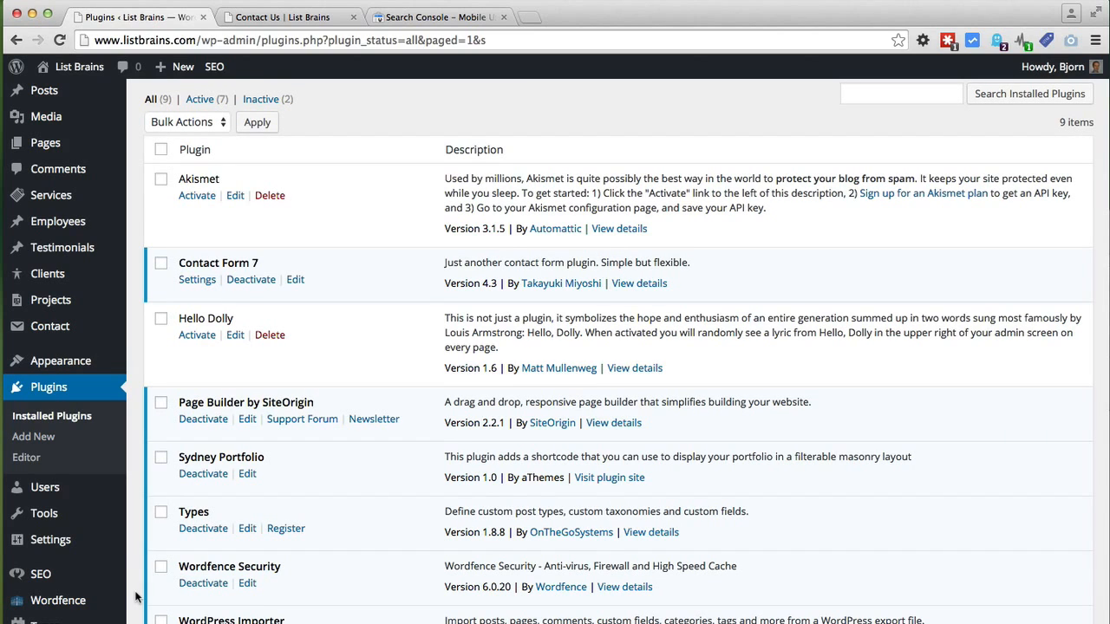
{"action": "left_click", "coordinate": [30, 607]}
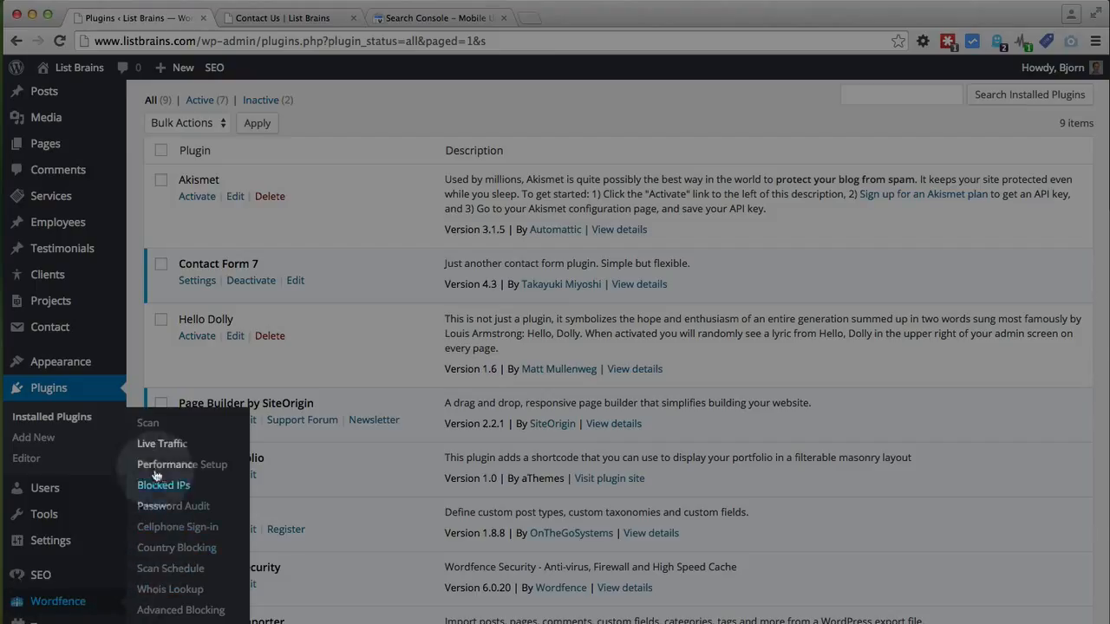
Step: Start a Wordfence scan from the Scan page and watch its summary
{"action": "left_click", "coordinate": [147, 424]}
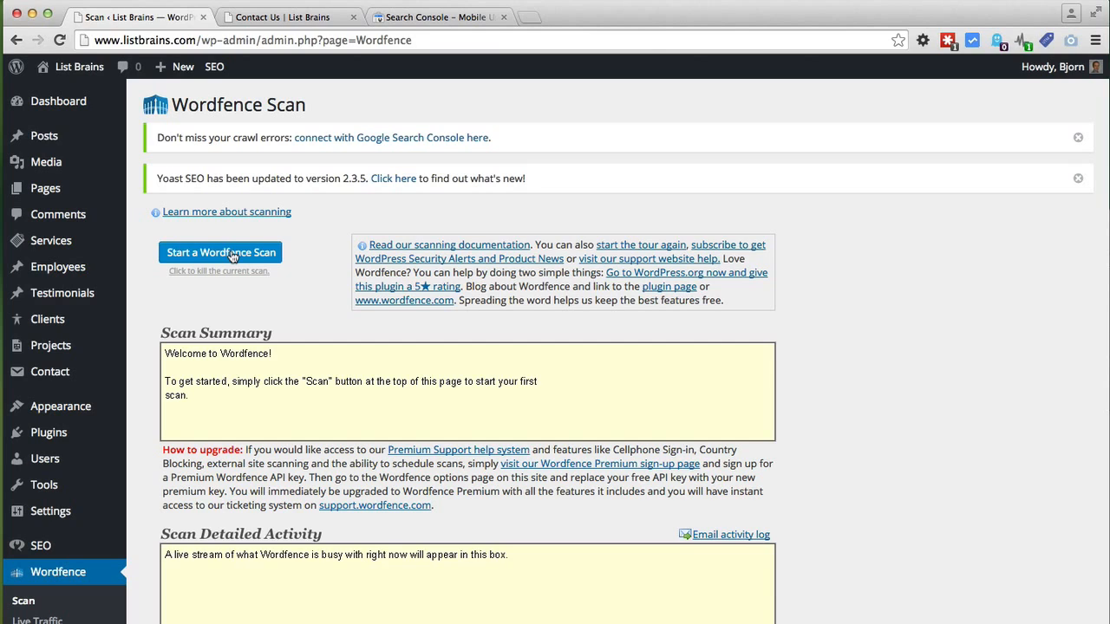
{"action": "left_click", "coordinate": [232, 255]}
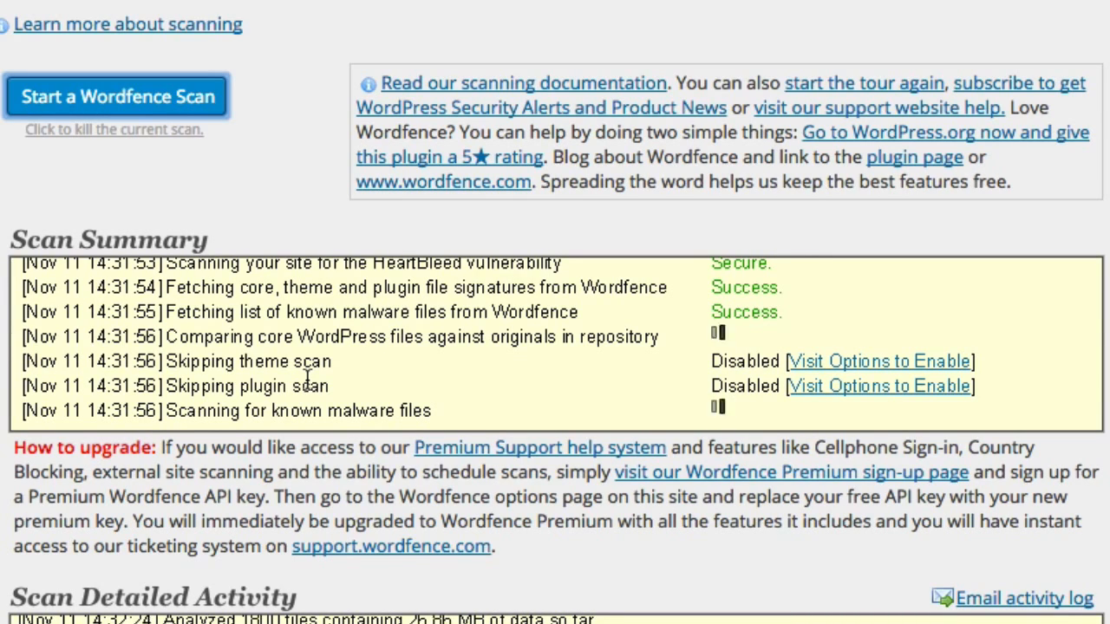
{"action": "scroll", "coordinate": [310, 379], "scroll_direction": "down", "scroll_amount": 3}
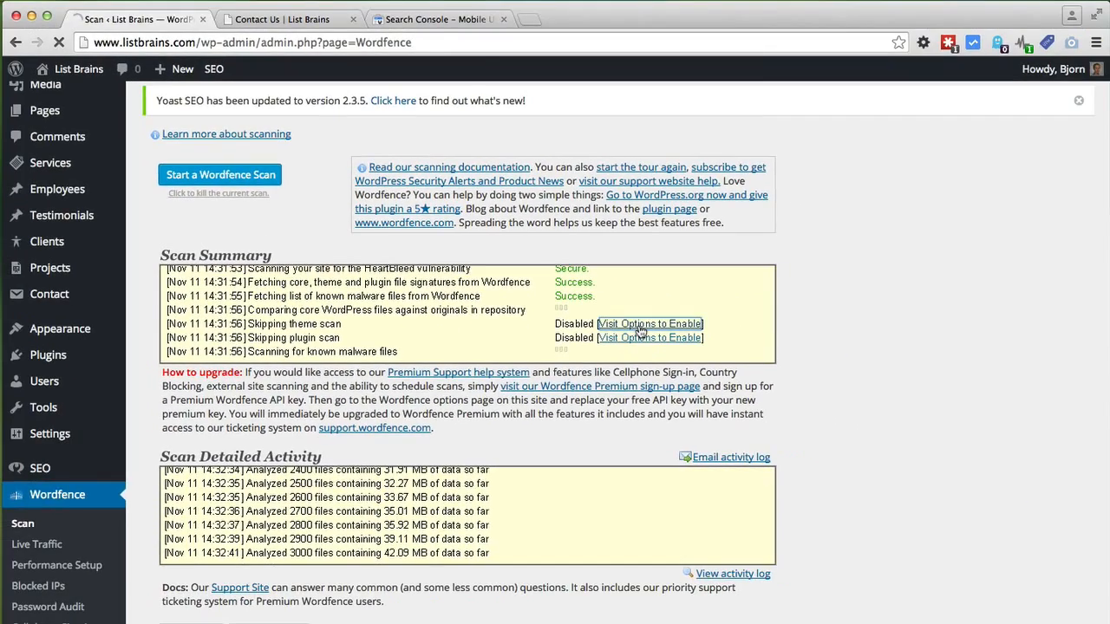
Step: Open Wordfence Options from the scan summary and accept automatic updates
{"action": "left_click", "coordinate": [864, 233]}
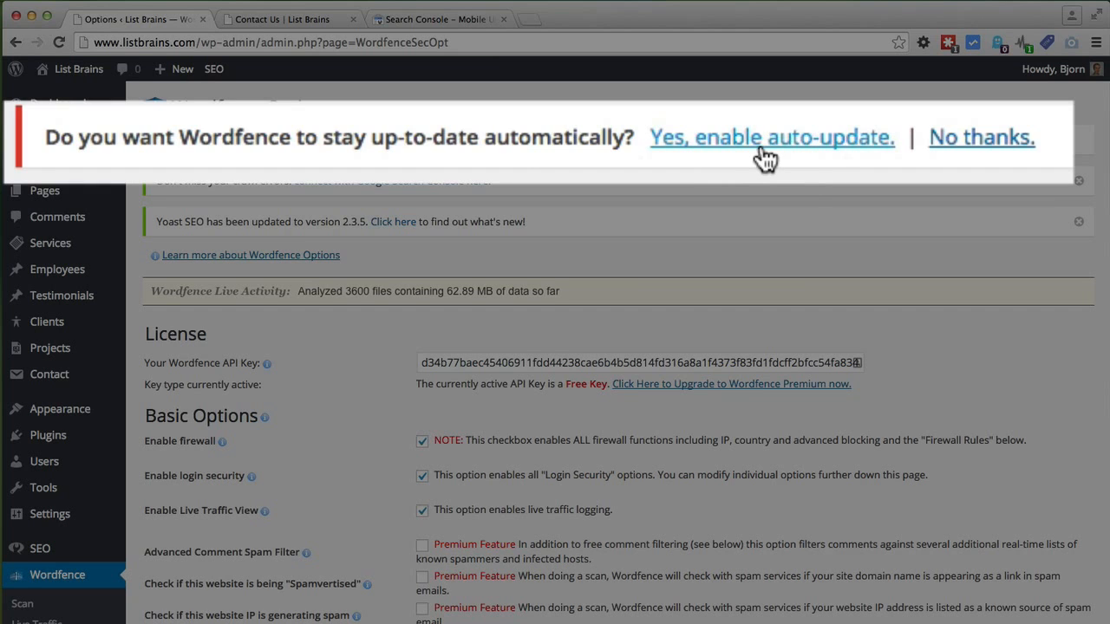
{"action": "left_click", "coordinate": [496, 144]}
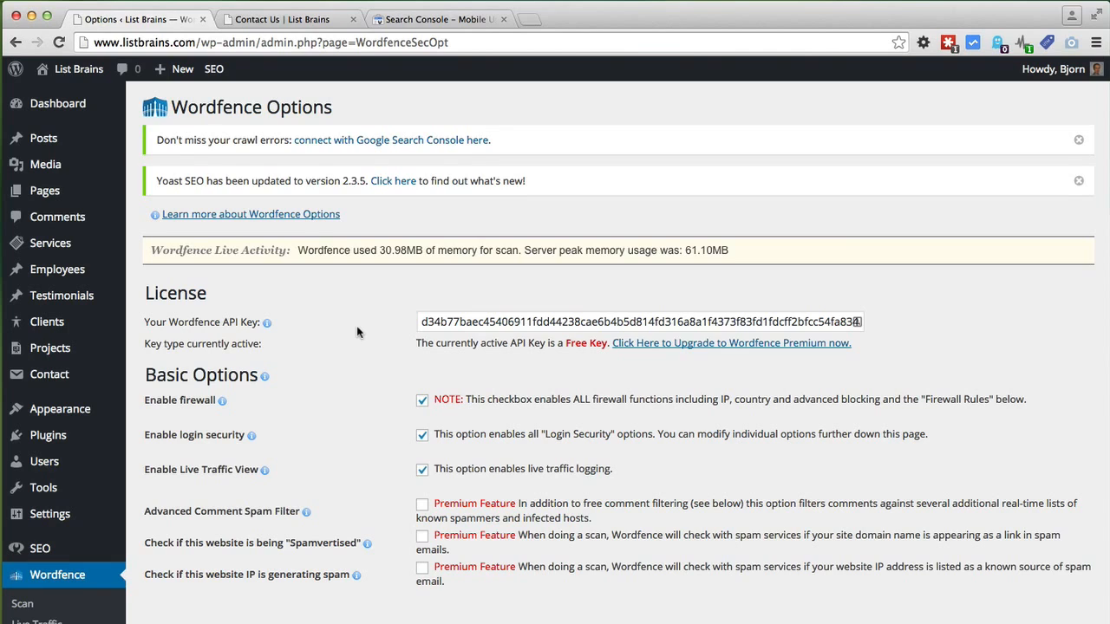
Step: Tick the theme files and plugin files checkboxes under 'Scans to include' in Wordfence Options
{"action": "scroll", "coordinate": [356, 333], "scroll_direction": "down", "scroll_amount": 5}
{"action": "scroll", "coordinate": [356, 333], "scroll_direction": "down", "scroll_amount": 1}
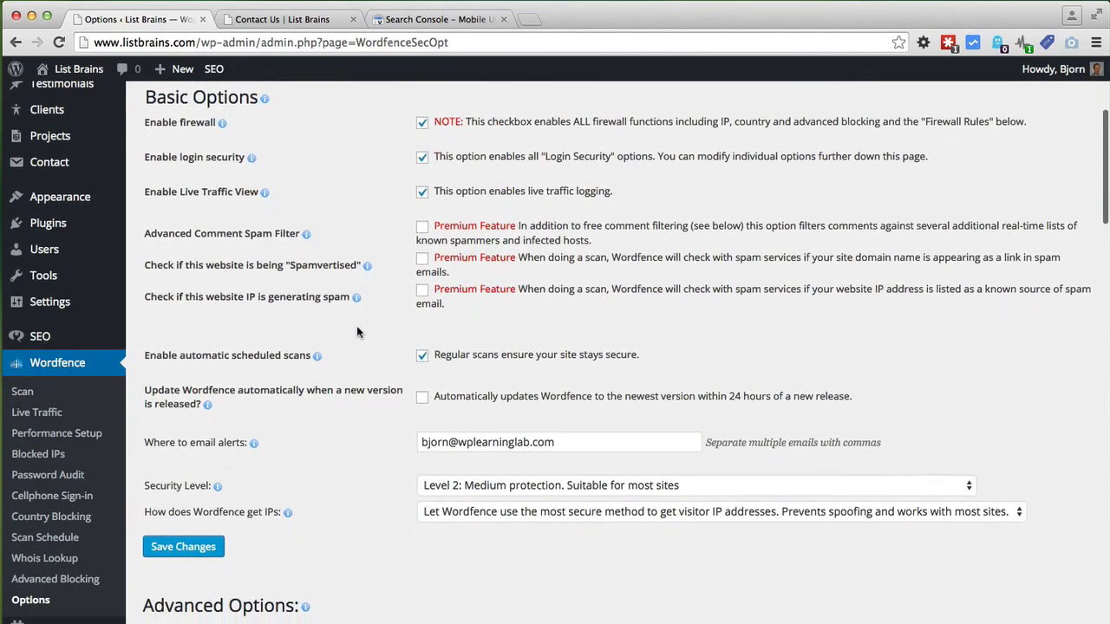
{"action": "scroll", "coordinate": [356, 332], "scroll_direction": "down", "scroll_amount": 5}
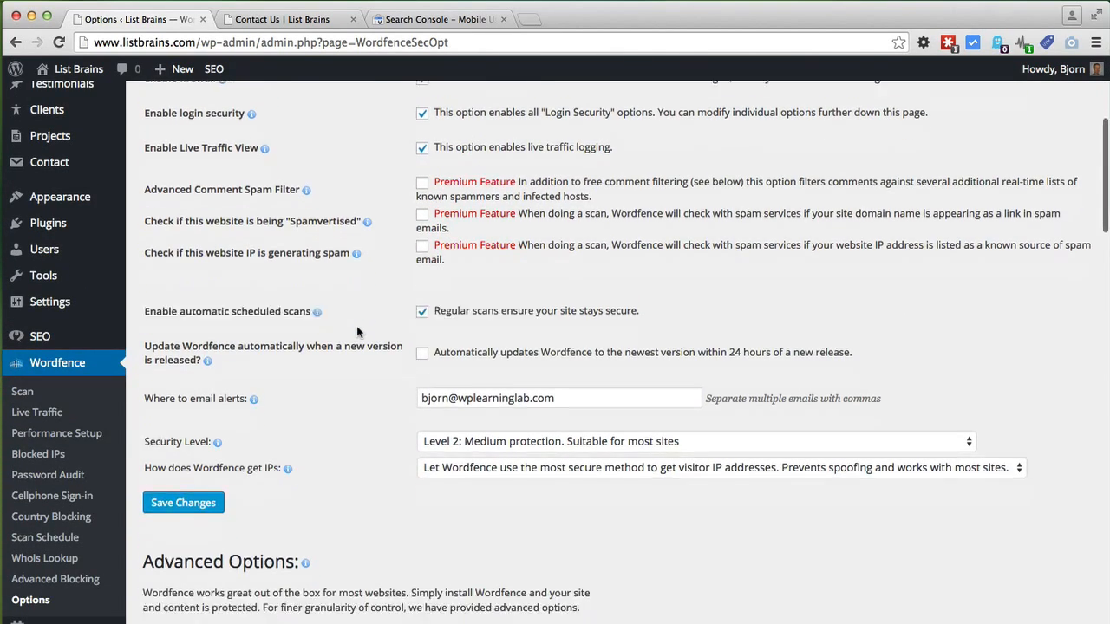
{"action": "scroll", "coordinate": [357, 332], "scroll_direction": "down", "scroll_amount": 6}
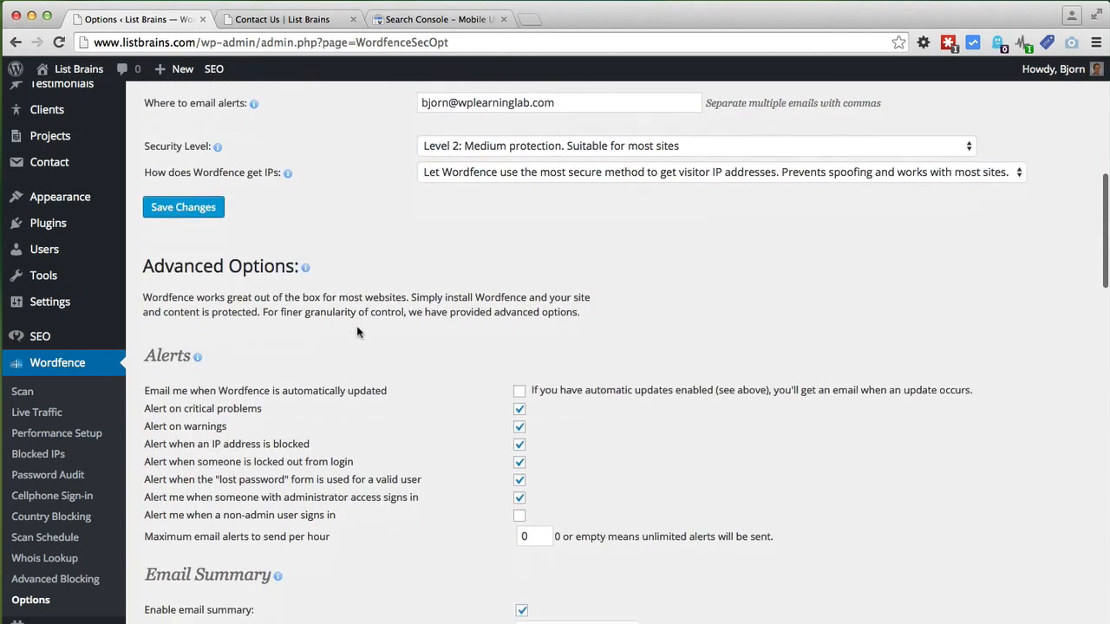
{"action": "scroll", "coordinate": [356, 332], "scroll_direction": "down", "scroll_amount": 4}
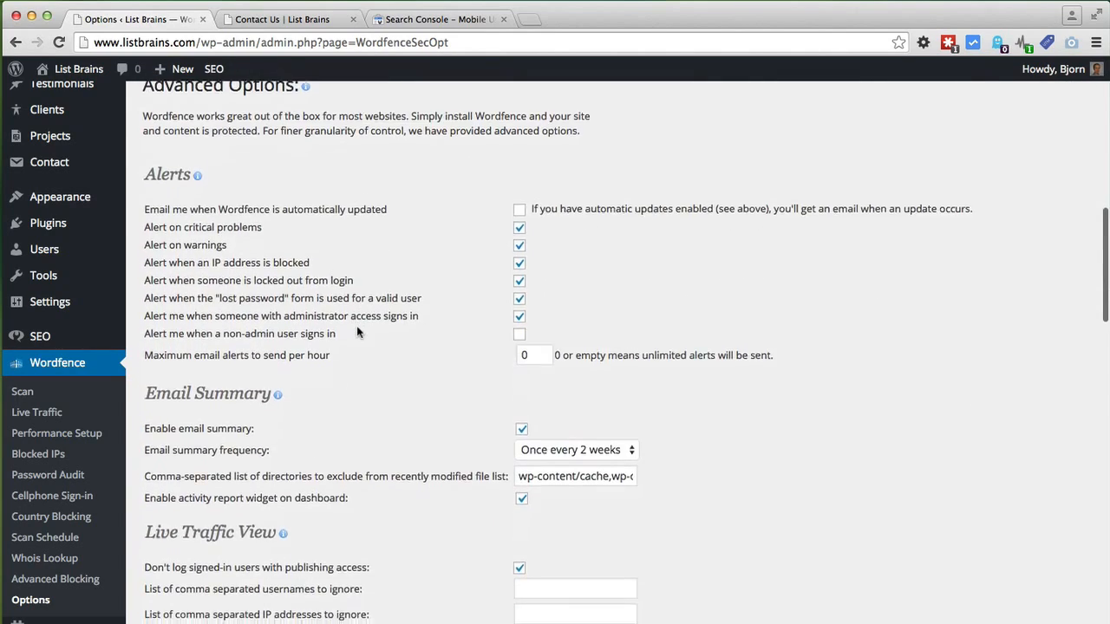
{"action": "scroll", "coordinate": [356, 327], "scroll_direction": "down", "scroll_amount": 3}
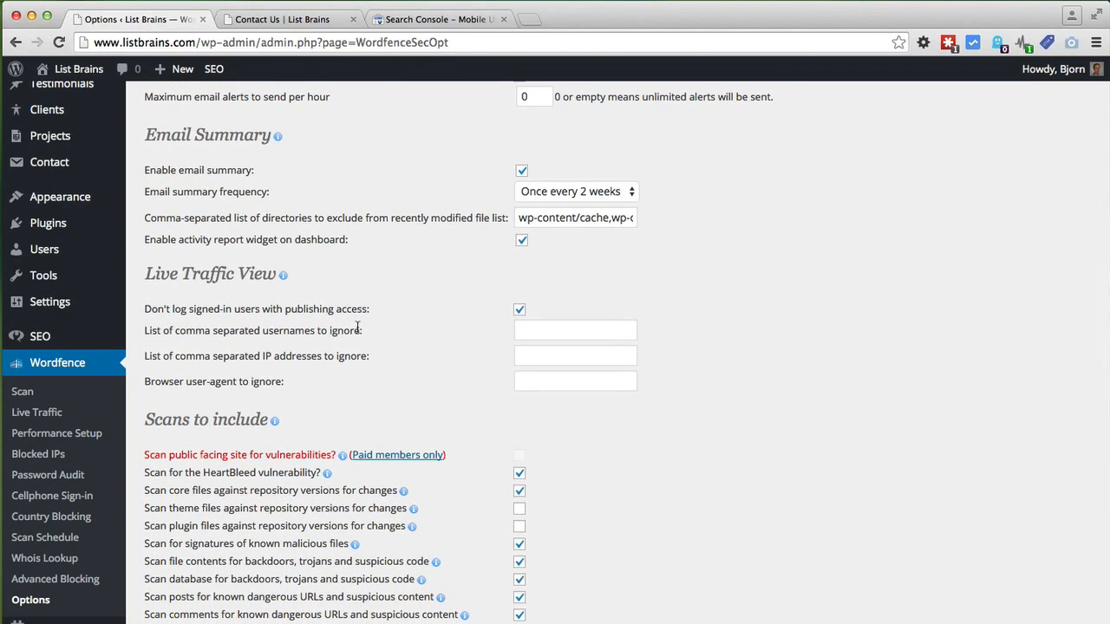
{"action": "scroll", "coordinate": [356, 327], "scroll_direction": "down", "scroll_amount": 5}
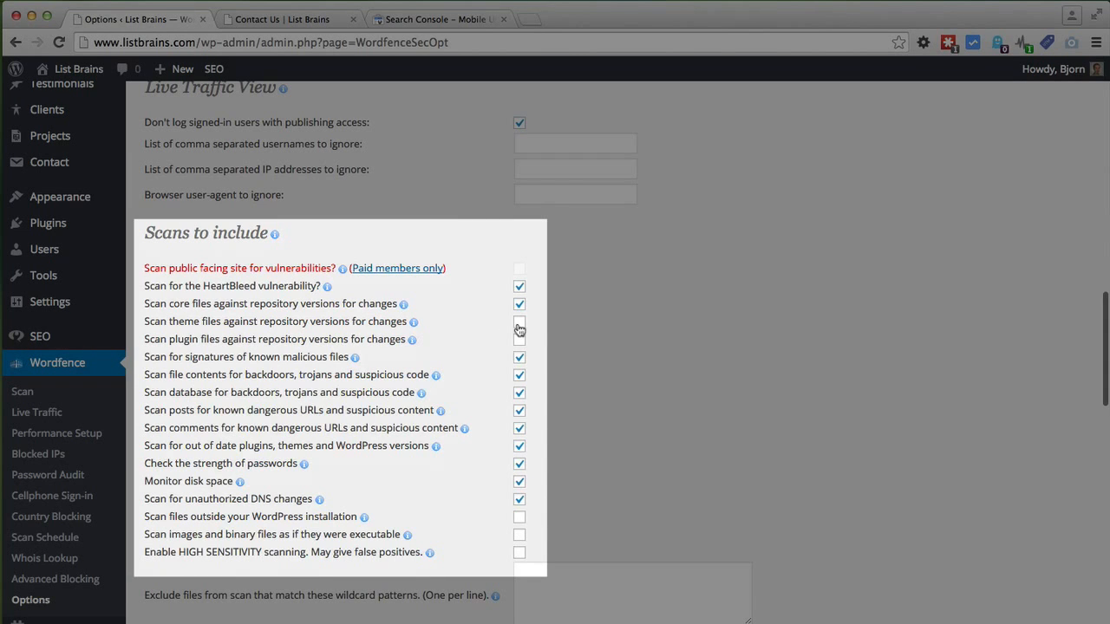
{"action": "left_click", "coordinate": [519, 326]}
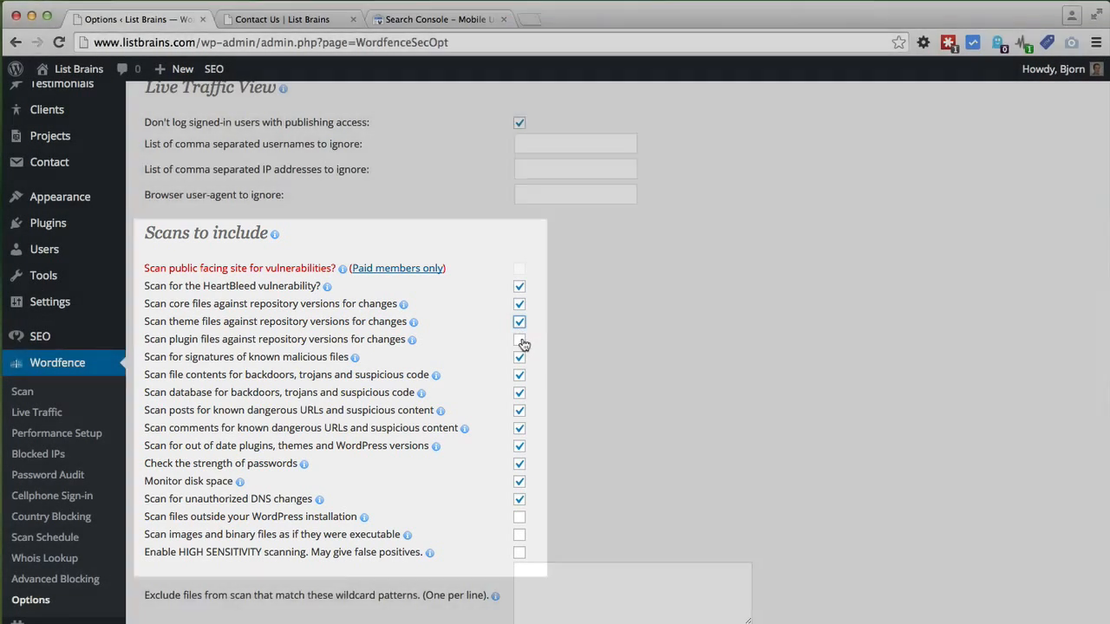
{"action": "left_click", "coordinate": [520, 340]}
{"action": "scroll", "coordinate": [484, 409], "scroll_direction": "down", "scroll_amount": 5}
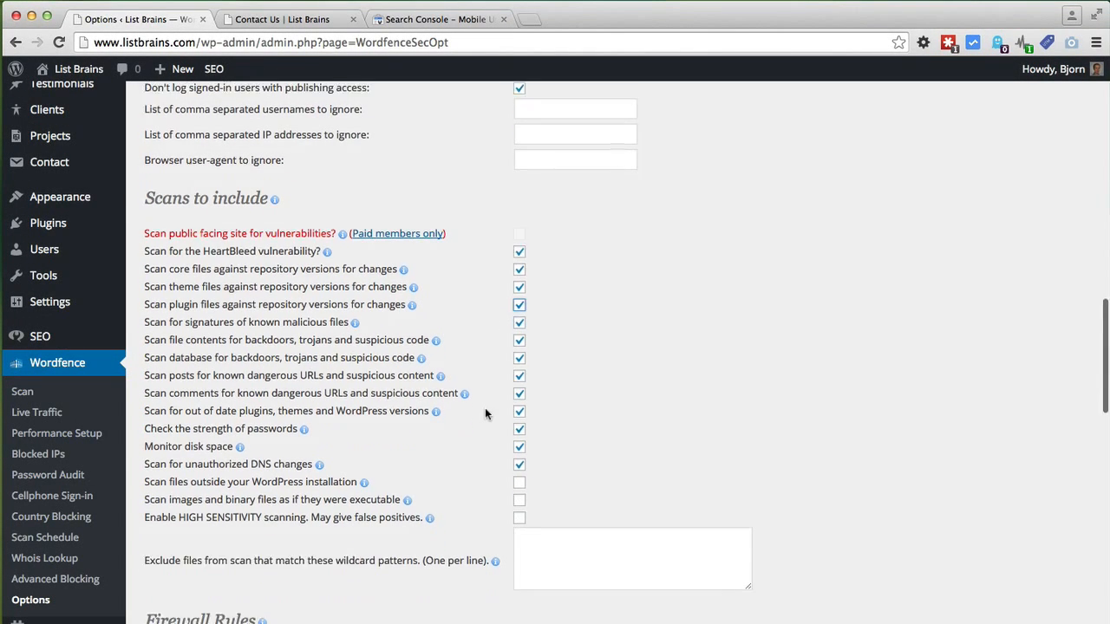
{"action": "scroll", "coordinate": [485, 413], "scroll_direction": "down", "scroll_amount": 6}
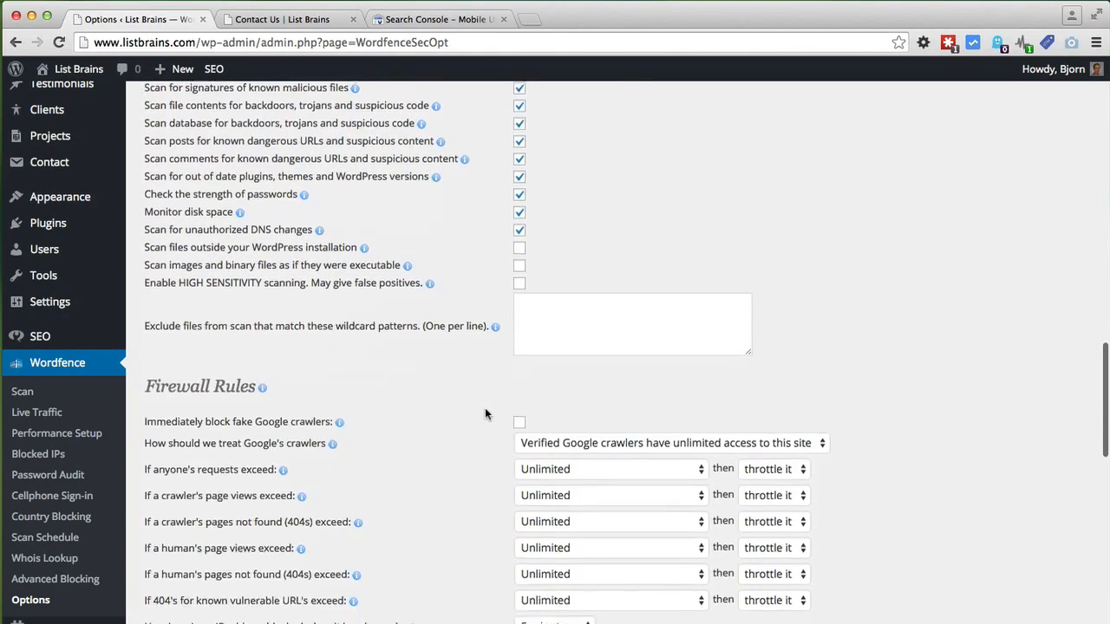
{"action": "scroll", "coordinate": [485, 415], "scroll_direction": "down", "scroll_amount": 6}
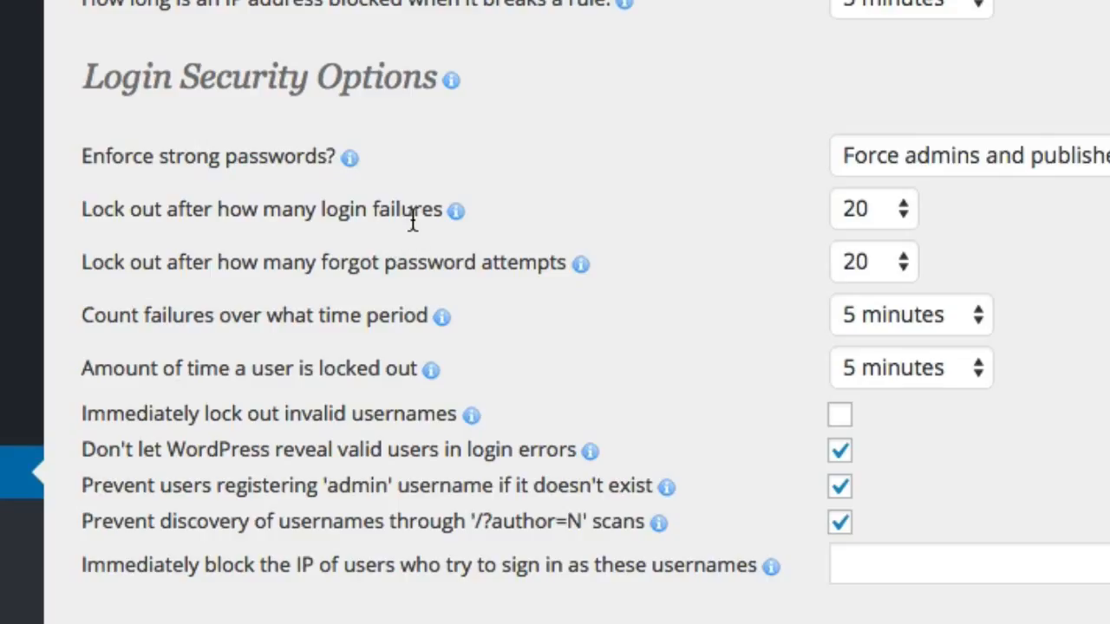
Step: Lock users out after 3 login failures and 2 forgotten-password attempts
{"action": "left_click", "coordinate": [902, 212]}
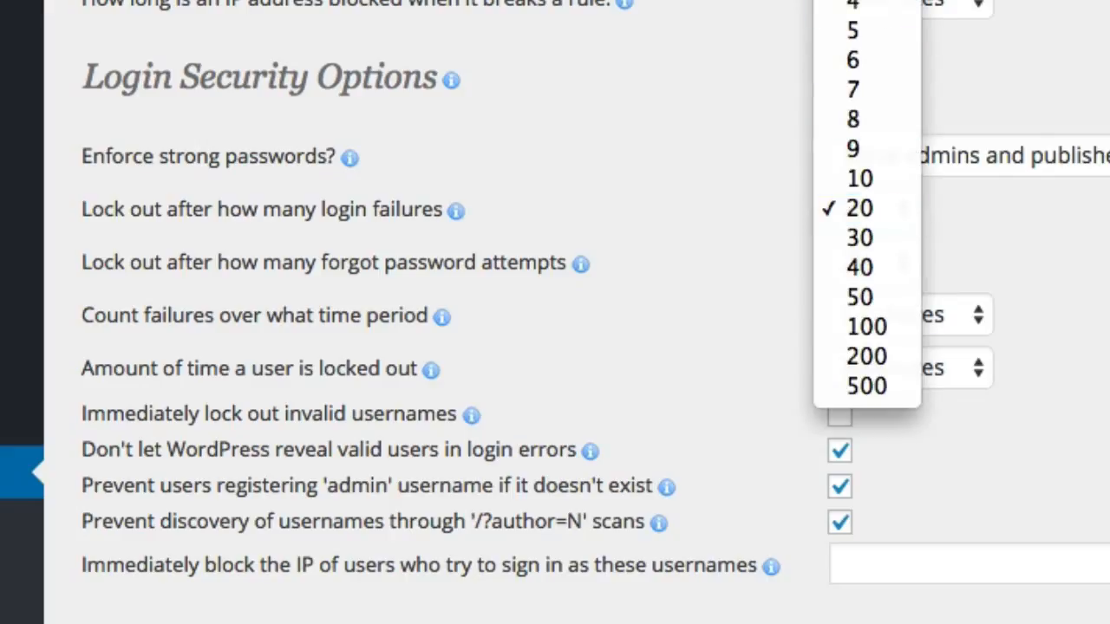
{"action": "left_click", "coordinate": [854, 0]}
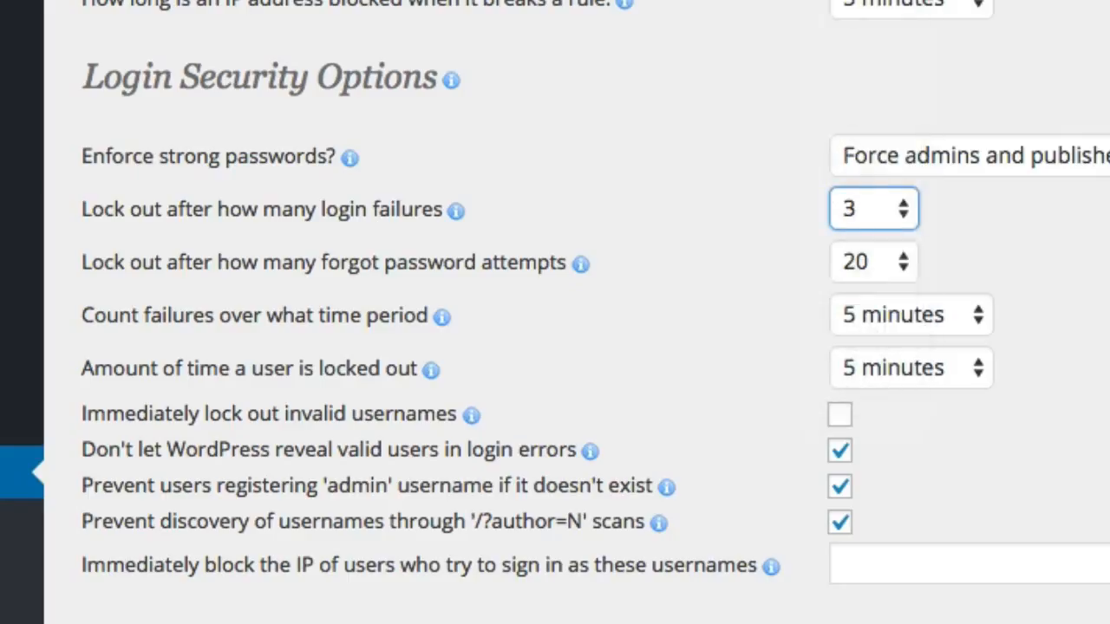
{"action": "left_click", "coordinate": [716, 284]}
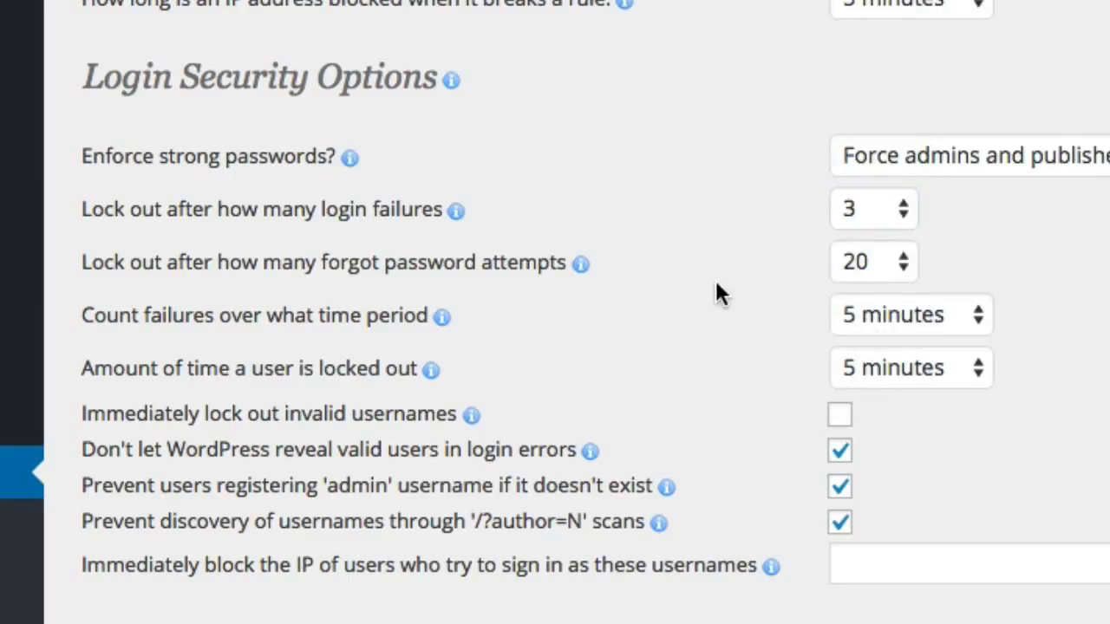
{"action": "left_click", "coordinate": [899, 267]}
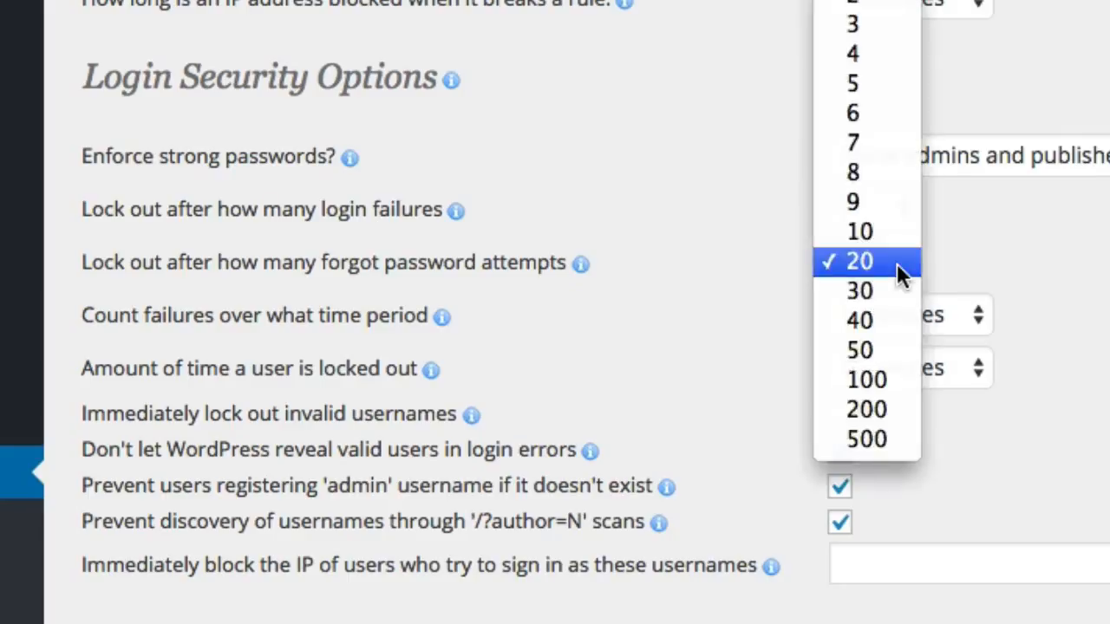
{"action": "left_click", "coordinate": [882, 8]}
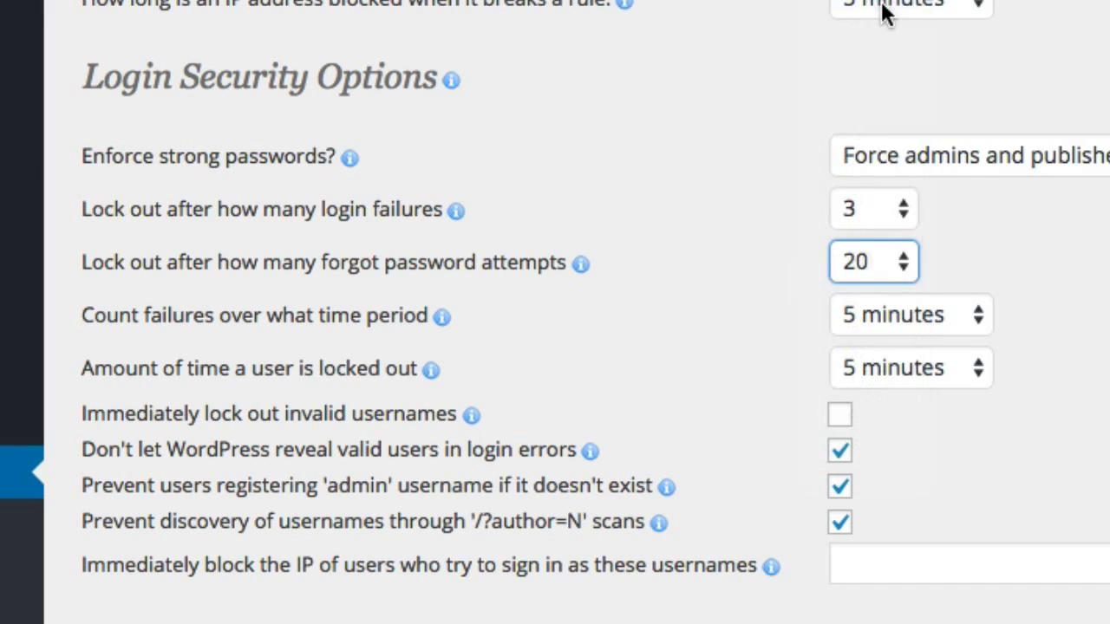
{"action": "scroll", "coordinate": [723, 290], "scroll_direction": "down", "scroll_amount": 1}
{"action": "scroll", "coordinate": [720, 303], "scroll_direction": "down", "scroll_amount": 4}
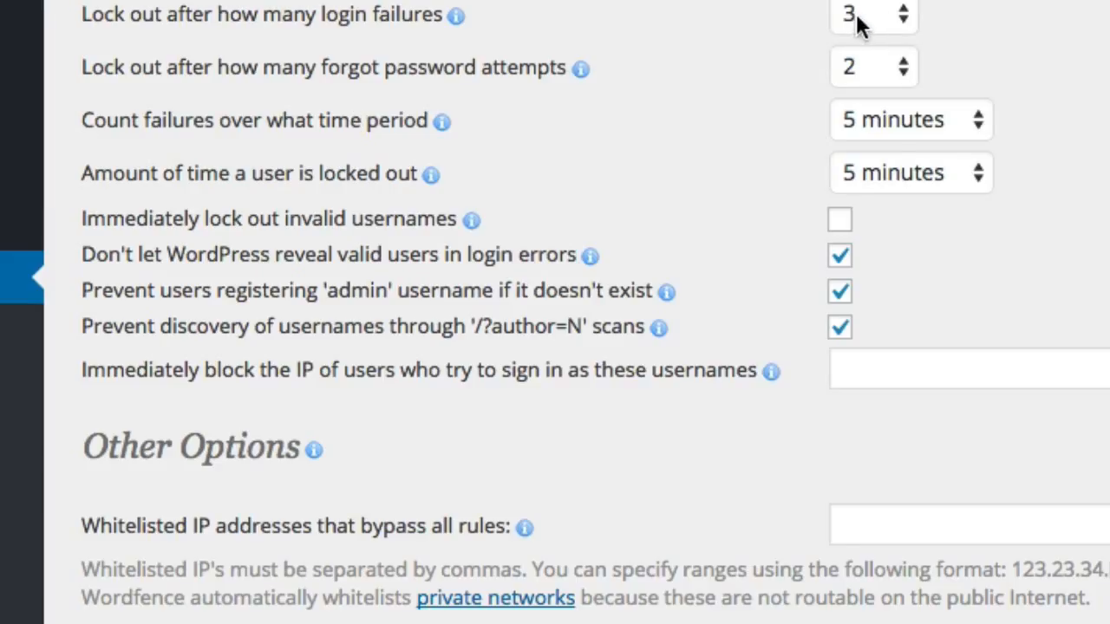
Step: Keep counting failures over 5 minutes and set the lockout duration to 20 days
{"action": "left_click", "coordinate": [891, 139]}
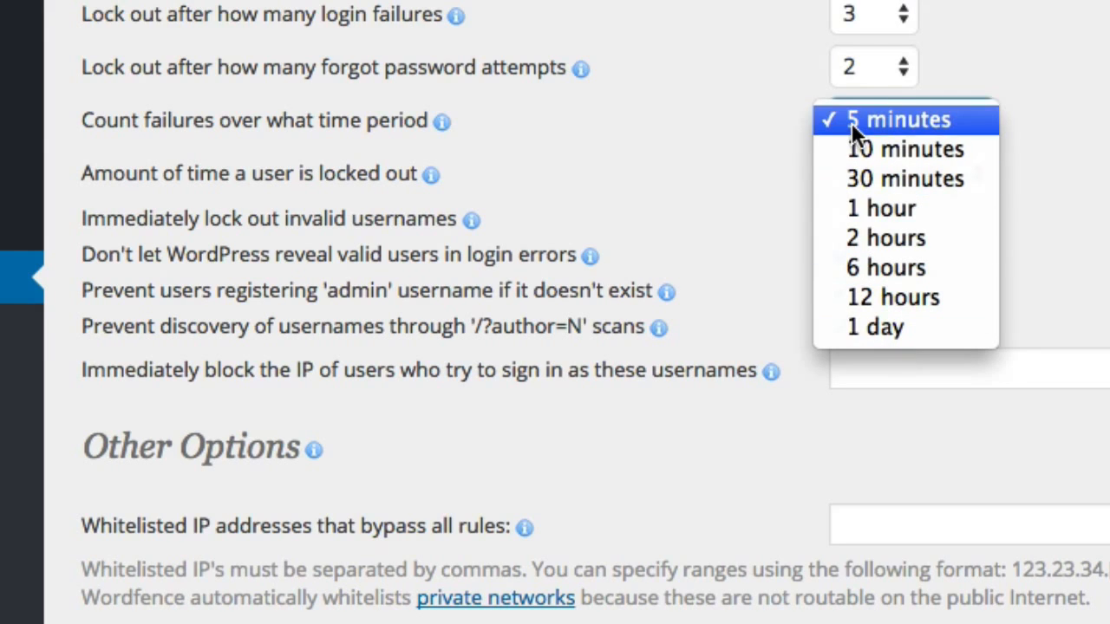
{"action": "left_click", "coordinate": [738, 153]}
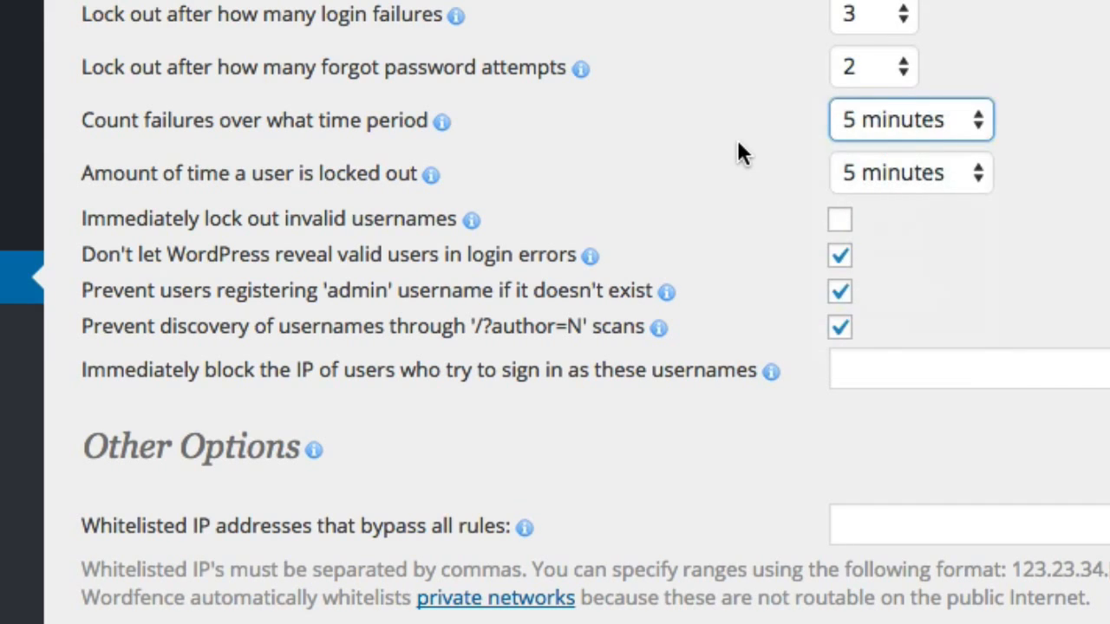
{"action": "scroll", "coordinate": [740, 153], "scroll_direction": "down", "scroll_amount": 2}
{"action": "left_click", "coordinate": [771, 106]}
{"action": "scroll", "coordinate": [771, 105], "scroll_direction": "down", "scroll_amount": 1}
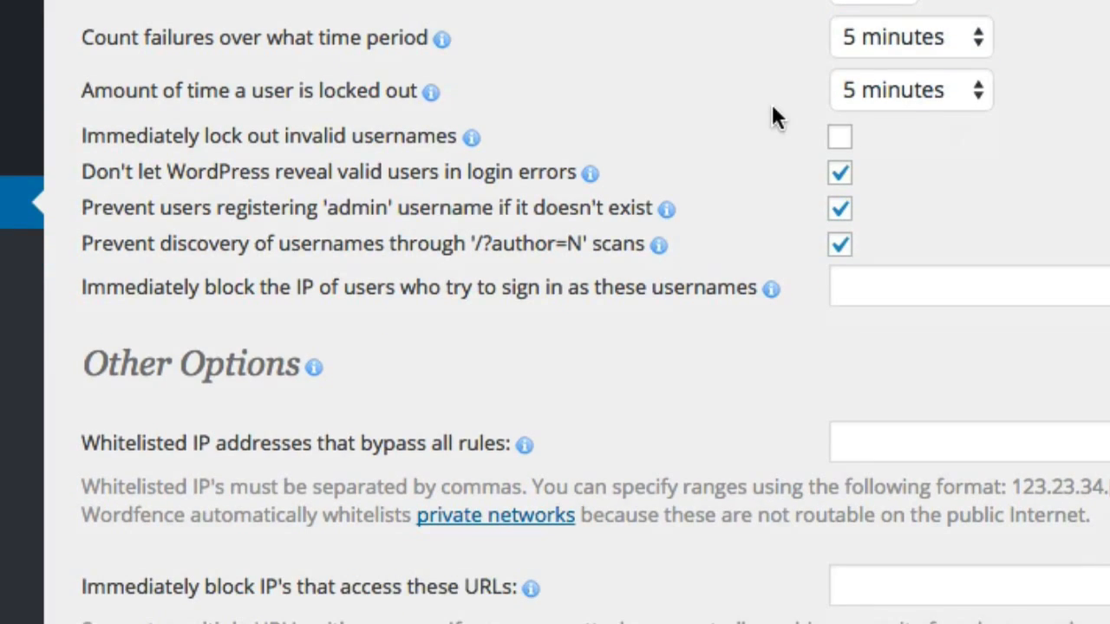
{"action": "left_click", "coordinate": [978, 107]}
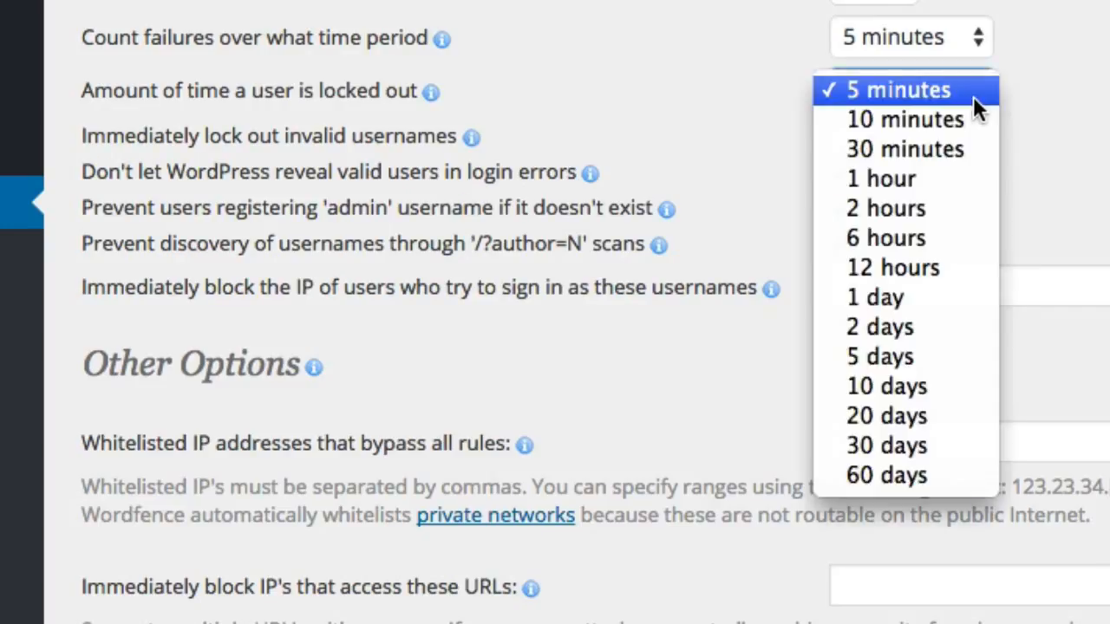
{"action": "left_click", "coordinate": [918, 414]}
{"action": "left_click", "coordinate": [946, 181]}
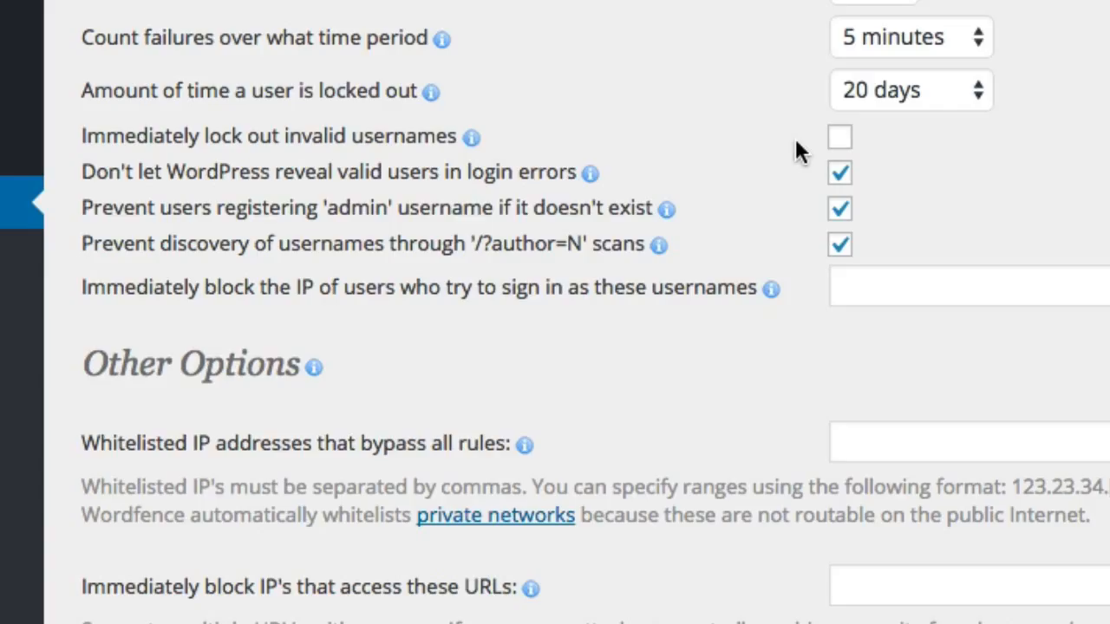
Step: Enable immediate lockout of invalid usernames and block the usernames admin, listbrains.com and listbrains
{"action": "scroll", "coordinate": [846, 52], "scroll_direction": "down", "scroll_amount": 2}
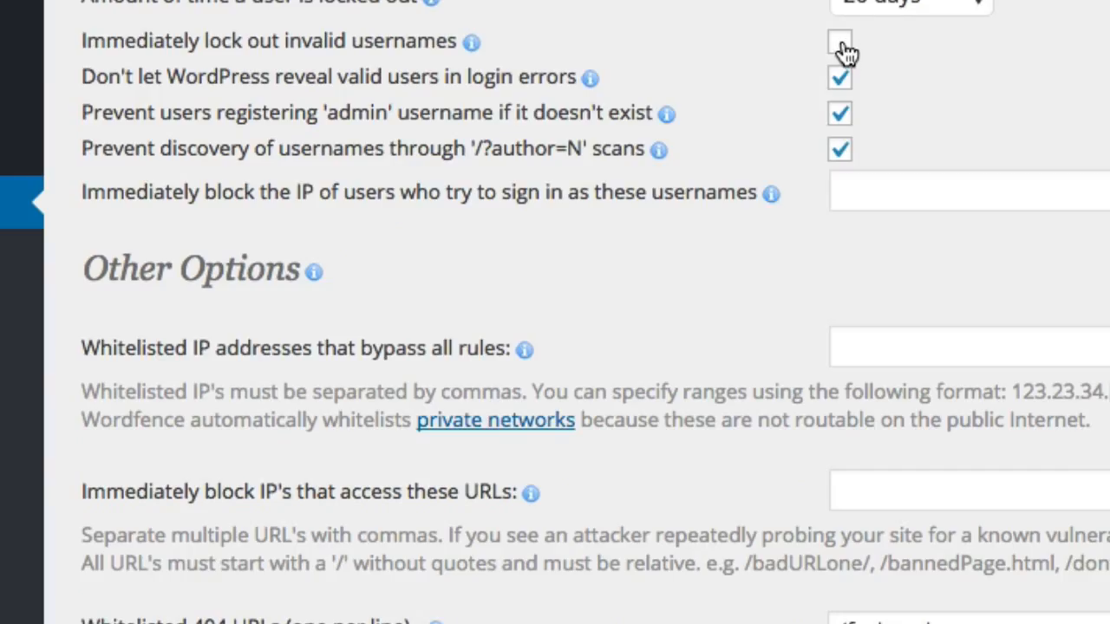
{"action": "left_click", "coordinate": [841, 45]}
{"action": "left_click", "coordinate": [853, 187]}
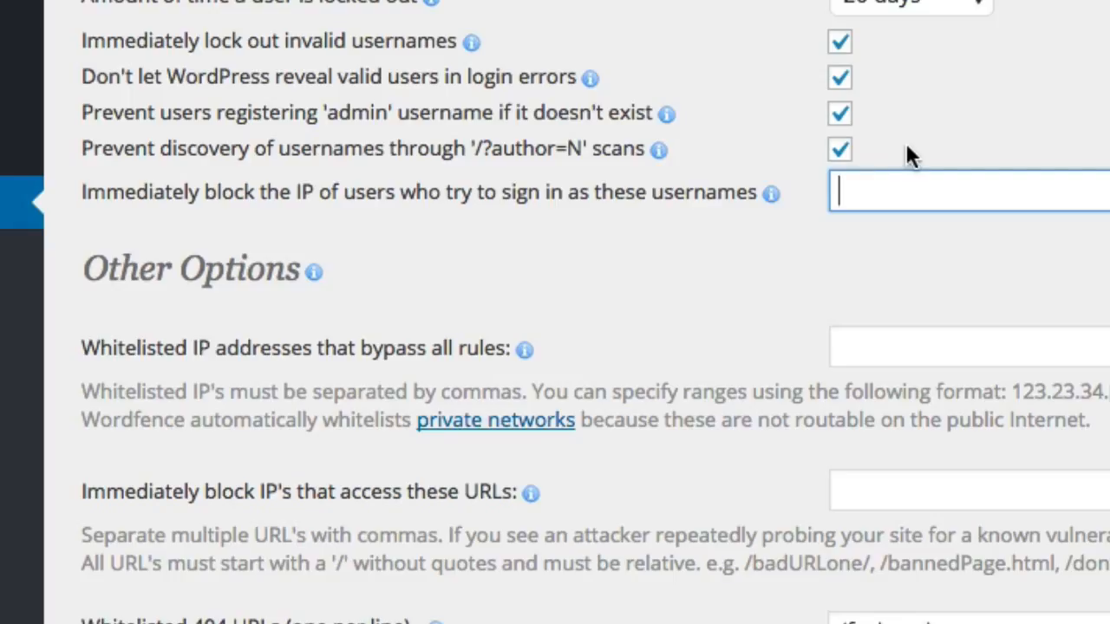
{"action": "type", "text": "admin"}
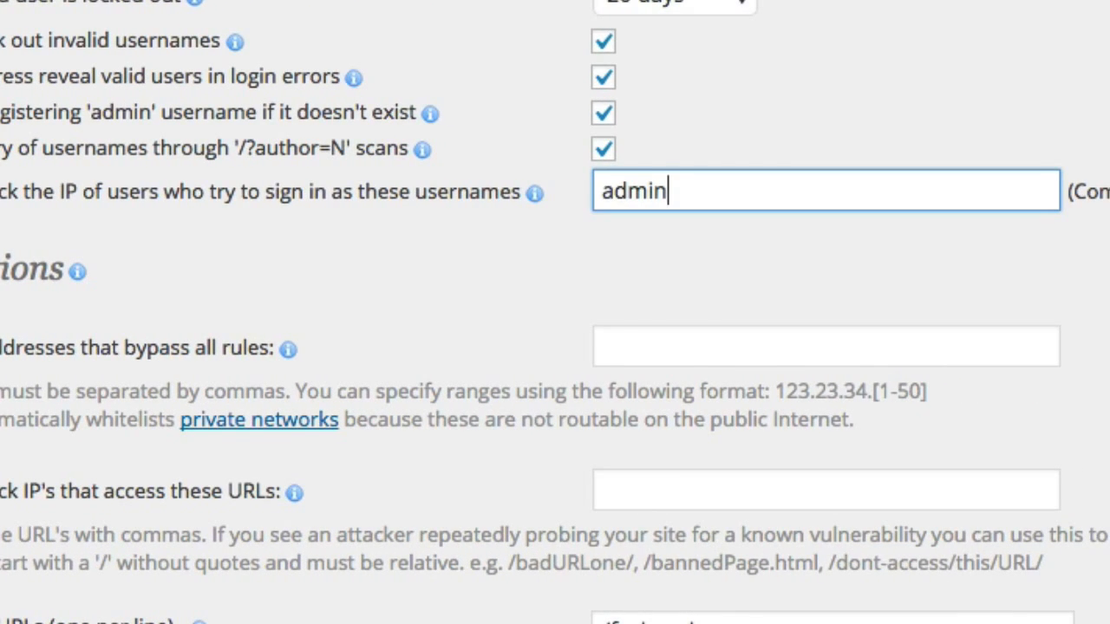
{"action": "type", "text": ","}
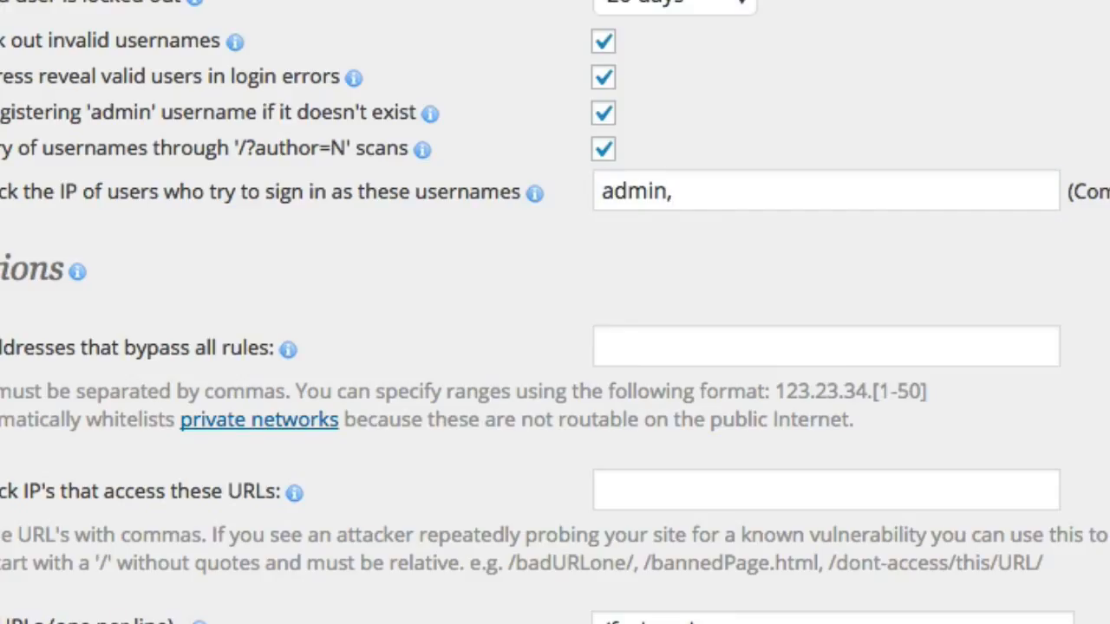
{"action": "left_click", "coordinate": [728, 185]}
{"action": "type", "text": "listbrains.com"}
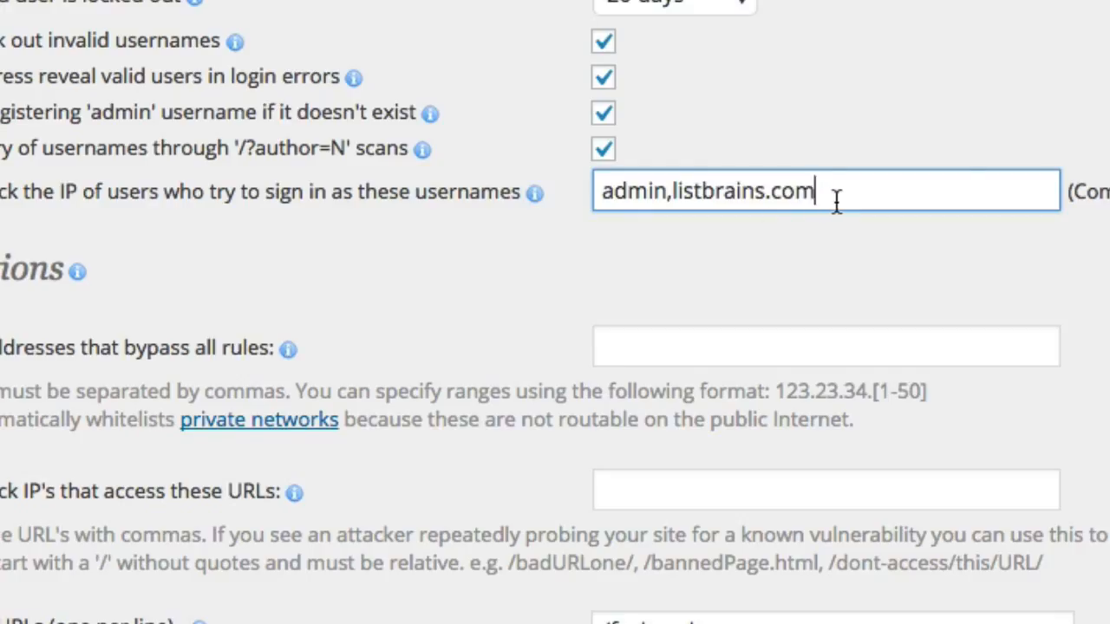
{"action": "type", "text": ","}
{"action": "type", "text": "listbrains.com"}
{"action": "key", "text": "BackSpace"}
{"action": "key", "text": "BackSpace"}
{"action": "key", "text": "BackSpace"}
{"action": "key", "text": "BackSpace"}
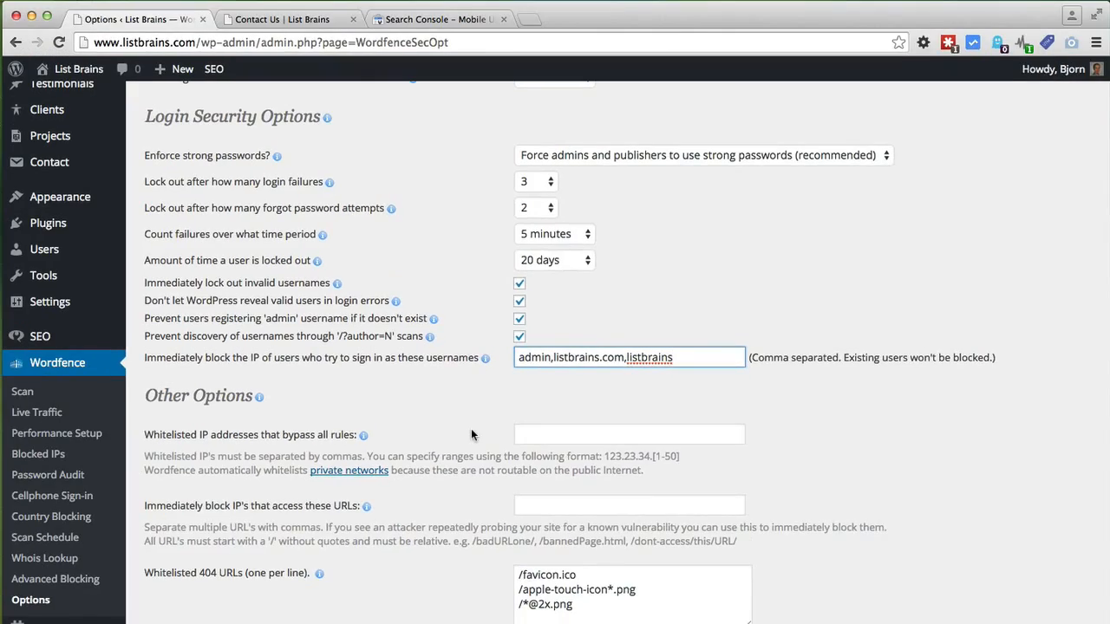
Step: Save the Wordfence options with Save Changes at the bottom of the page
{"action": "scroll", "coordinate": [471, 434], "scroll_direction": "down", "scroll_amount": 5}
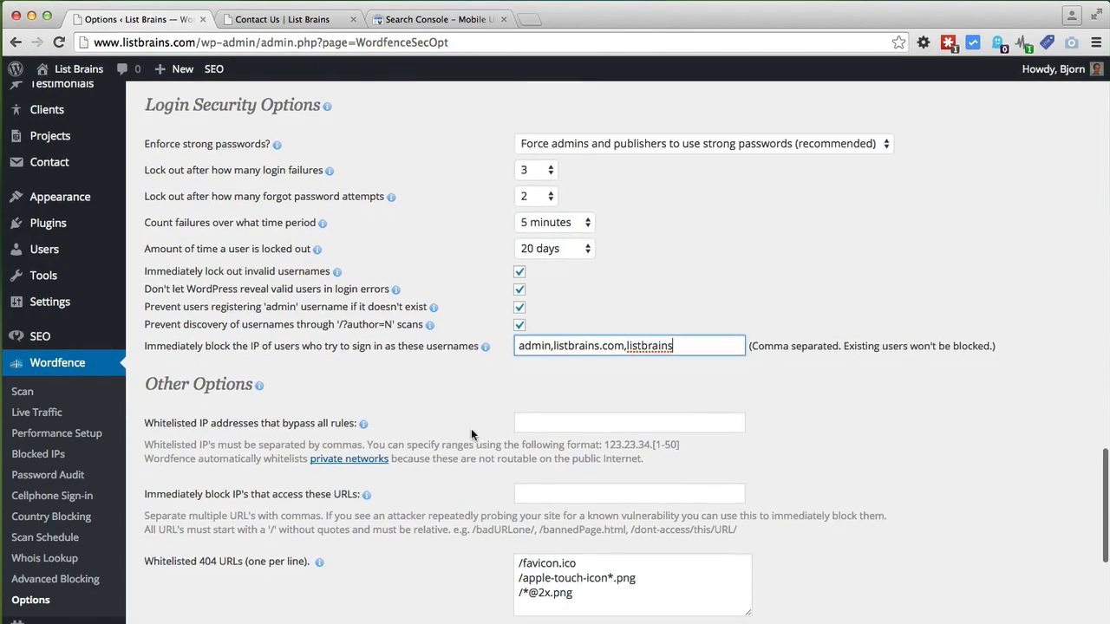
{"action": "scroll", "coordinate": [471, 435], "scroll_direction": "down", "scroll_amount": 7}
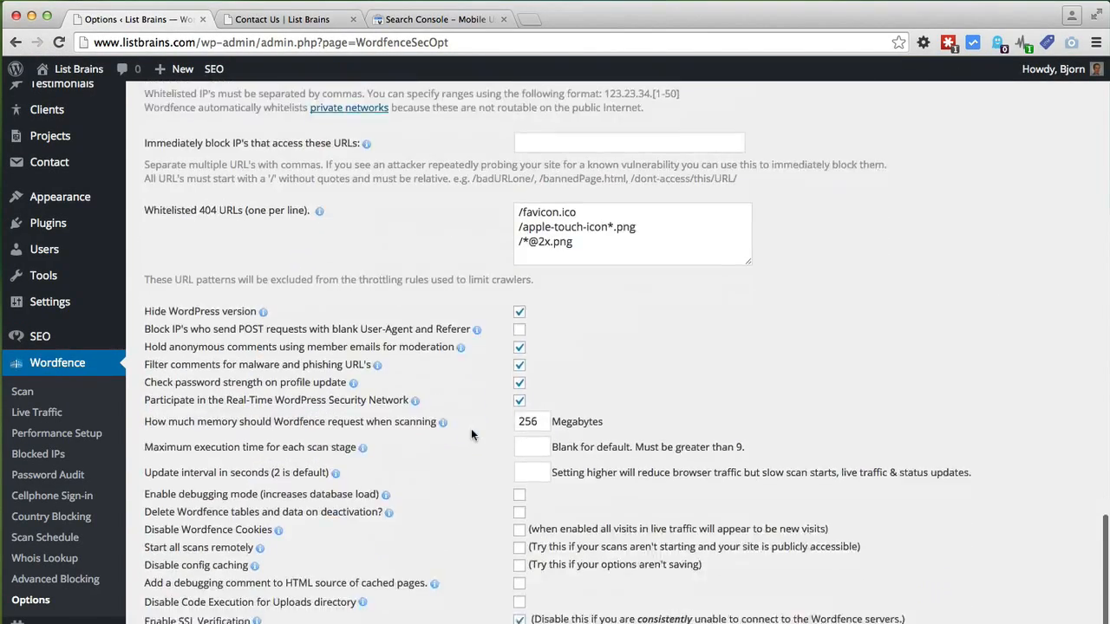
{"action": "scroll", "coordinate": [471, 434], "scroll_direction": "down", "scroll_amount": 2}
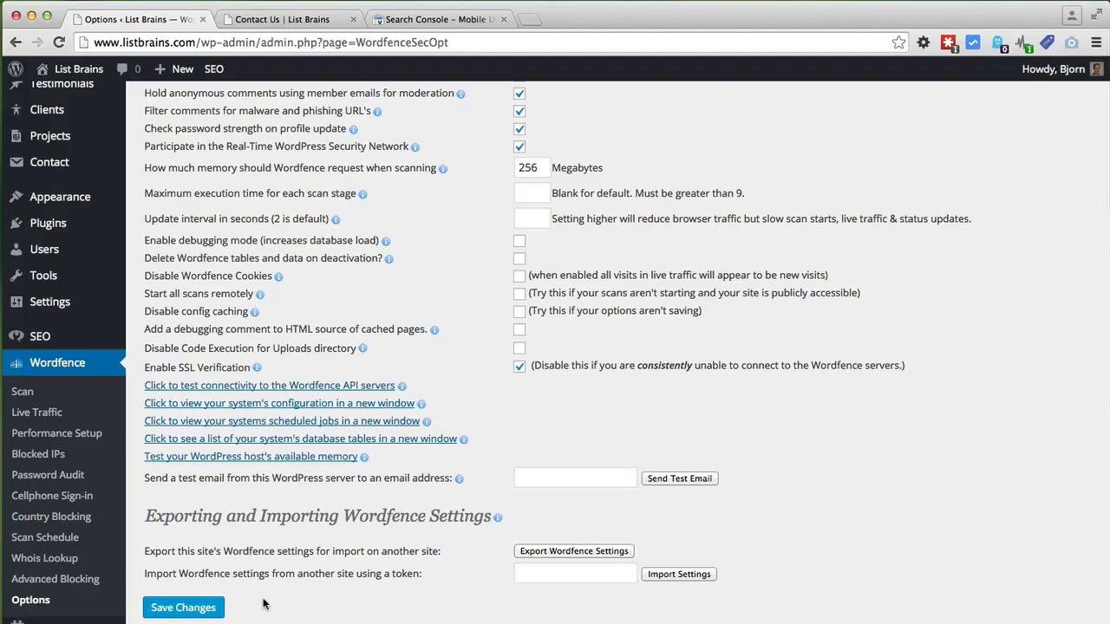
{"action": "left_click", "coordinate": [194, 610]}
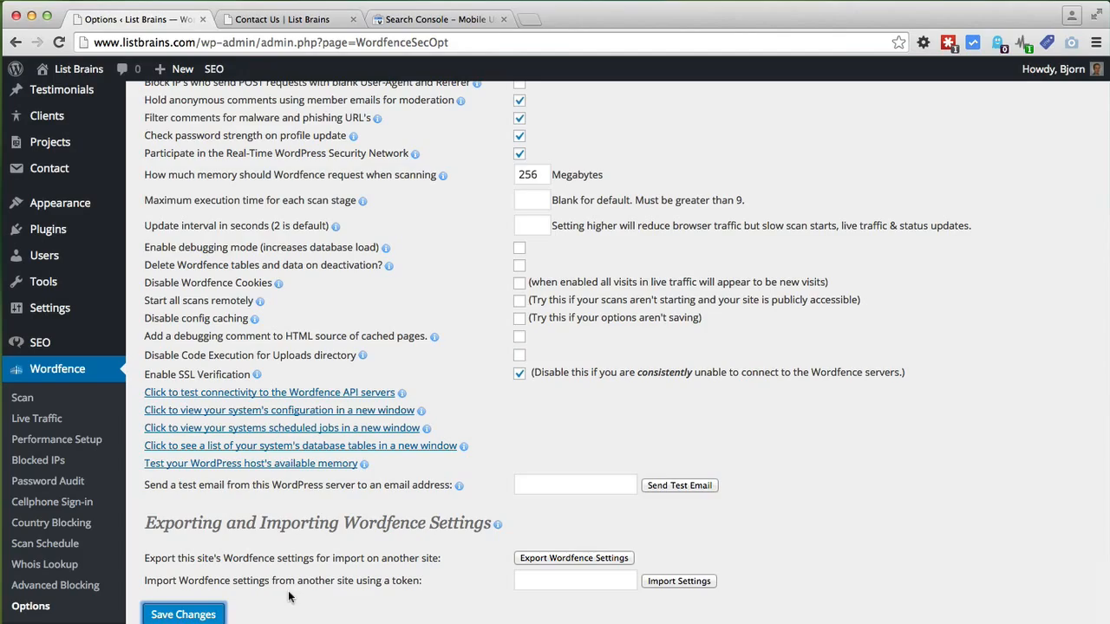
Step: Open Wordfence Scan and scroll to New Issues, confirming no problems were detected
{"action": "left_click", "coordinate": [23, 397]}
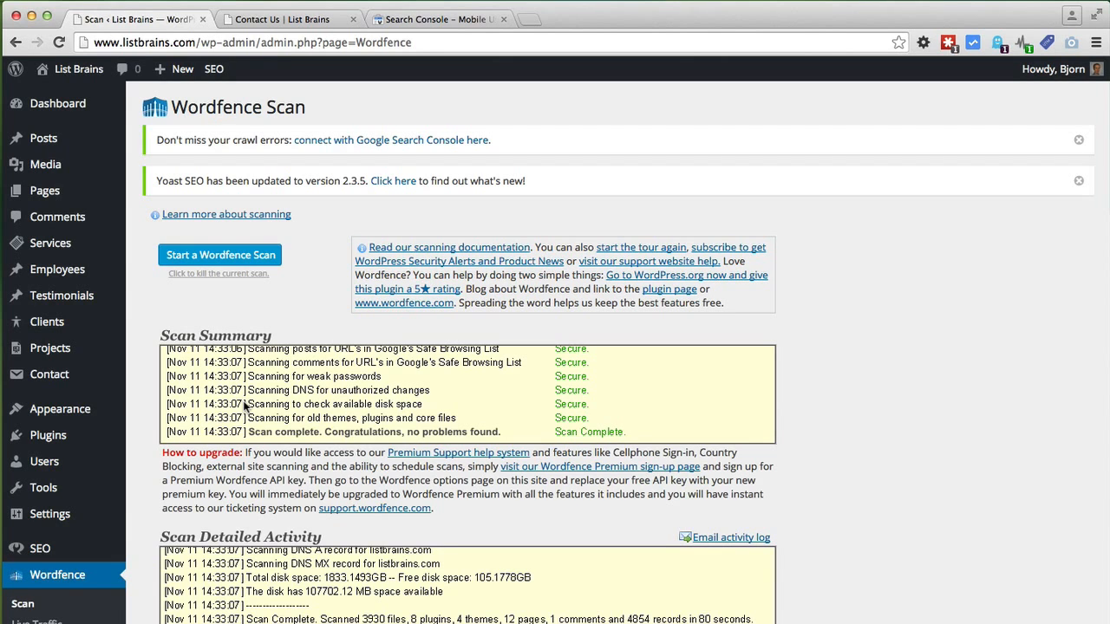
{"action": "scroll", "coordinate": [245, 405], "scroll_direction": "down", "scroll_amount": 2}
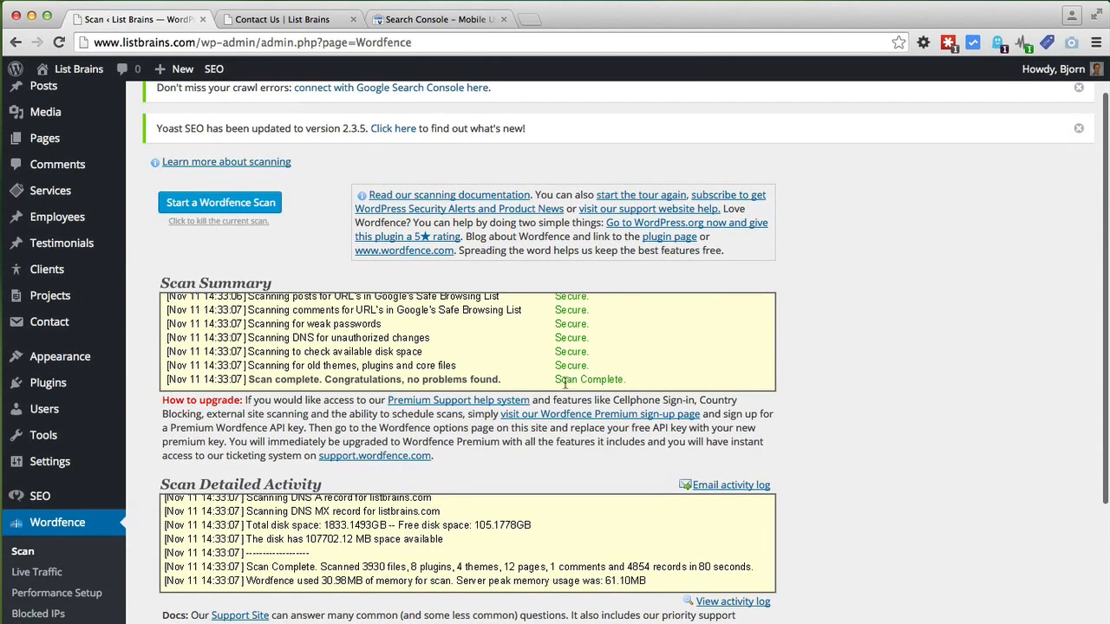
{"action": "scroll", "coordinate": [589, 416], "scroll_direction": "down", "scroll_amount": 5}
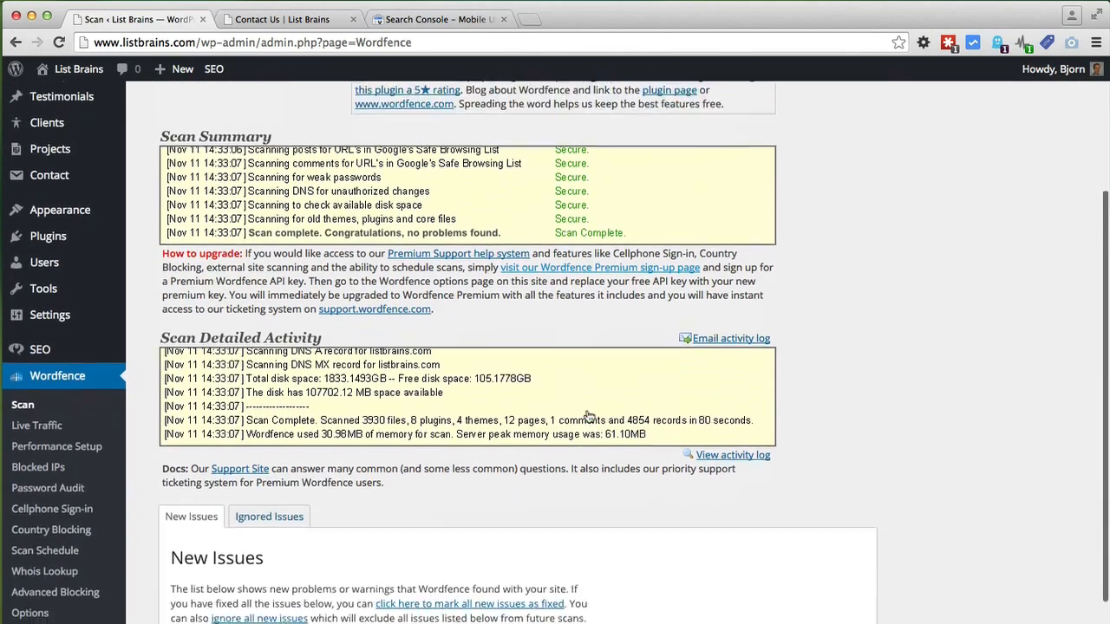
{"action": "scroll", "coordinate": [588, 416], "scroll_direction": "down", "scroll_amount": 4}
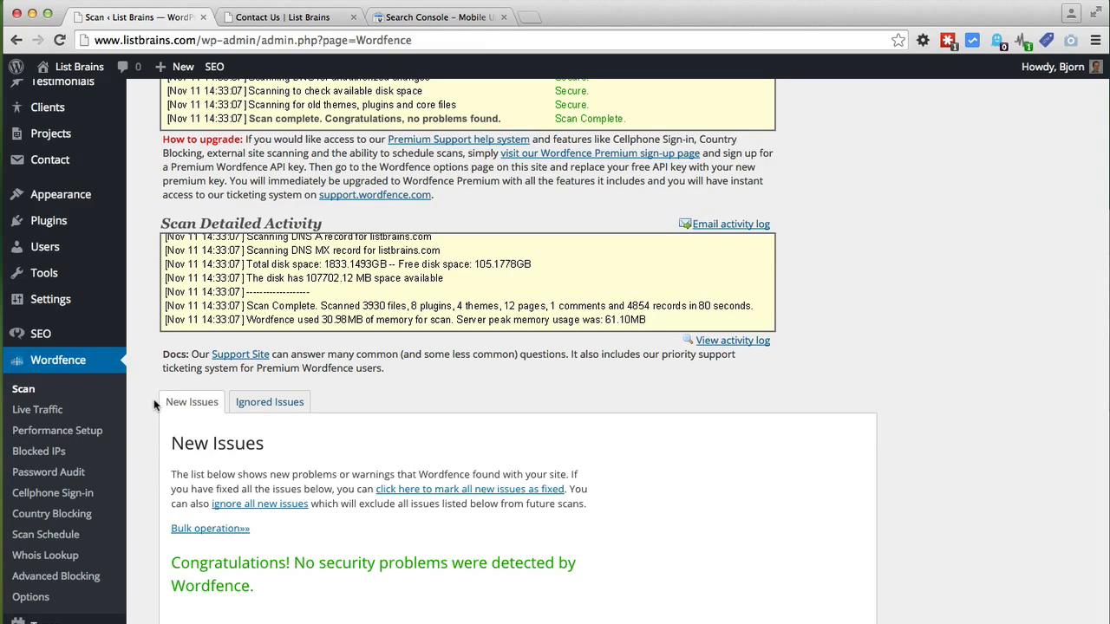
{"action": "mouse_move", "coordinate": [26, 223]}
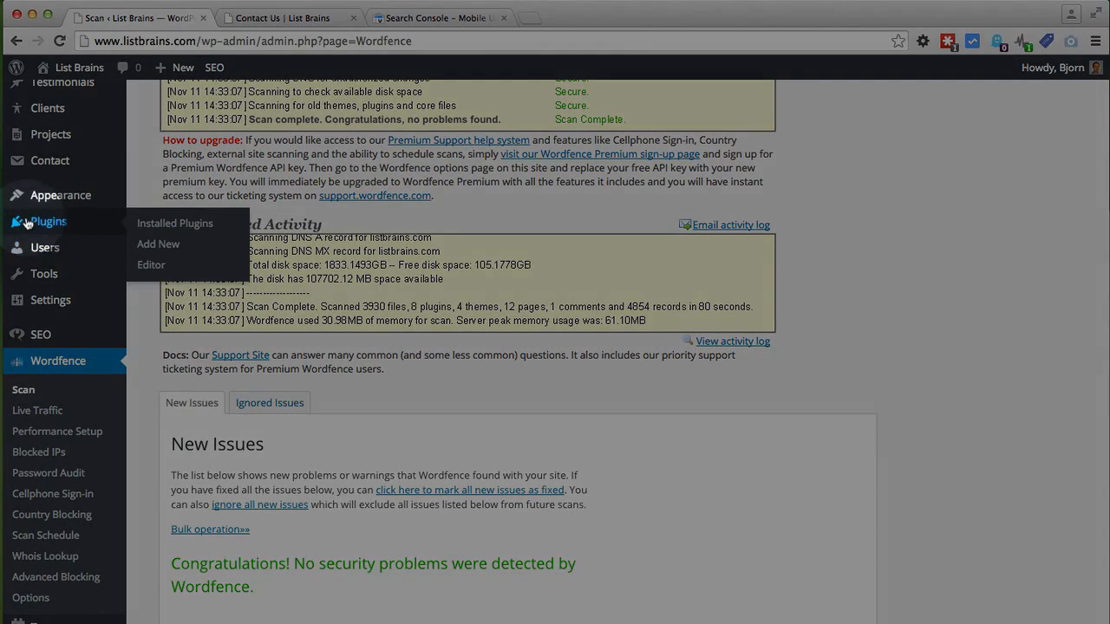
Step: Search the plugin directory for 'google analyticator', install it, and activate it
{"action": "left_click", "coordinate": [167, 247]}
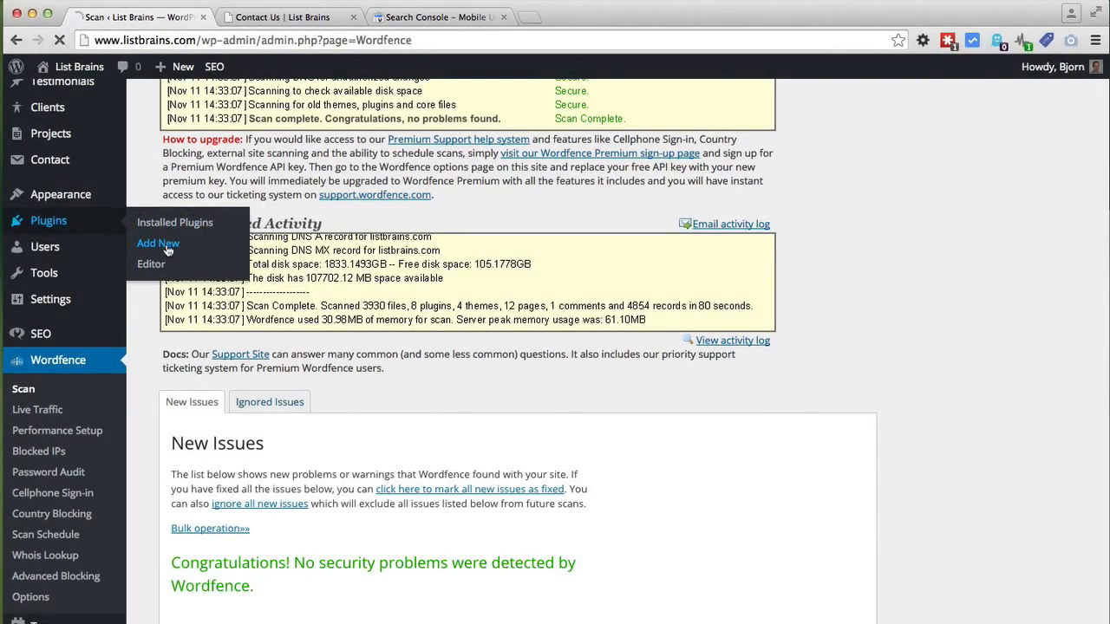
{"action": "left_click", "coordinate": [917, 238]}
{"action": "type", "text": "google an"}
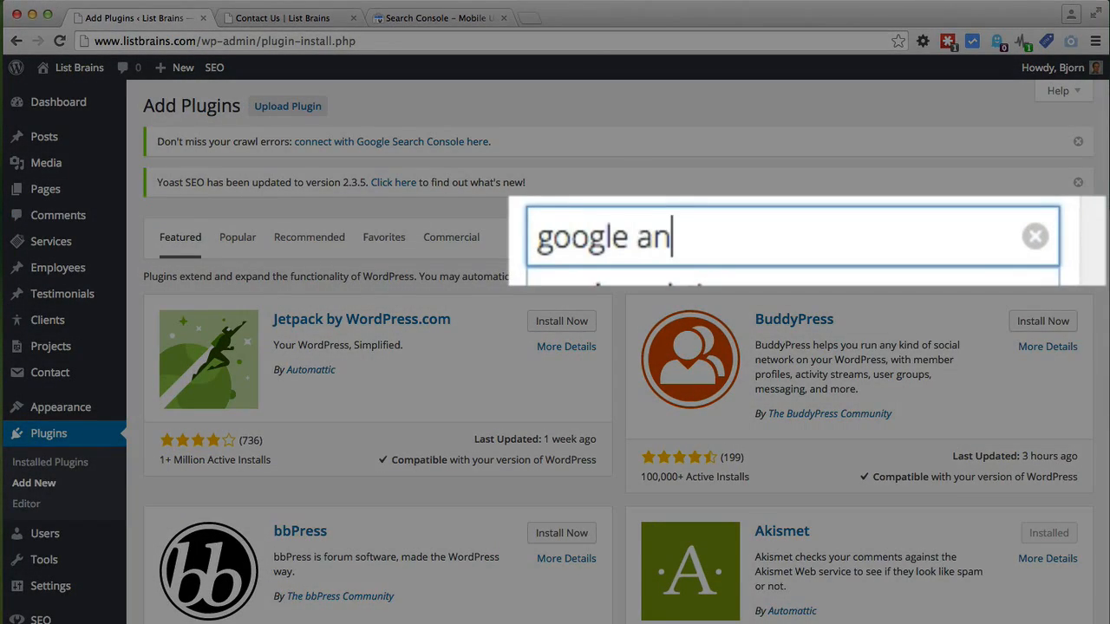
{"action": "type", "text": "alytic"}
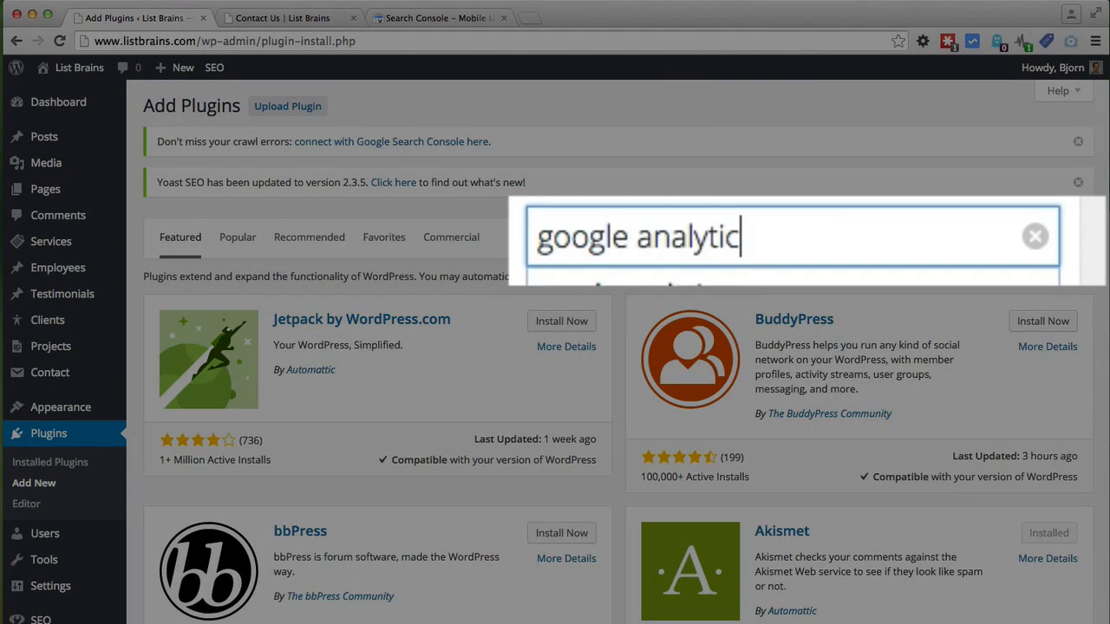
{"action": "type", "text": "ator"}
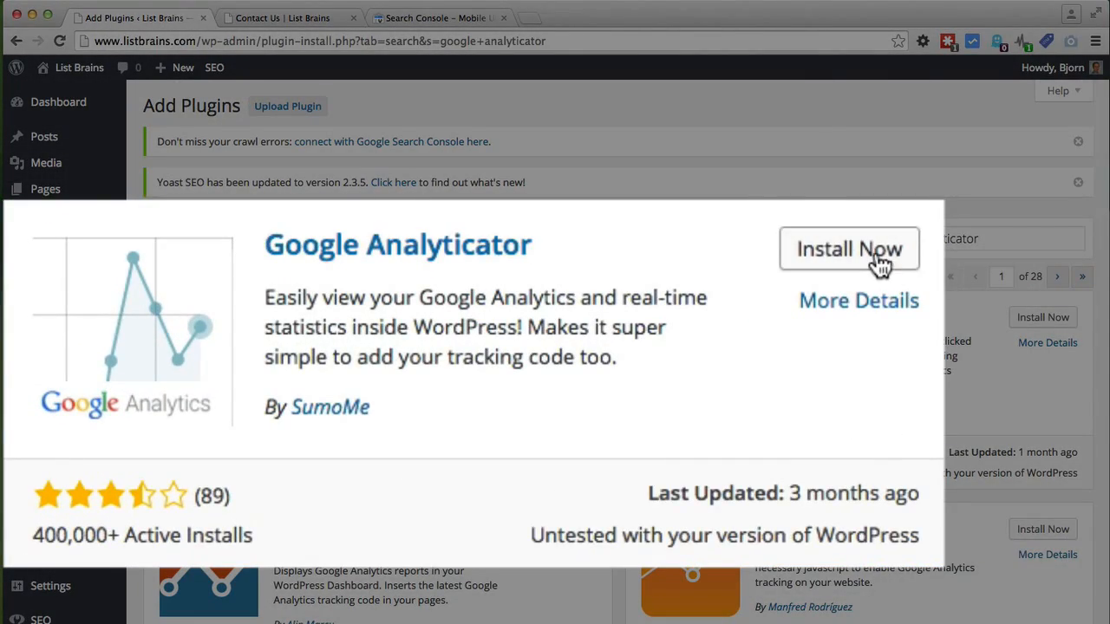
{"action": "left_click", "coordinate": [568, 317]}
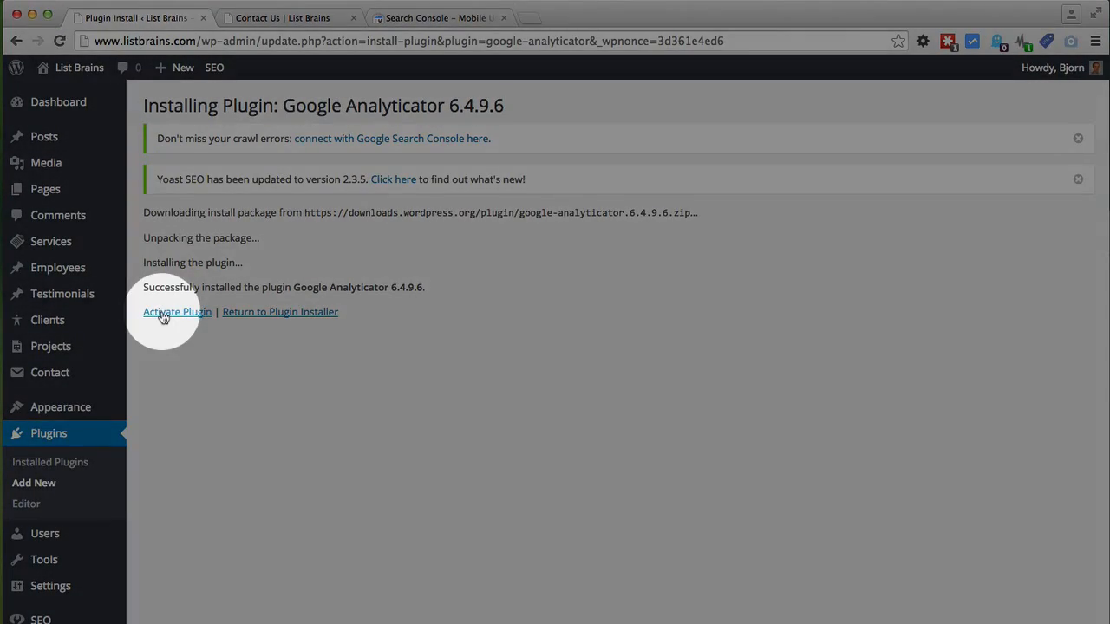
{"action": "left_click", "coordinate": [162, 313]}
{"action": "scroll", "coordinate": [85, 427], "scroll_direction": "down", "scroll_amount": 5}
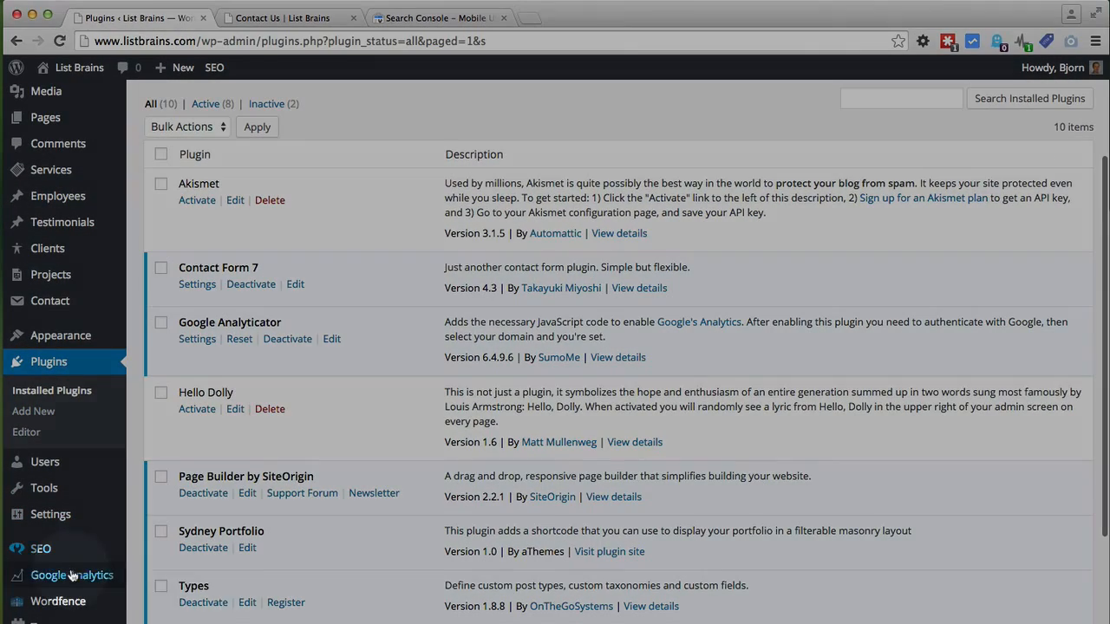
{"action": "mouse_move", "coordinate": [31, 581]}
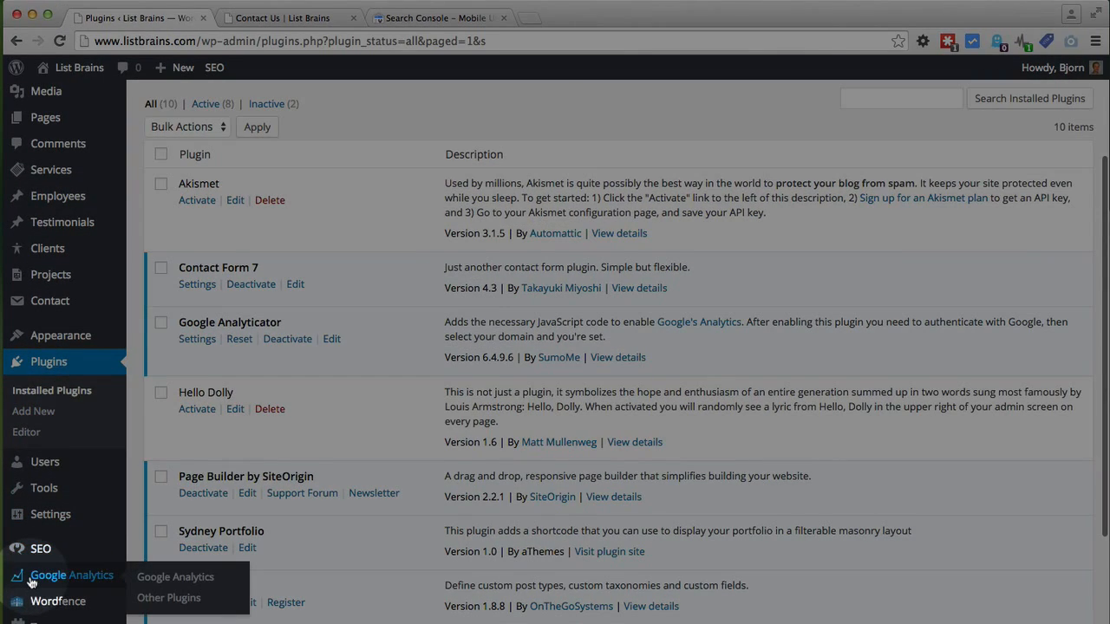
Step: Open Google Analyticator settings without Google authentication, set logging to Enabled, and open a new tab
{"action": "left_click", "coordinate": [100, 579]}
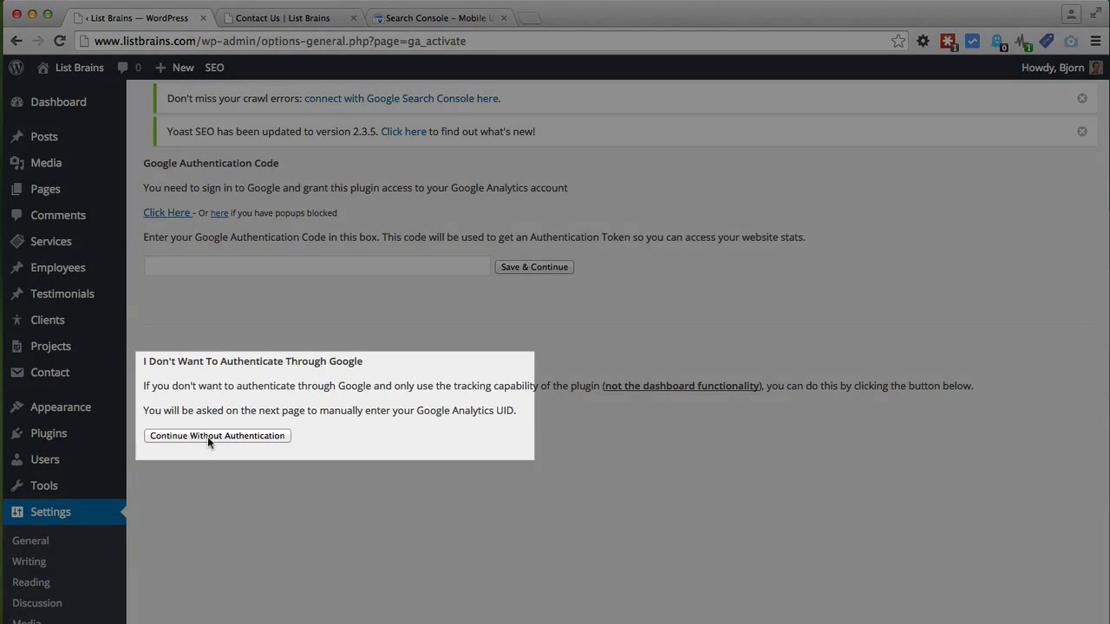
{"action": "left_click", "coordinate": [255, 440]}
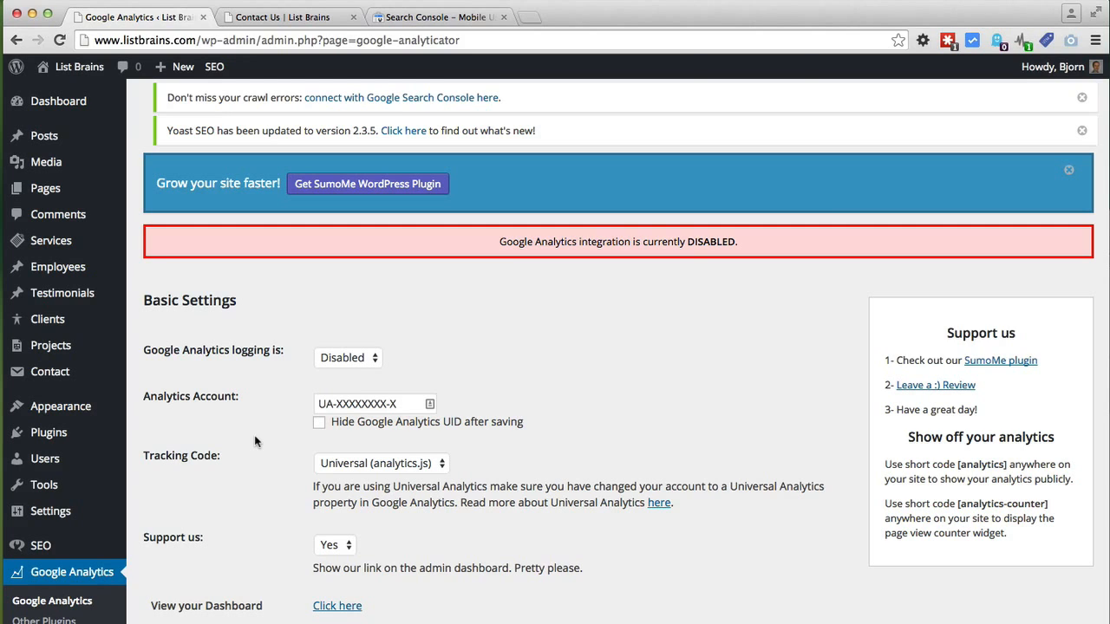
{"action": "scroll", "coordinate": [256, 440], "scroll_direction": "down", "scroll_amount": 2}
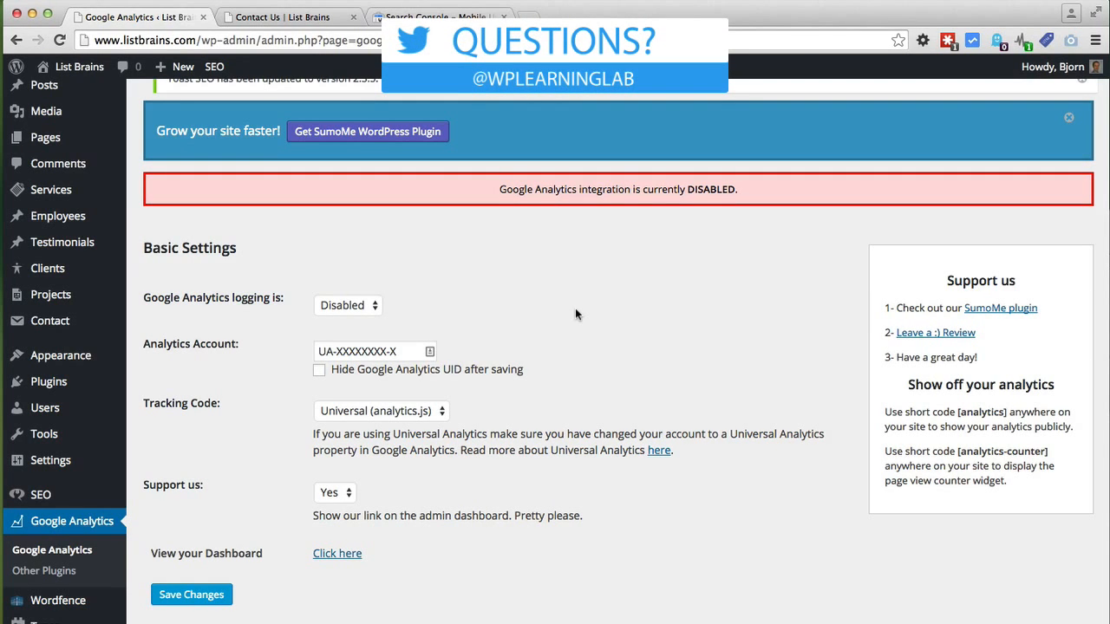
{"action": "scroll", "coordinate": [224, 314], "scroll_direction": "down", "scroll_amount": 2}
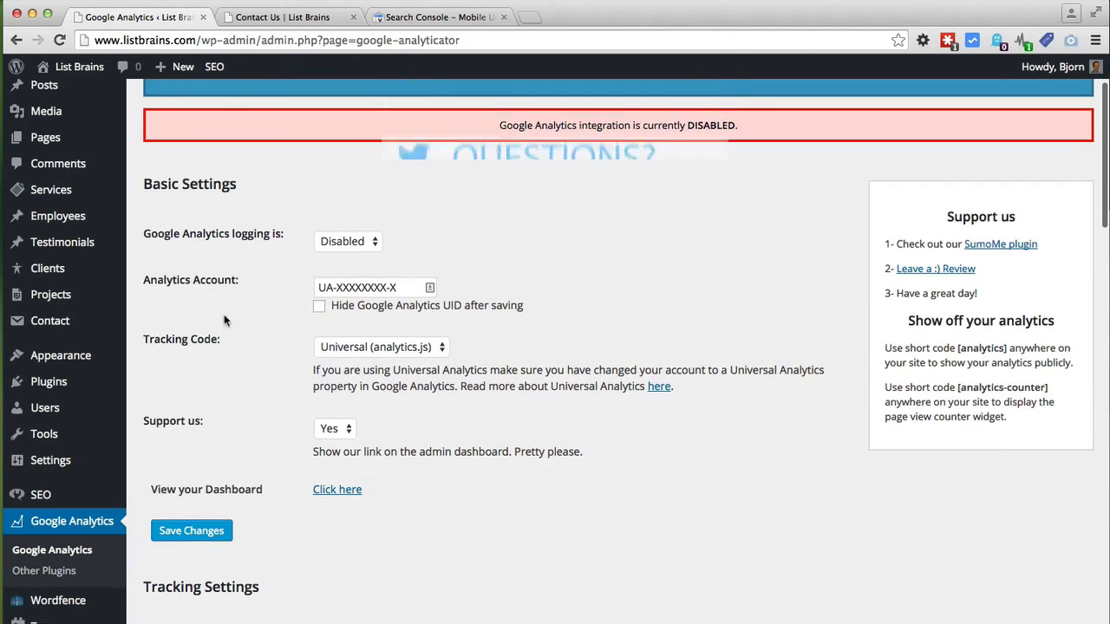
{"action": "left_click", "coordinate": [354, 242]}
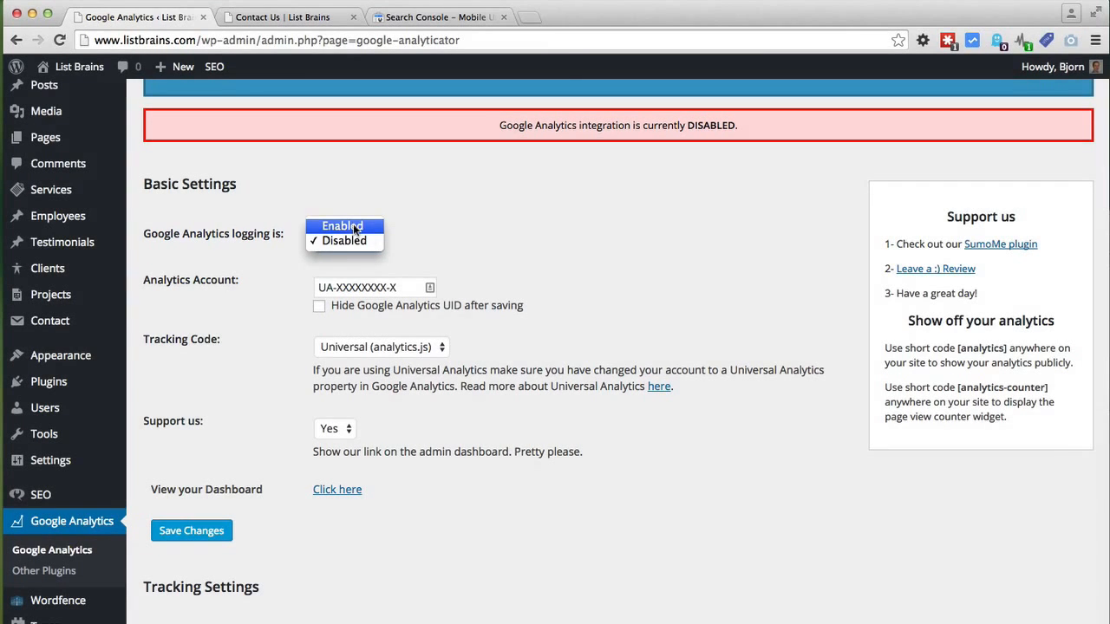
{"action": "left_click", "coordinate": [353, 226]}
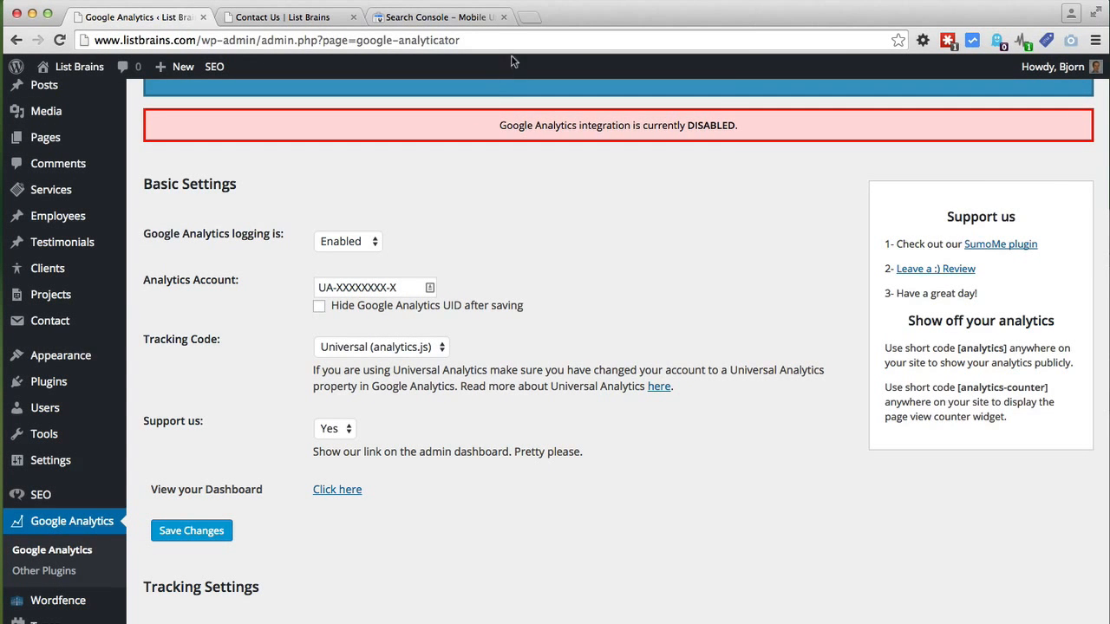
{"action": "left_click", "coordinate": [526, 18]}
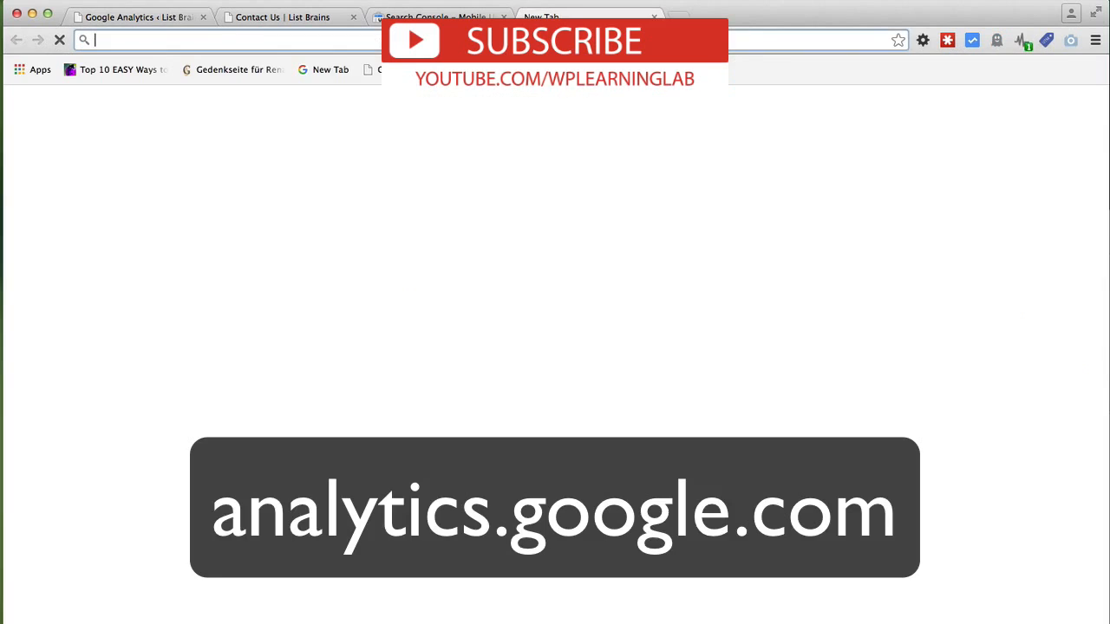
Step: Go to analytics.google.com Admin, choose Create new property, and start the name 'ListBrains'
{"action": "type", "text": "analytics.go"}
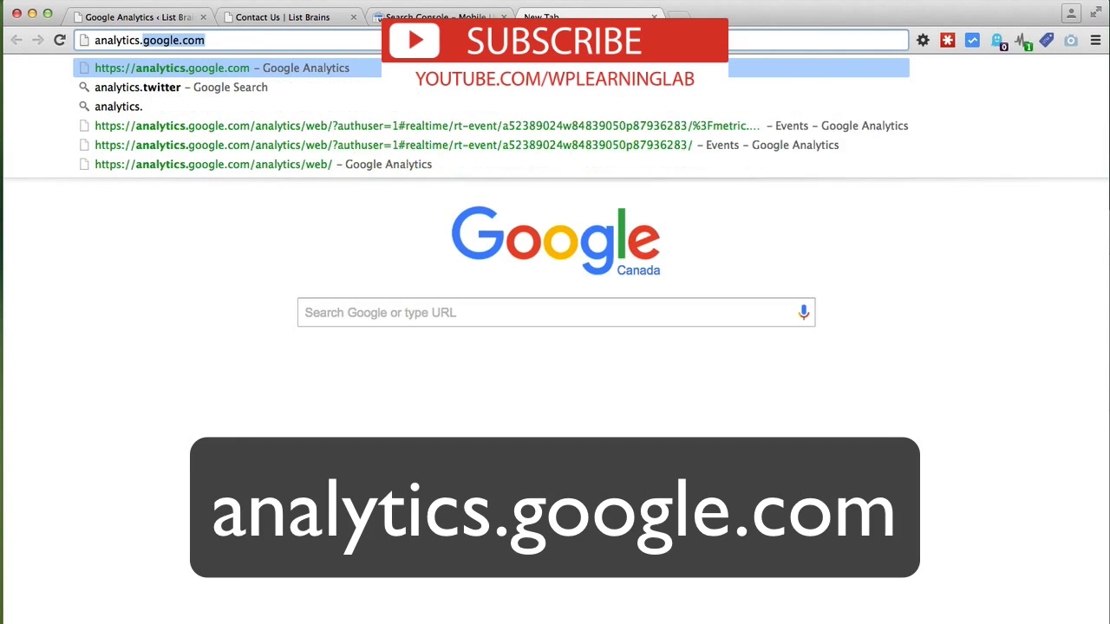
{"action": "type", "text": "ogle"}
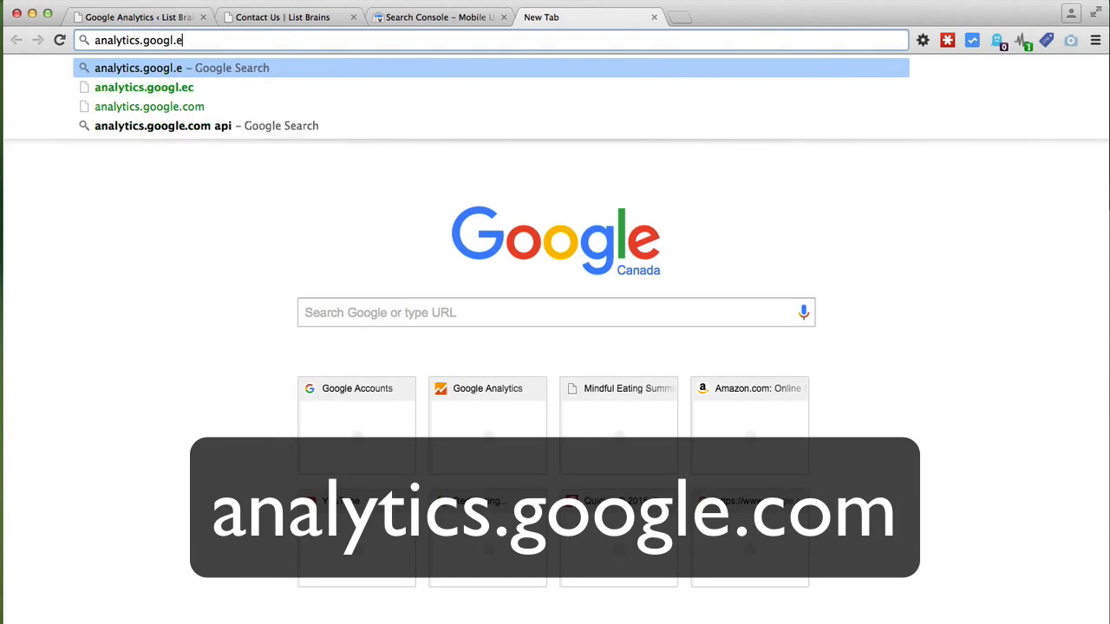
{"action": "type", "text": ".com"}
{"action": "key", "text": "Return"}
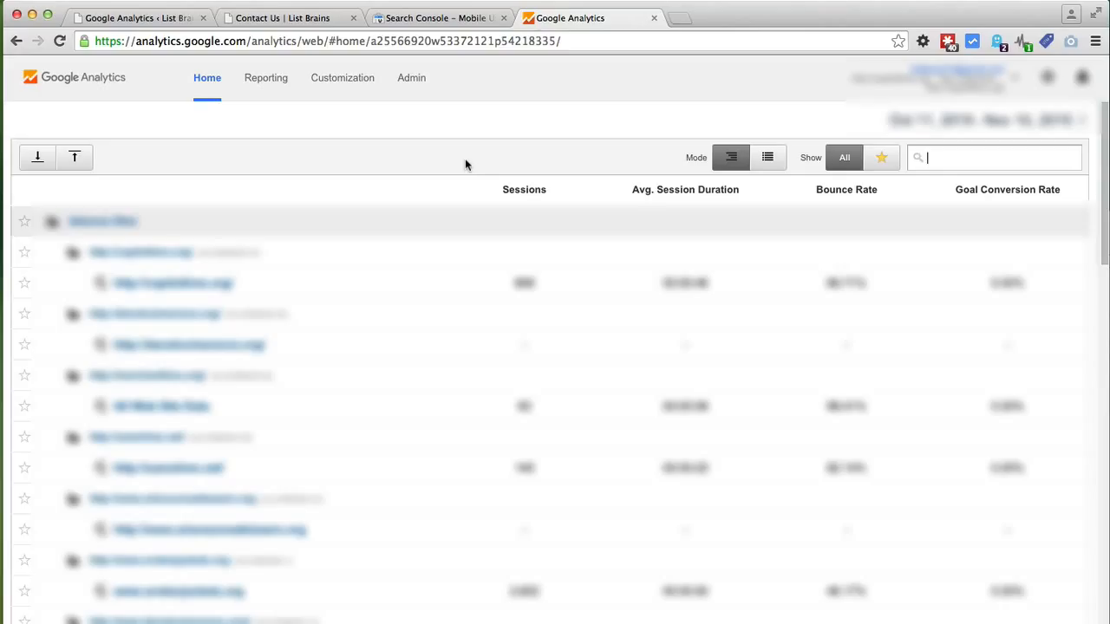
{"action": "left_click", "coordinate": [420, 80]}
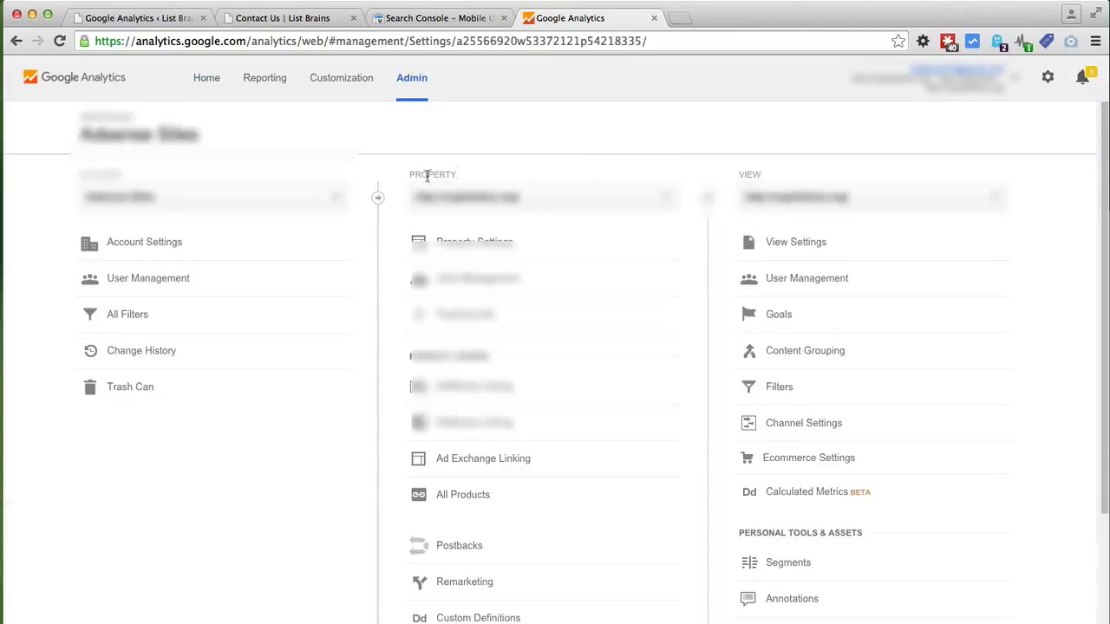
{"action": "left_click", "coordinate": [665, 202]}
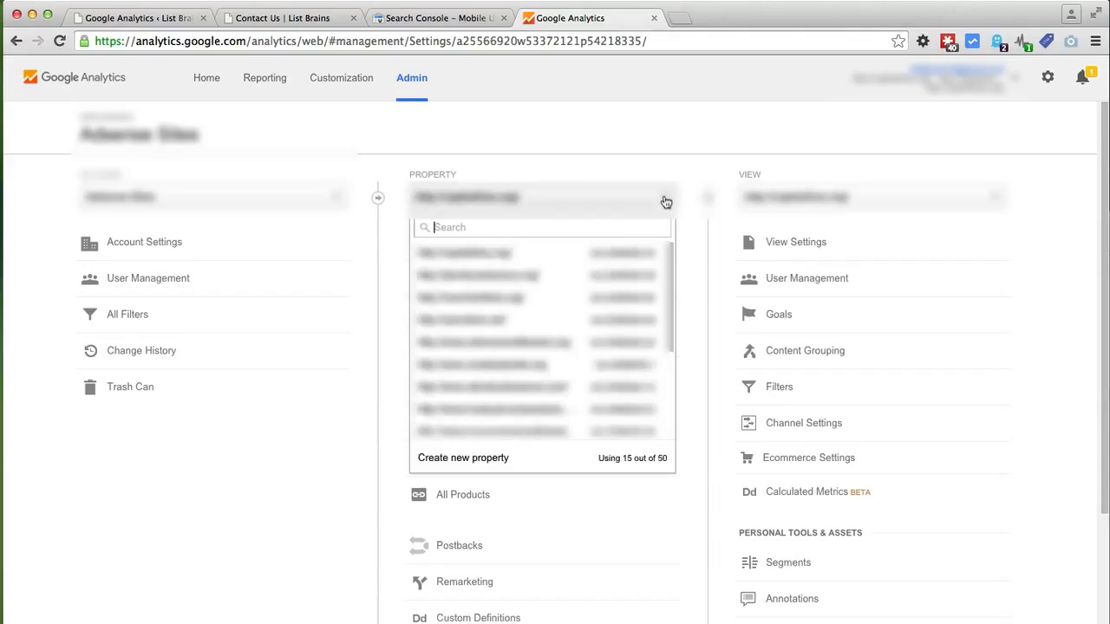
{"action": "left_click", "coordinate": [452, 465]}
{"action": "type", "text": "List"}
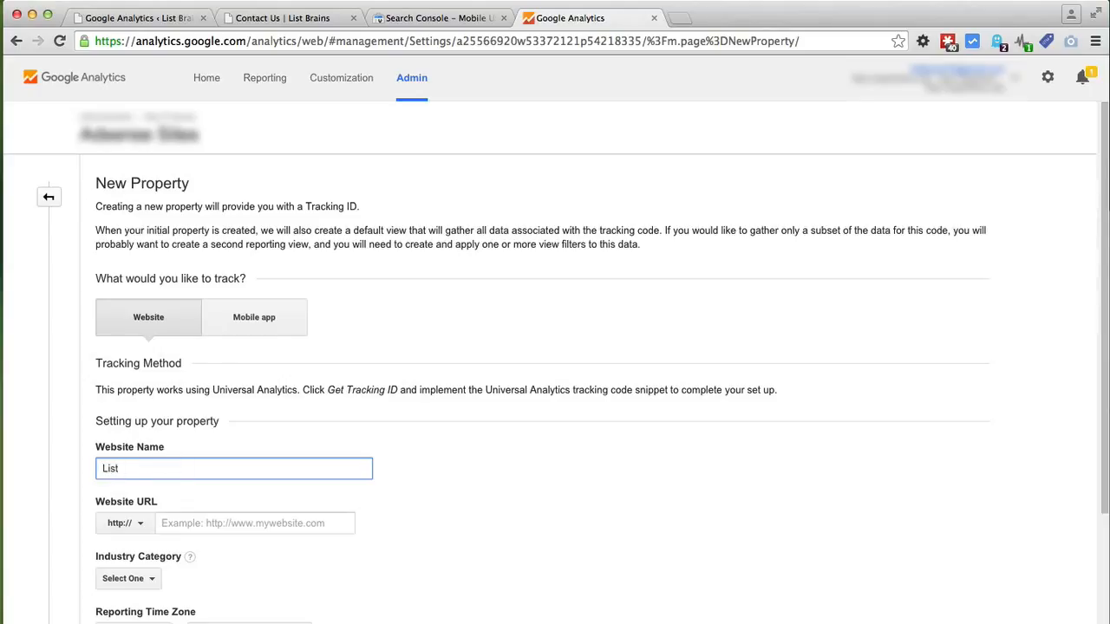
{"action": "type", "text": "Brains"}
Step: Fill in website name 'List Brain', URL listbrains.com, and industry Internet and Telecom
{"action": "key", "text": "BackSpace"}
{"action": "key", "text": "BackSpace"}
{"action": "key", "text": "BackSpace"}
{"action": "key", "text": "BackSpace"}
{"action": "key", "text": "BackSpace"}
{"action": "key", "text": "BackSpace"}
{"action": "type", "text": "Brain"}
{"action": "key", "text": "Tab"}
{"action": "key", "text": "Tab"}
{"action": "type", "text": "w"}
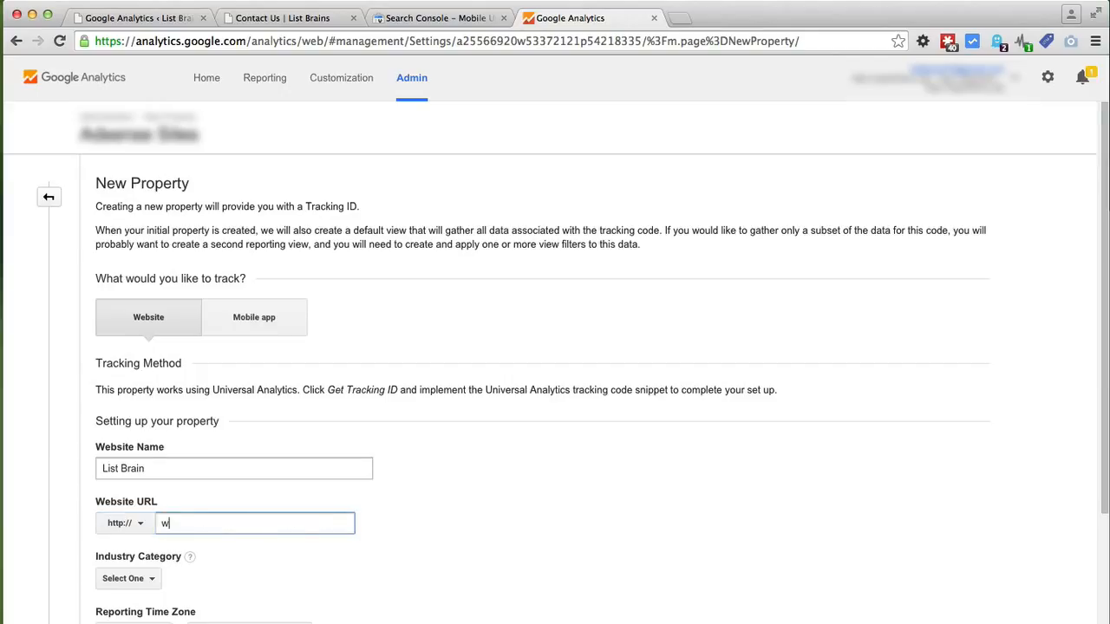
{"action": "type", "text": "ww."}
{"action": "key", "text": "BackSpace"}
{"action": "key", "text": "BackSpace"}
{"action": "key", "text": "BackSpace"}
{"action": "key", "text": "BackSpace"}
{"action": "type", "text": "listbrains.com"}
{"action": "scroll", "coordinate": [555, 347], "scroll_direction": "down", "scroll_amount": 3}
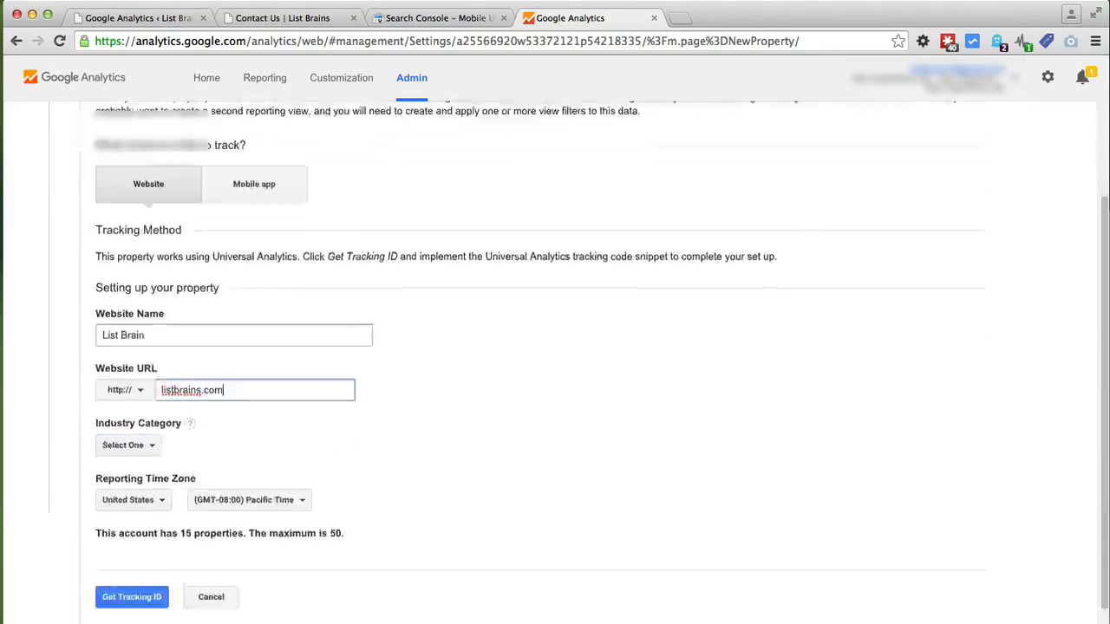
{"action": "scroll", "coordinate": [136, 425], "scroll_direction": "down", "scroll_amount": 2}
{"action": "left_click", "coordinate": [152, 353]}
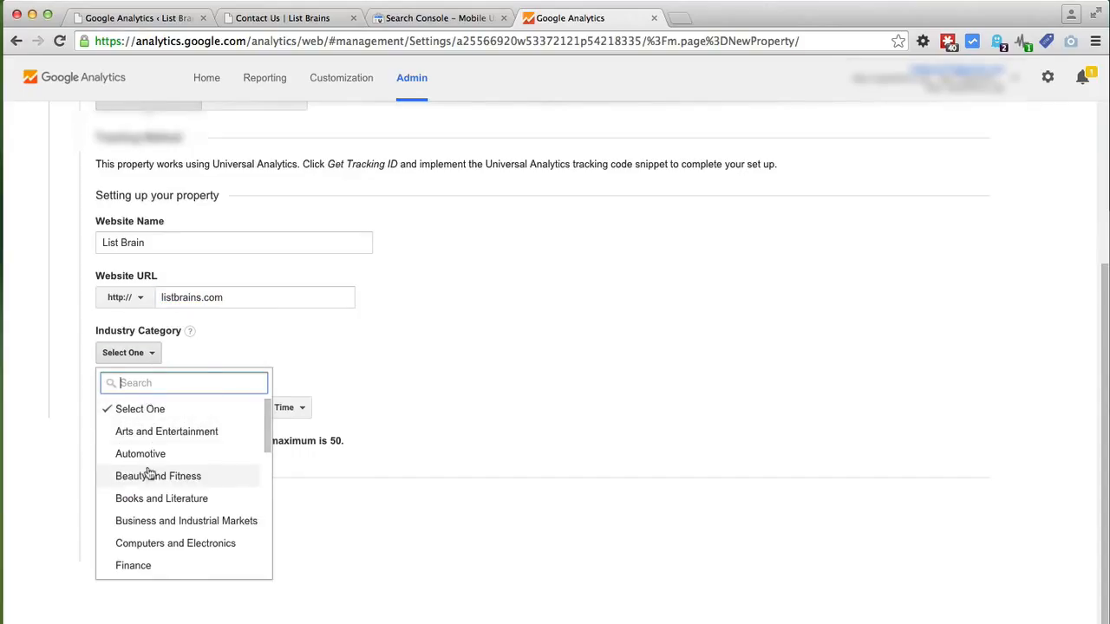
{"action": "scroll", "coordinate": [148, 473], "scroll_direction": "down", "scroll_amount": 4}
{"action": "scroll", "coordinate": [149, 473], "scroll_direction": "down", "scroll_amount": 3}
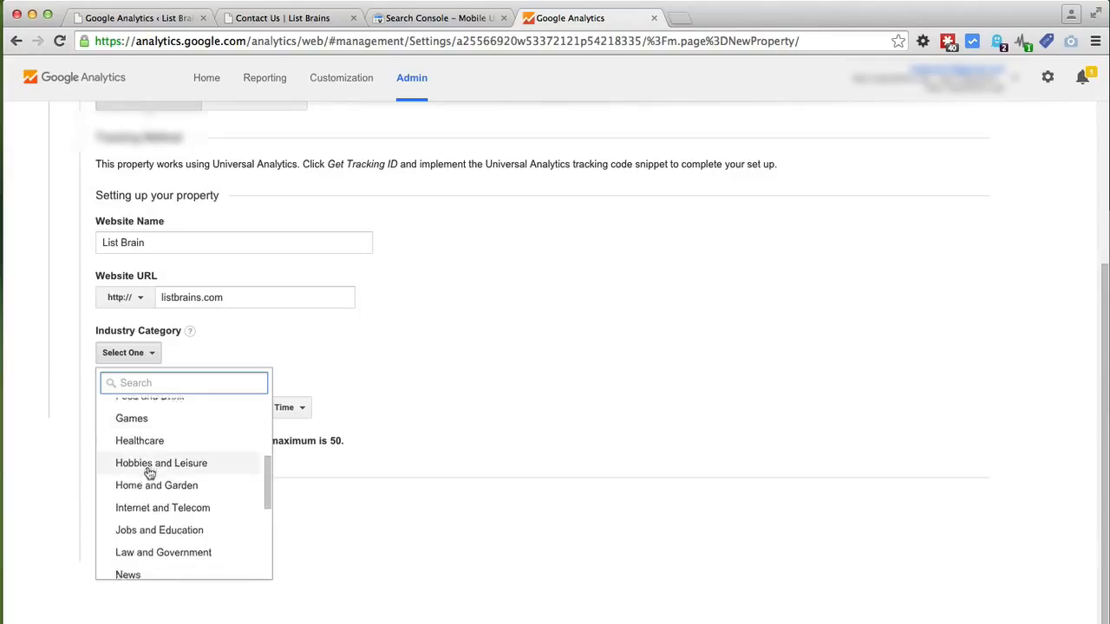
{"action": "left_click", "coordinate": [149, 469]}
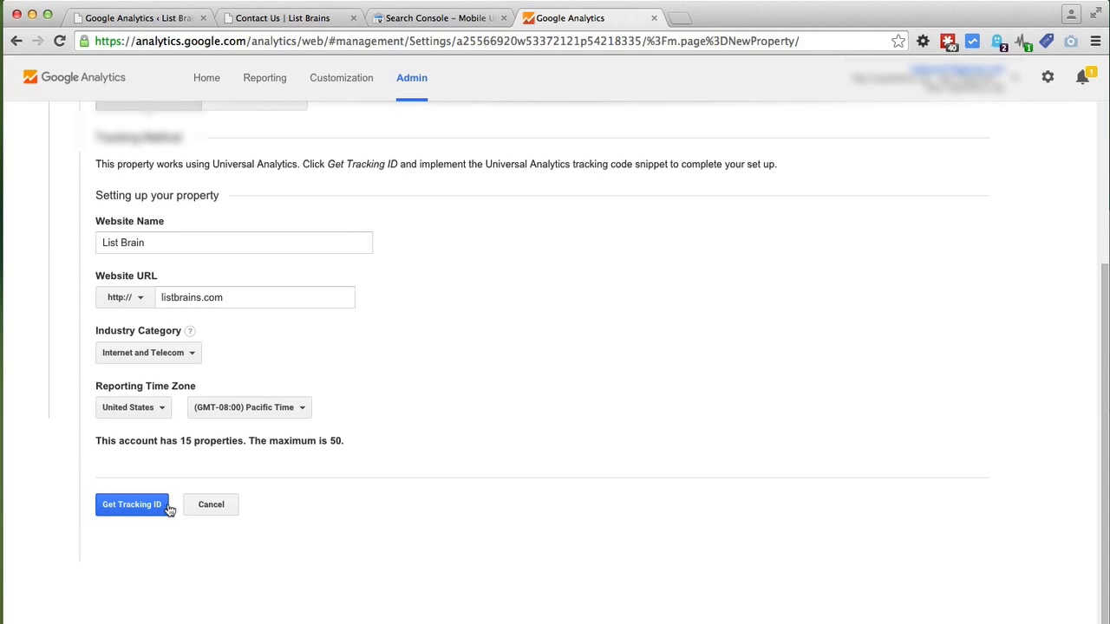
Step: Create the property with Get Tracking ID and copy the new tracking ID
{"action": "left_click", "coordinate": [128, 507]}
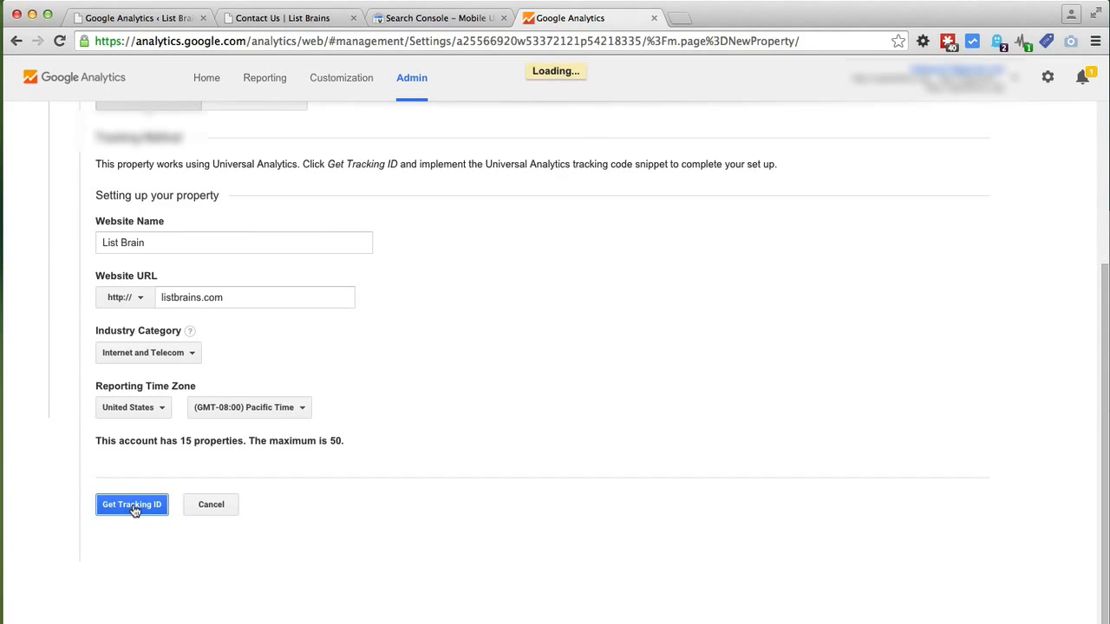
{"action": "scroll", "coordinate": [305, 405], "scroll_direction": "up", "scroll_amount": 3}
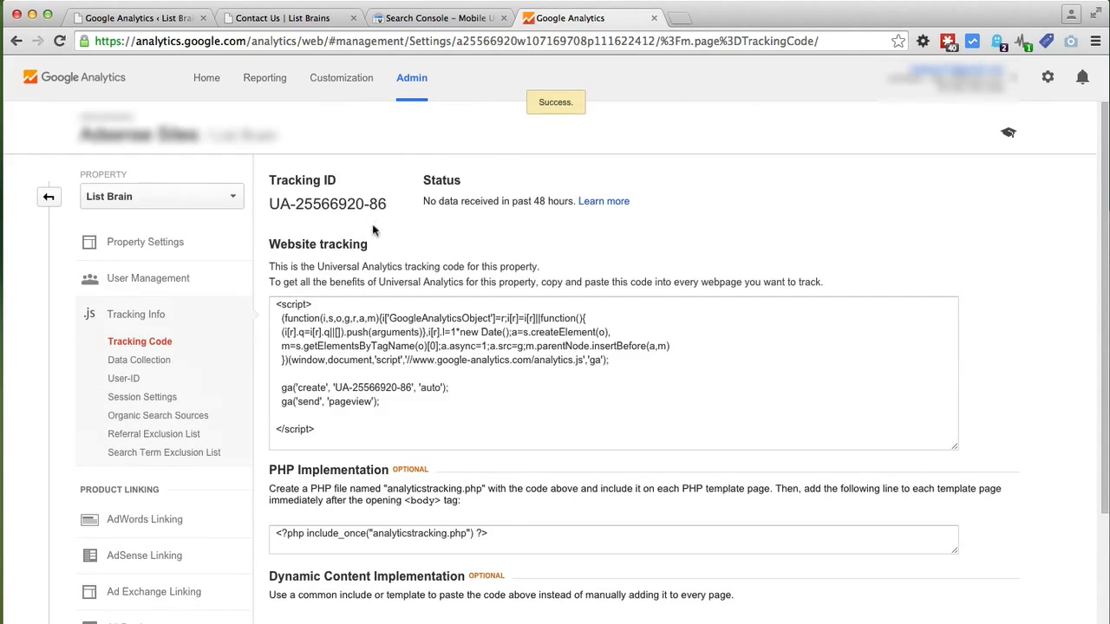
{"action": "left_click_drag", "start_coordinate": [387, 205], "coordinate": [270, 205]}
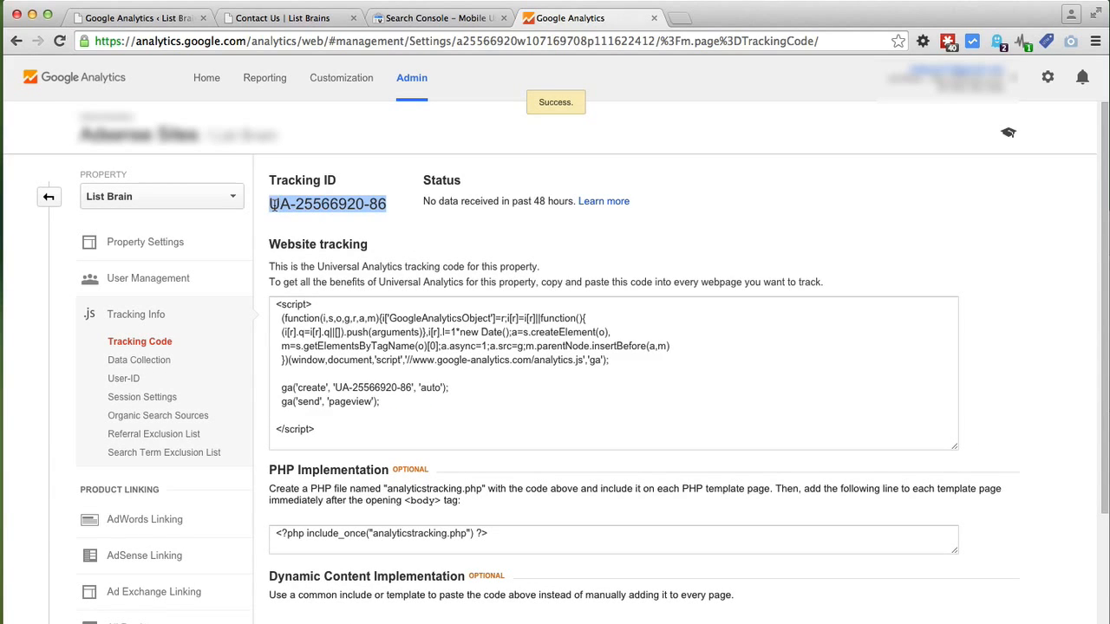
{"action": "right_click", "coordinate": [298, 205]}
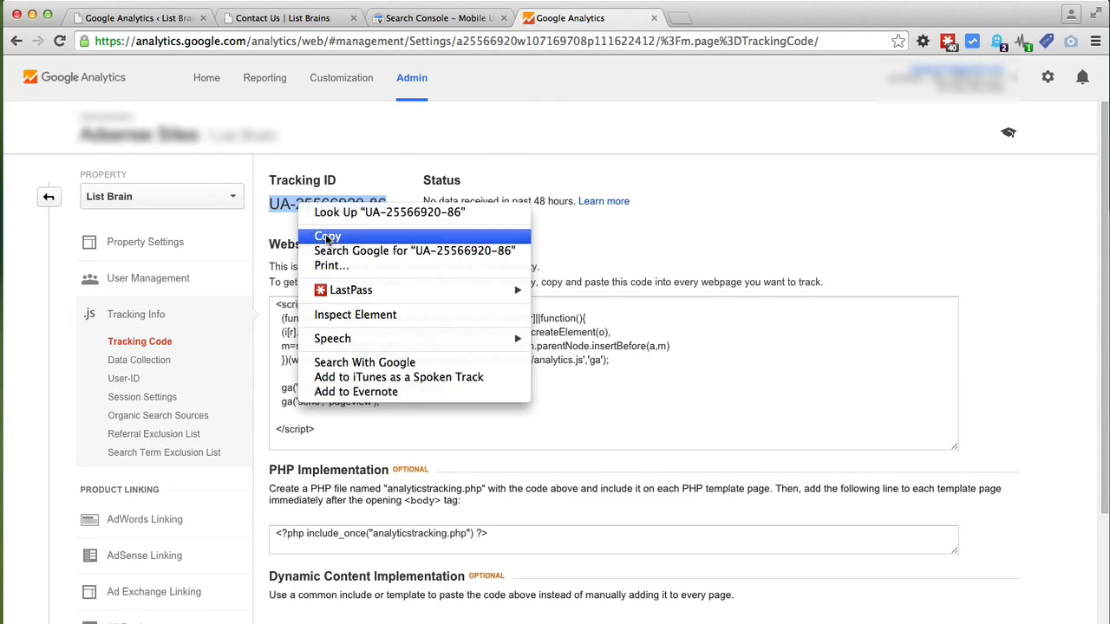
{"action": "left_click", "coordinate": [327, 236]}
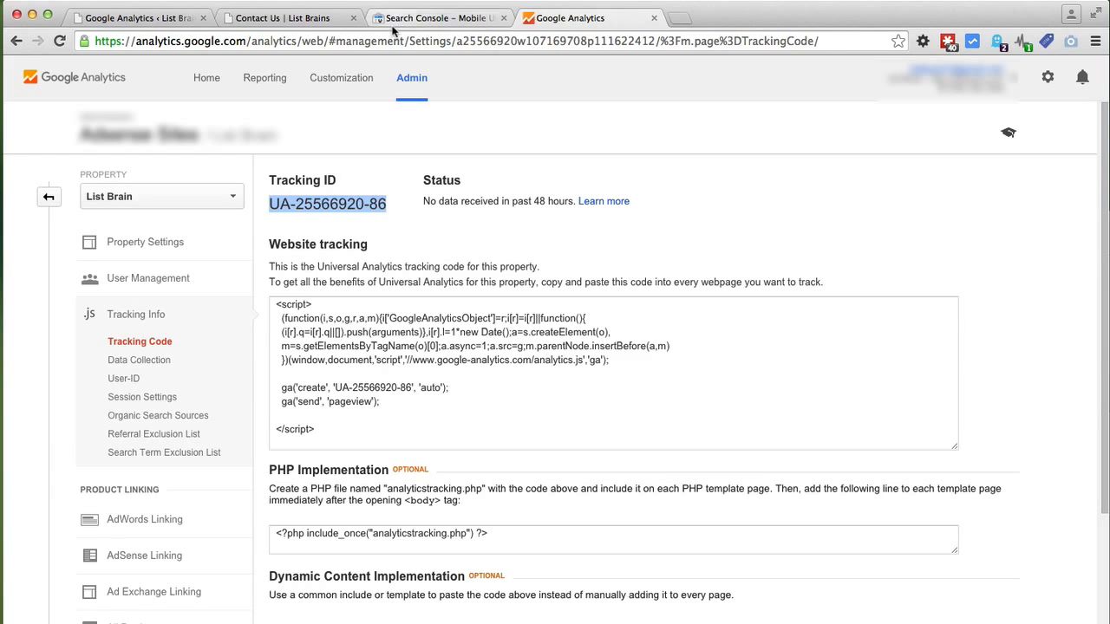
Step: Replace the placeholder Analytics Account value in WordPress with the pasted tracking ID
{"action": "left_click", "coordinate": [173, 18]}
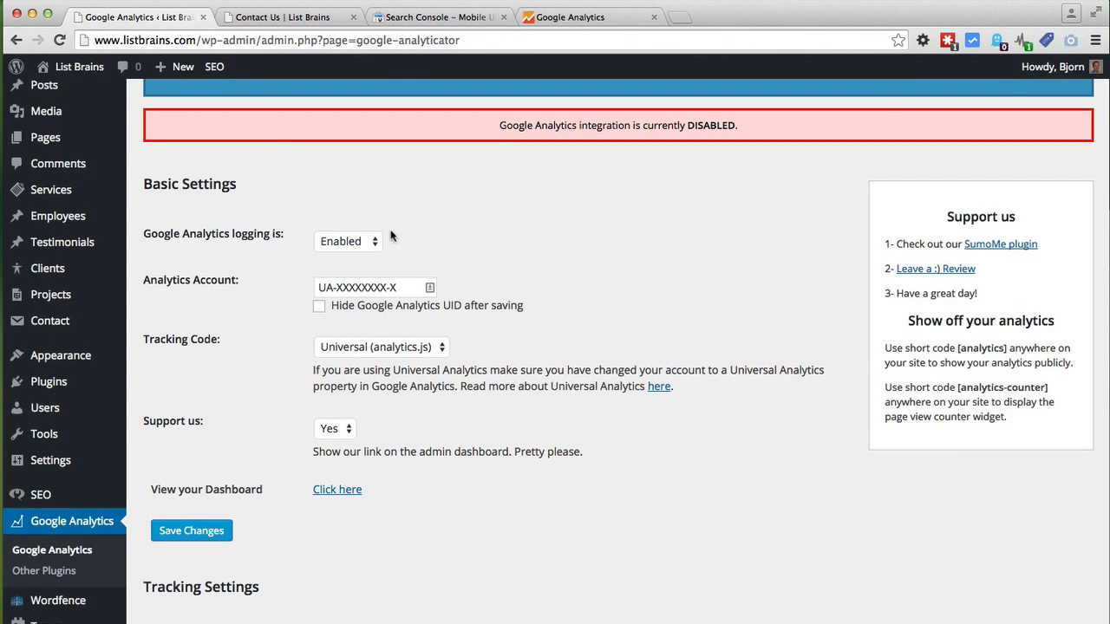
{"action": "left_click_drag", "start_coordinate": [403, 290], "coordinate": [317, 289]}
{"action": "right_click", "coordinate": [333, 287]}
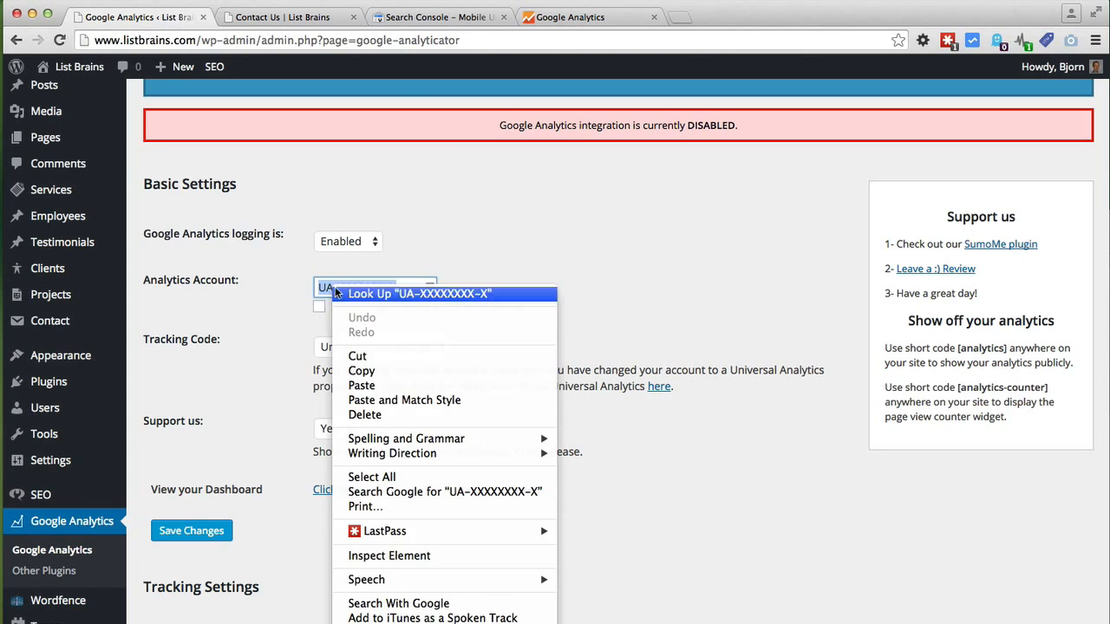
{"action": "left_click", "coordinate": [370, 387]}
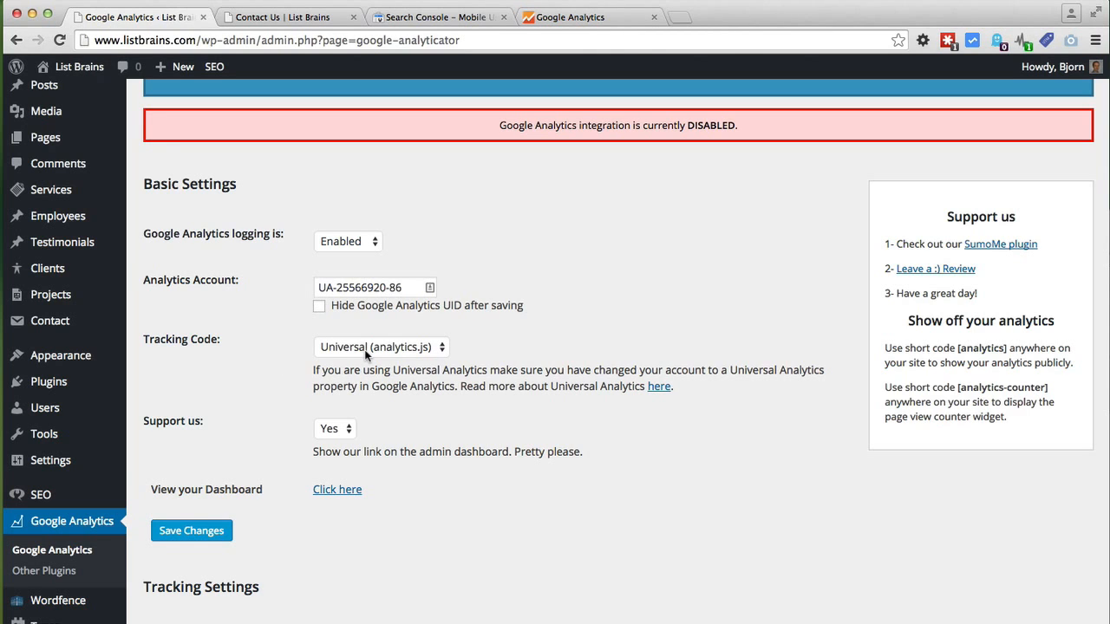
{"action": "left_click", "coordinate": [534, 20]}
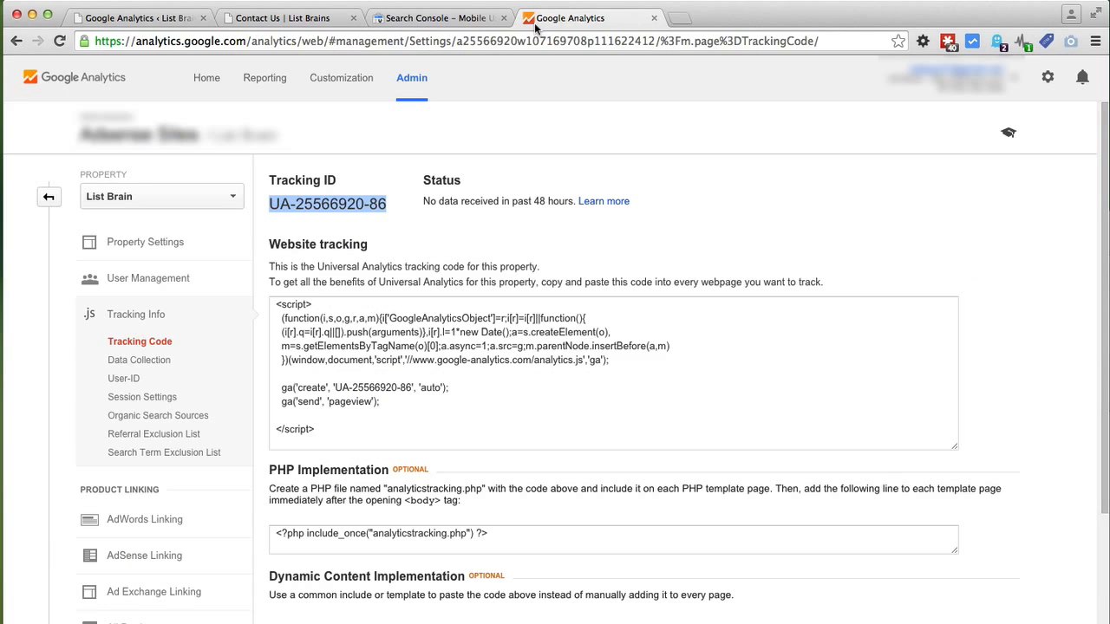
{"action": "left_click_drag", "start_coordinate": [270, 267], "coordinate": [545, 268]}
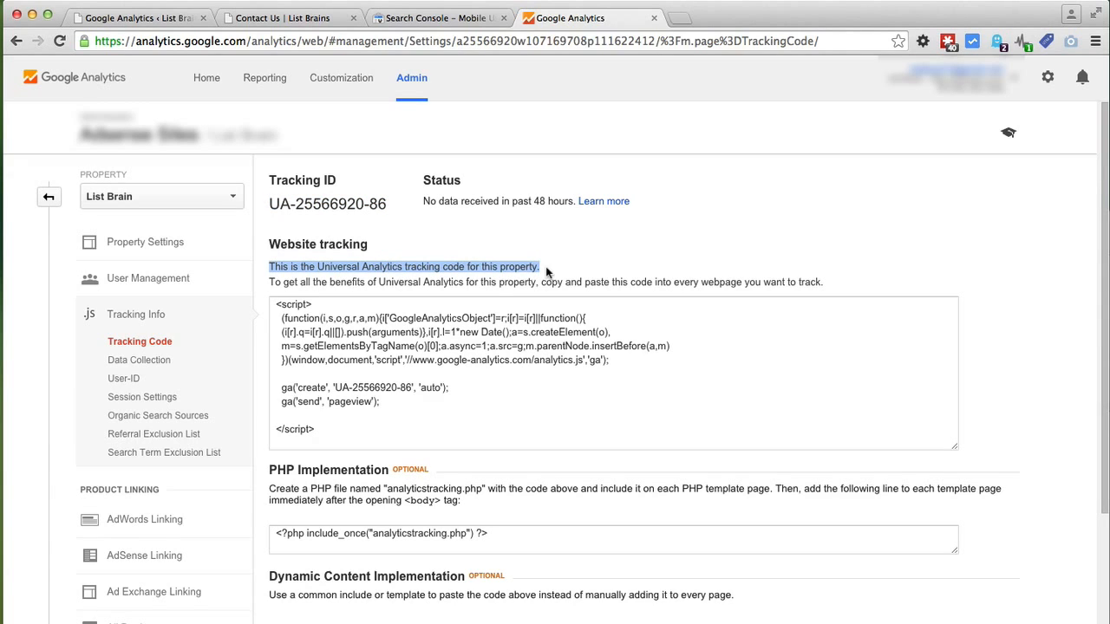
{"action": "left_click", "coordinate": [382, 276]}
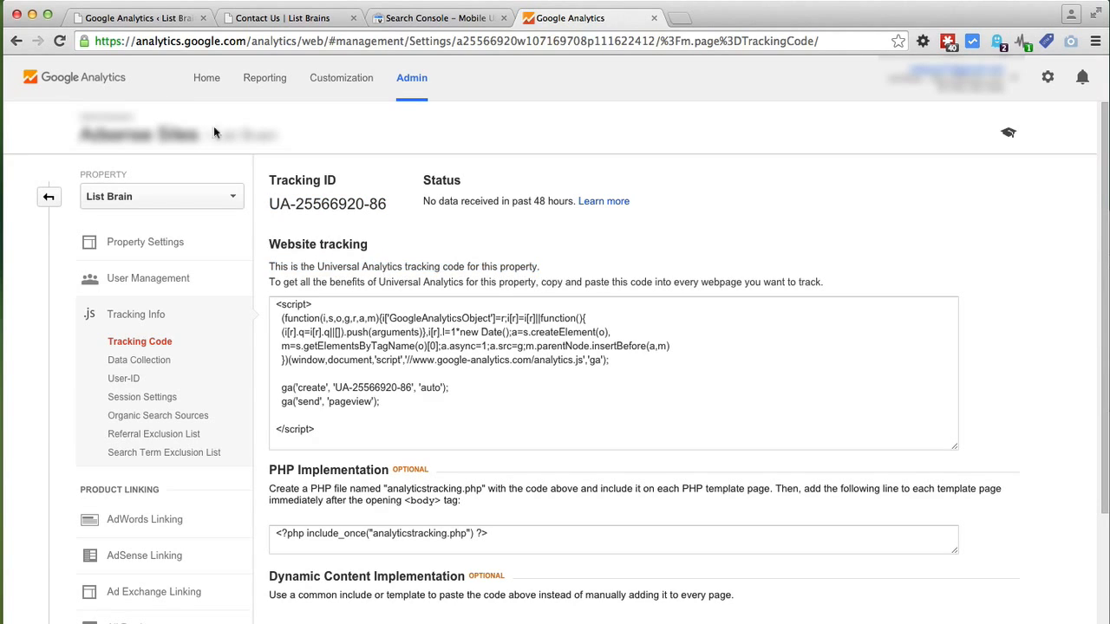
Step: Set the Google Analyticator 'Support us' option to No
{"action": "left_click", "coordinate": [139, 18]}
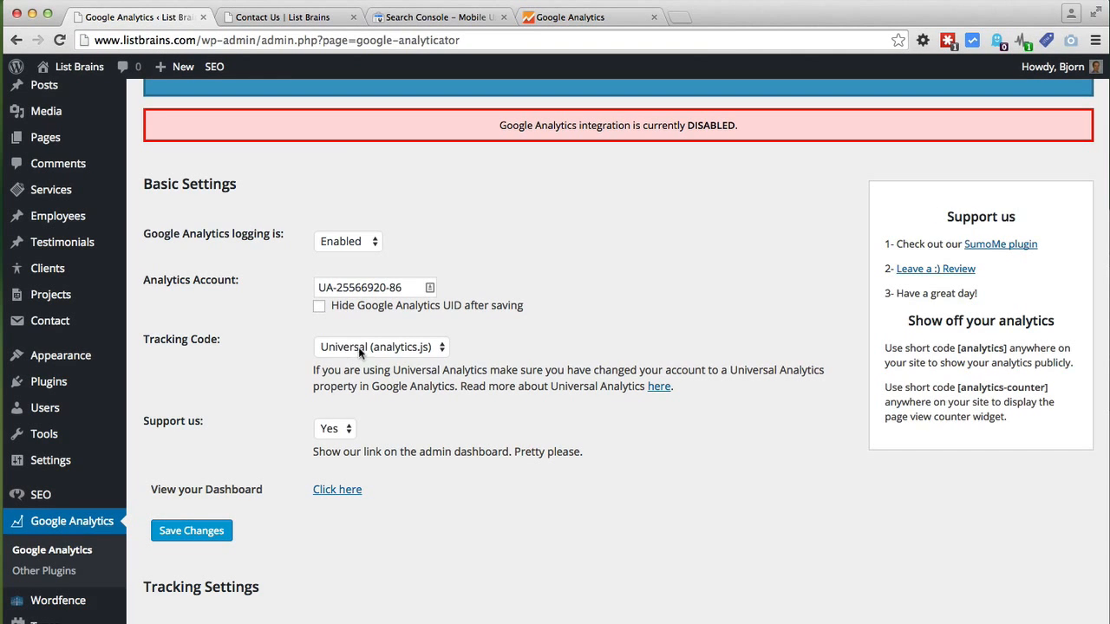
{"action": "left_click", "coordinate": [348, 432]}
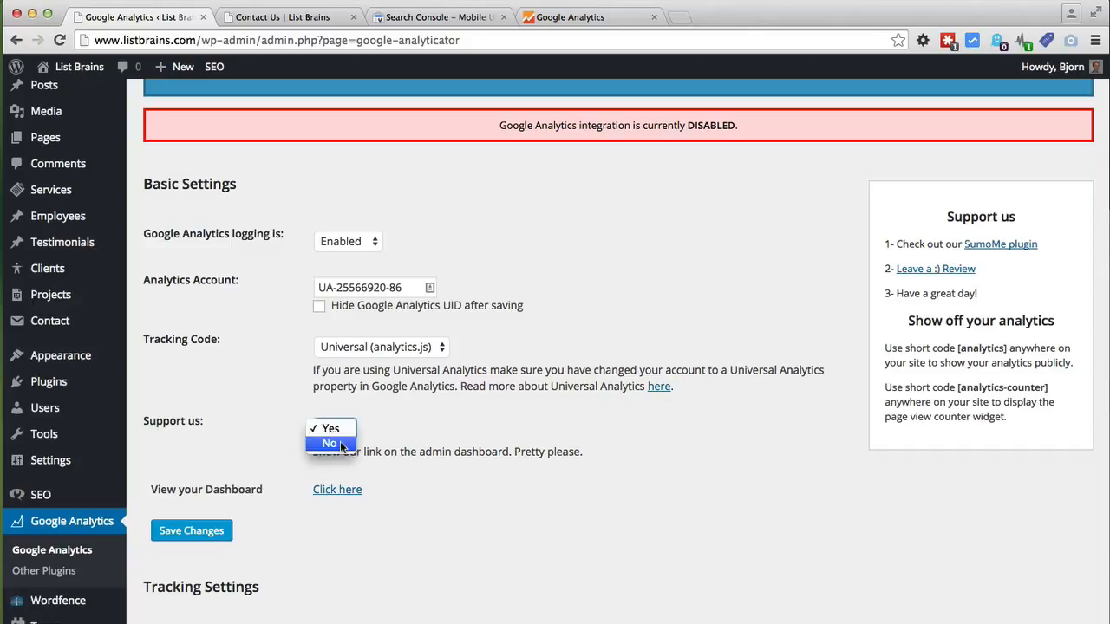
{"action": "left_click", "coordinate": [330, 445]}
{"action": "left_click", "coordinate": [282, 444]}
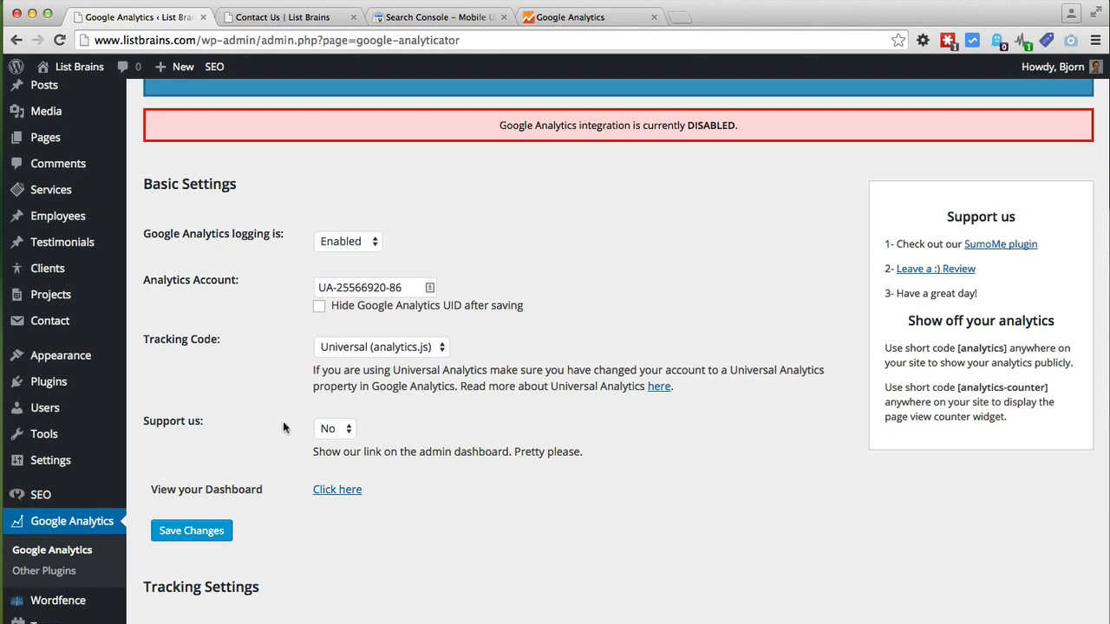
Step: Save the Google Analyticator Basic Settings with logging enabled and the new tracking ID
{"action": "left_click", "coordinate": [192, 531]}
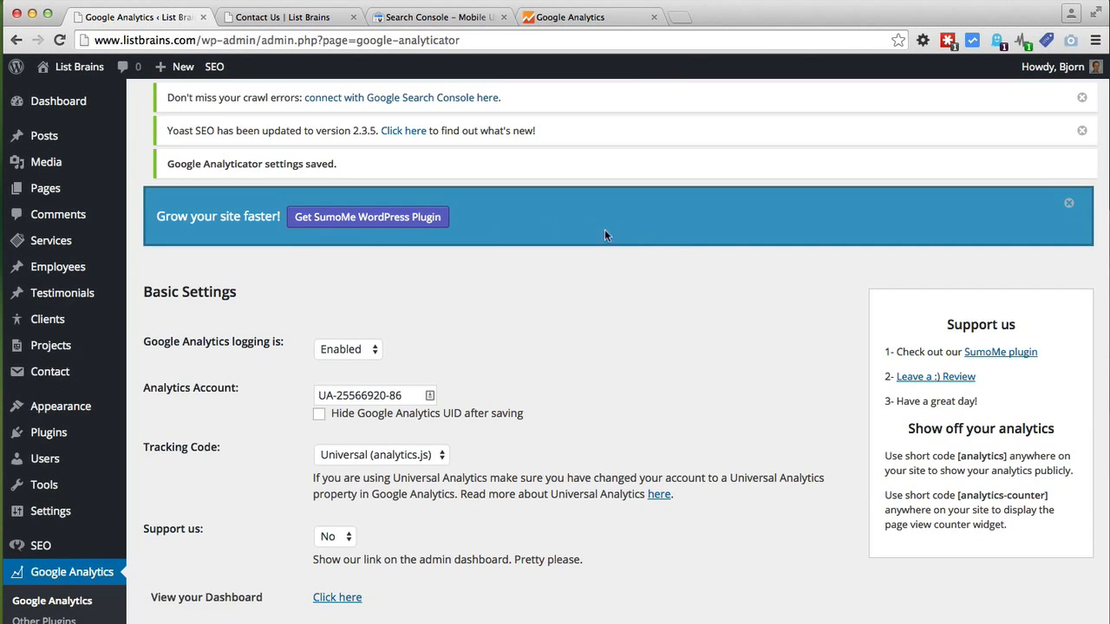
{"action": "scroll", "coordinate": [490, 339], "scroll_direction": "down", "scroll_amount": 2}
{"action": "scroll", "coordinate": [490, 338], "scroll_direction": "down", "scroll_amount": 1}
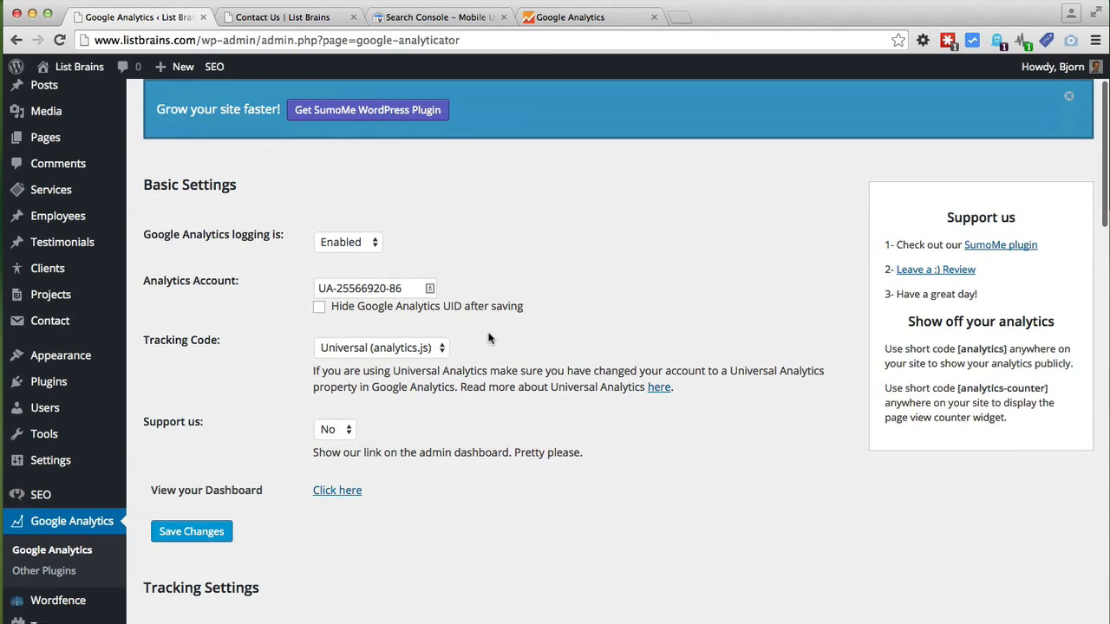